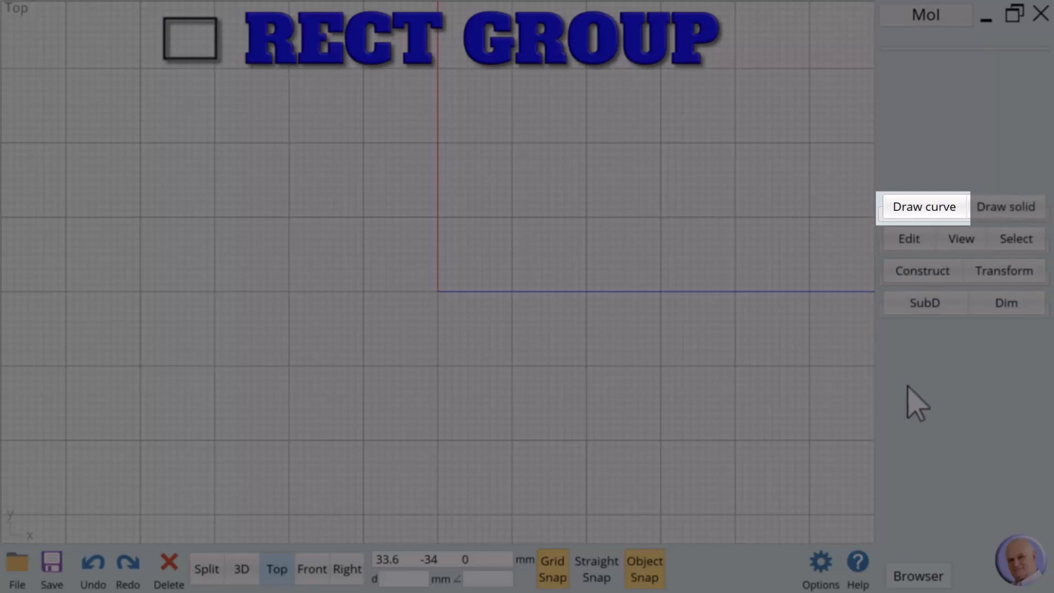
- Draw a corner-to-corner rectangle 30 mm wide and about 17 mm high on the negative X side of the origin
{"action": "left_click", "coordinate": [926, 214]}
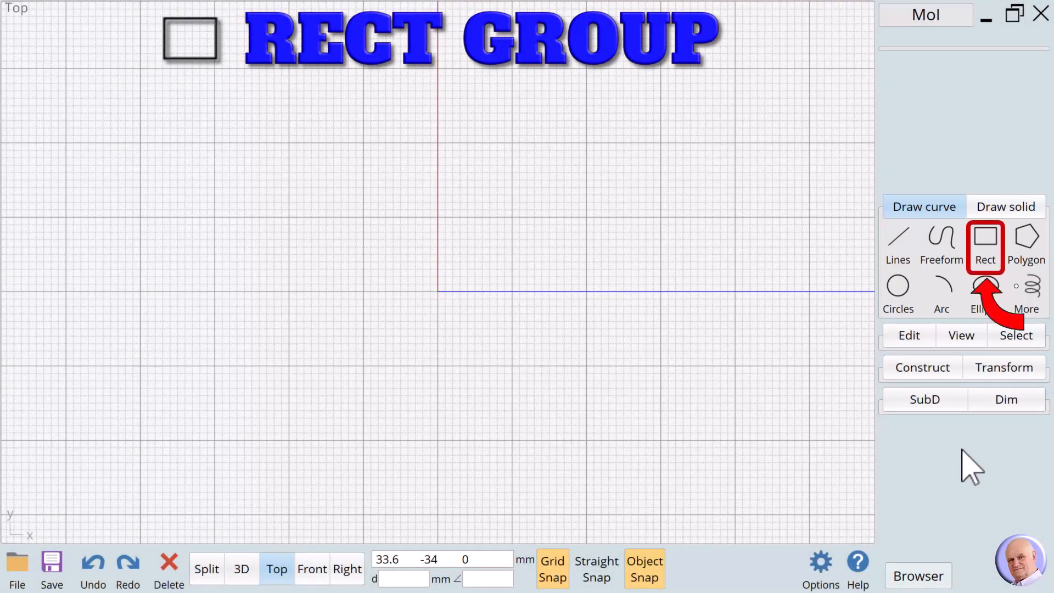
{"action": "left_click", "coordinate": [985, 248]}
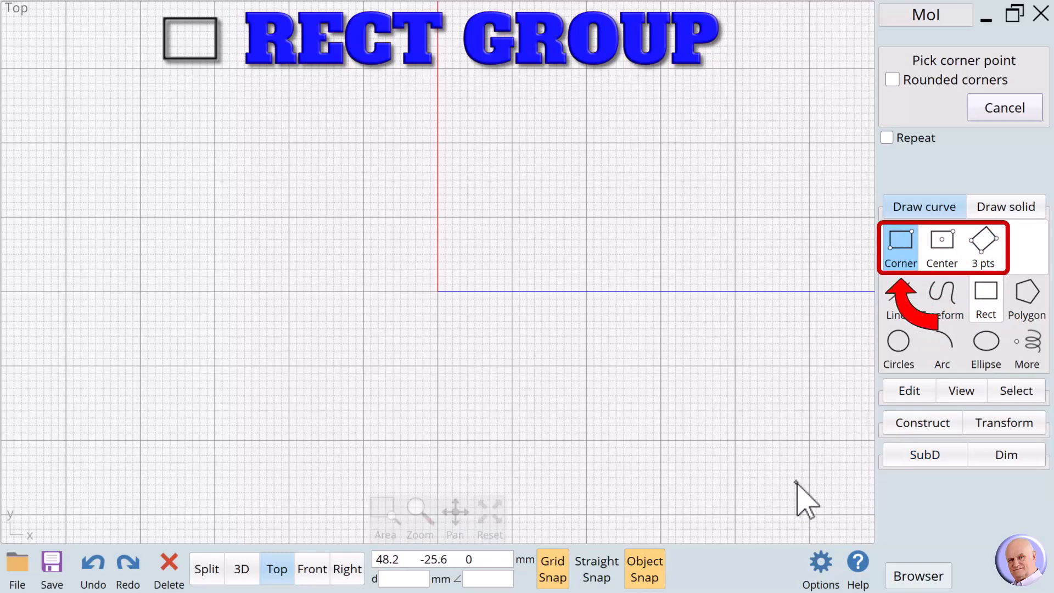
{"action": "left_click", "coordinate": [942, 242]}
{"action": "left_click", "coordinate": [986, 245]}
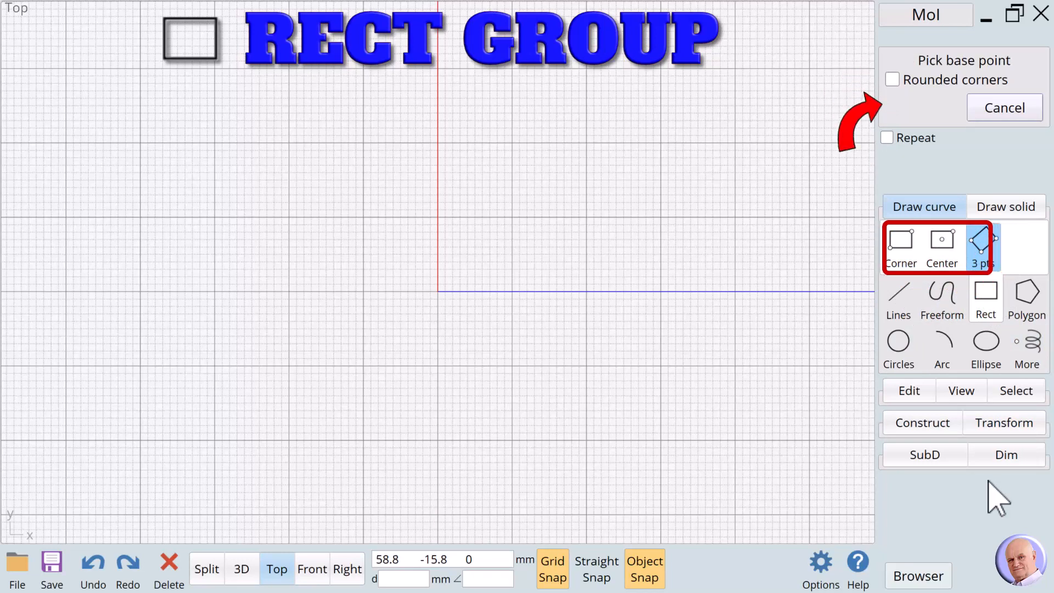
{"action": "left_click", "coordinate": [900, 251]}
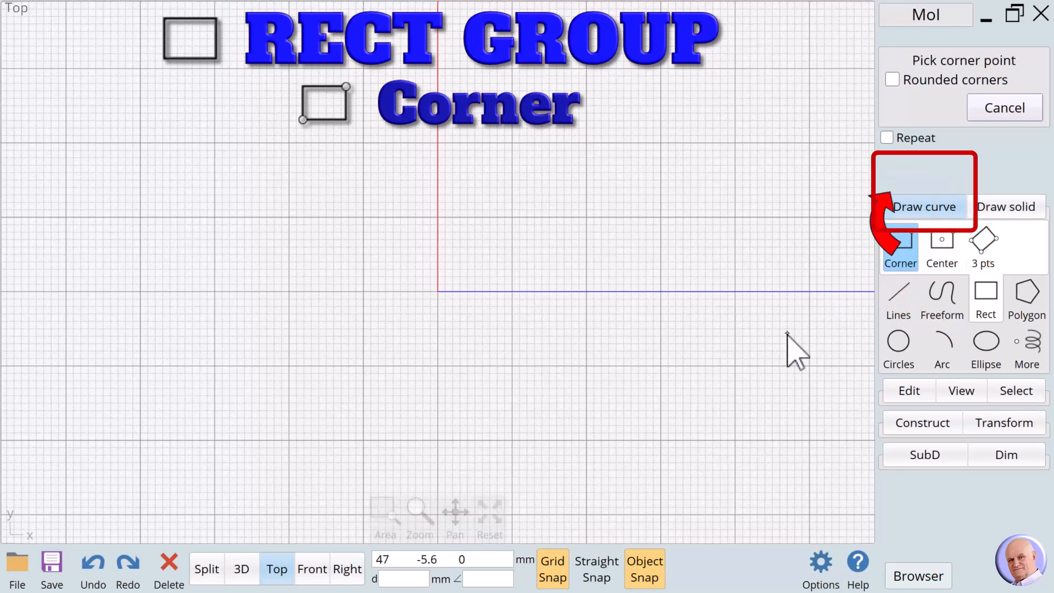
{"action": "left_click", "coordinate": [154, 267]}
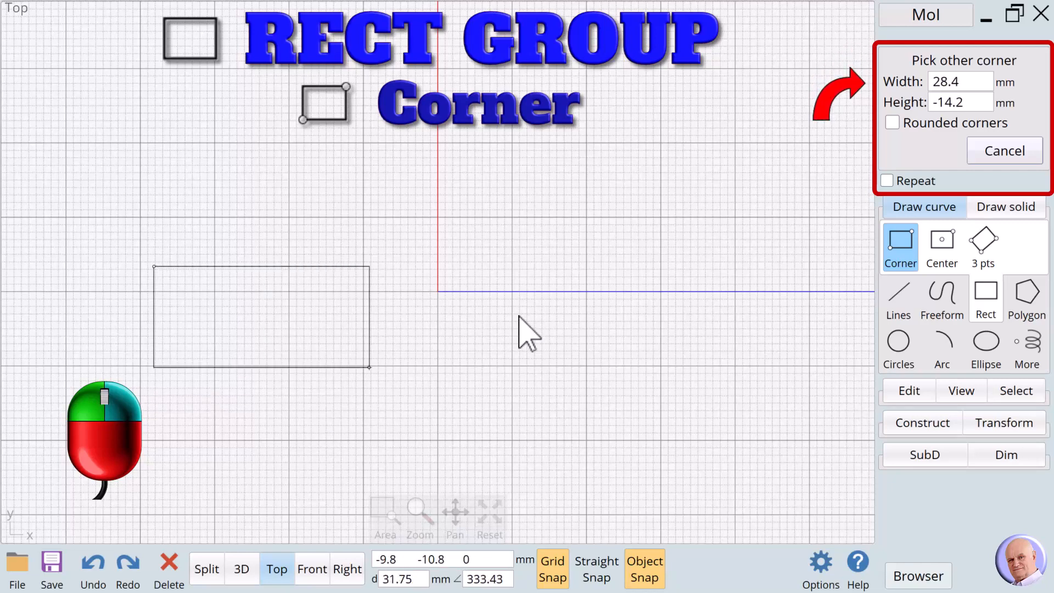
{"action": "left_click", "coordinate": [958, 82]}
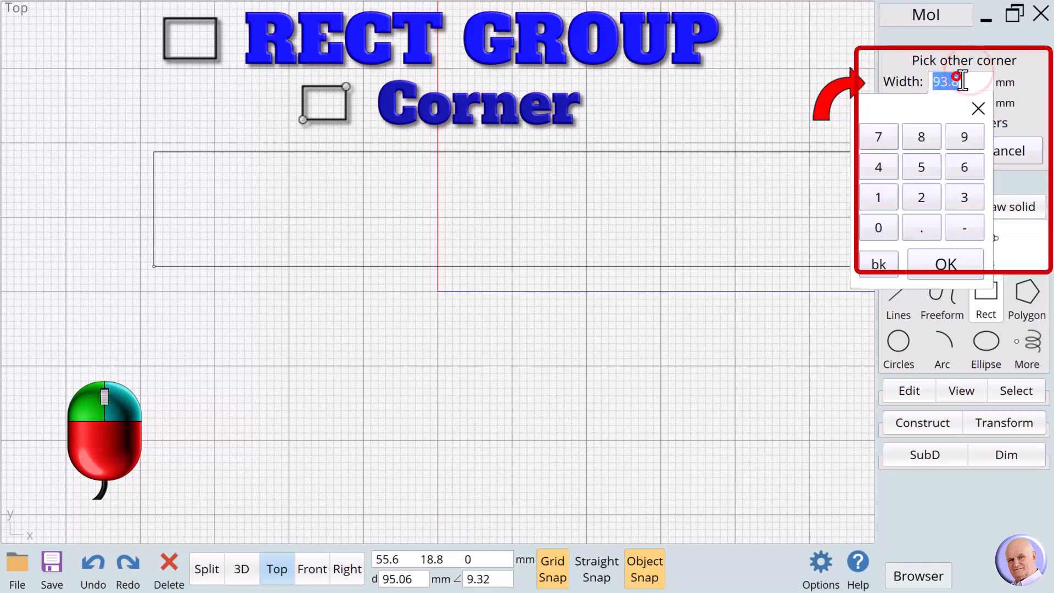
{"action": "left_click", "coordinate": [964, 197]}
{"action": "left_click", "coordinate": [881, 229]}
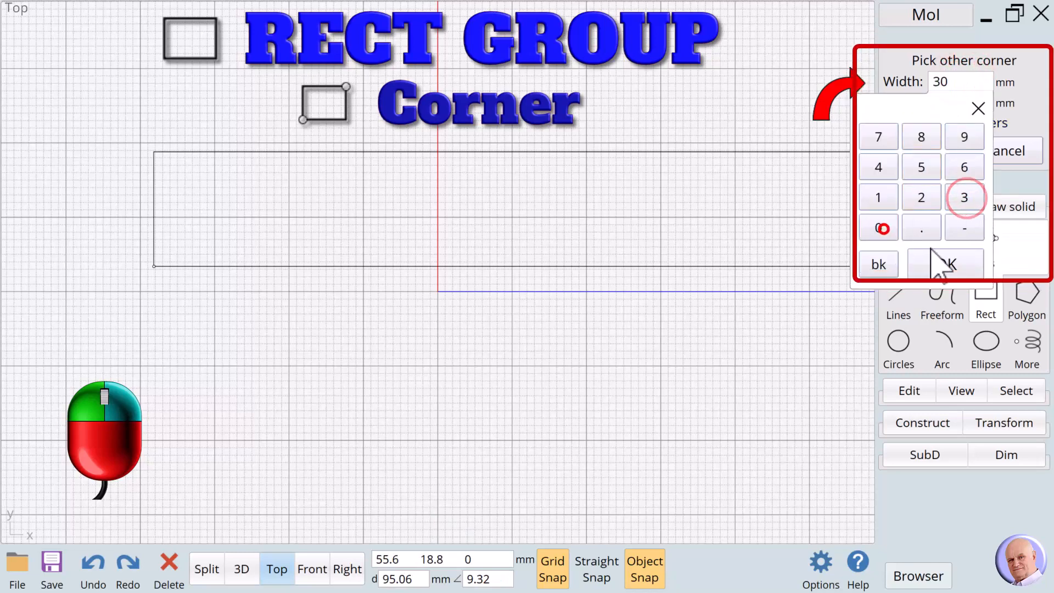
{"action": "left_click", "coordinate": [942, 263]}
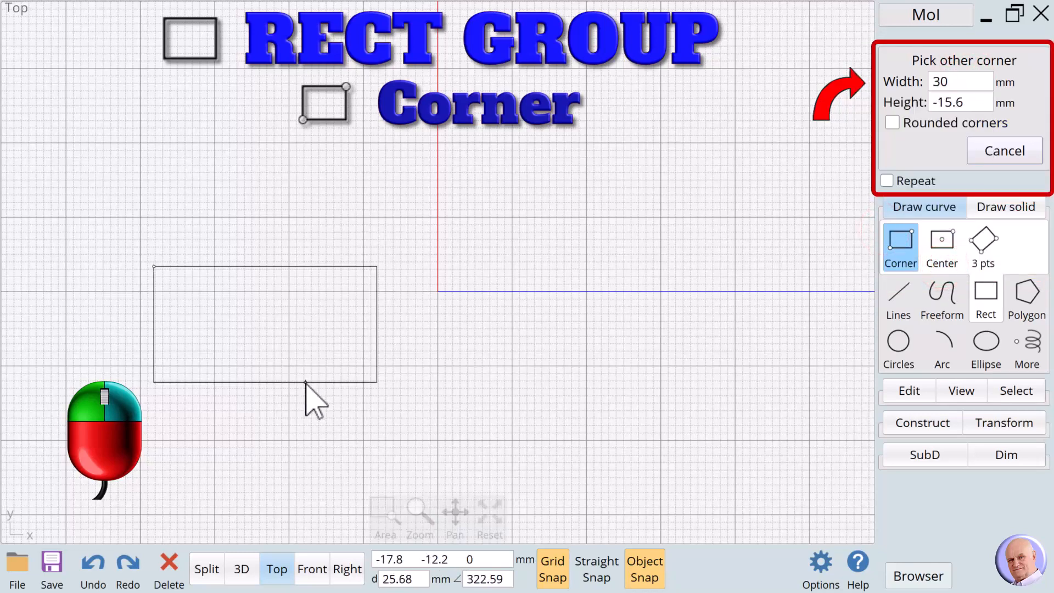
{"action": "left_click", "coordinate": [308, 393]}
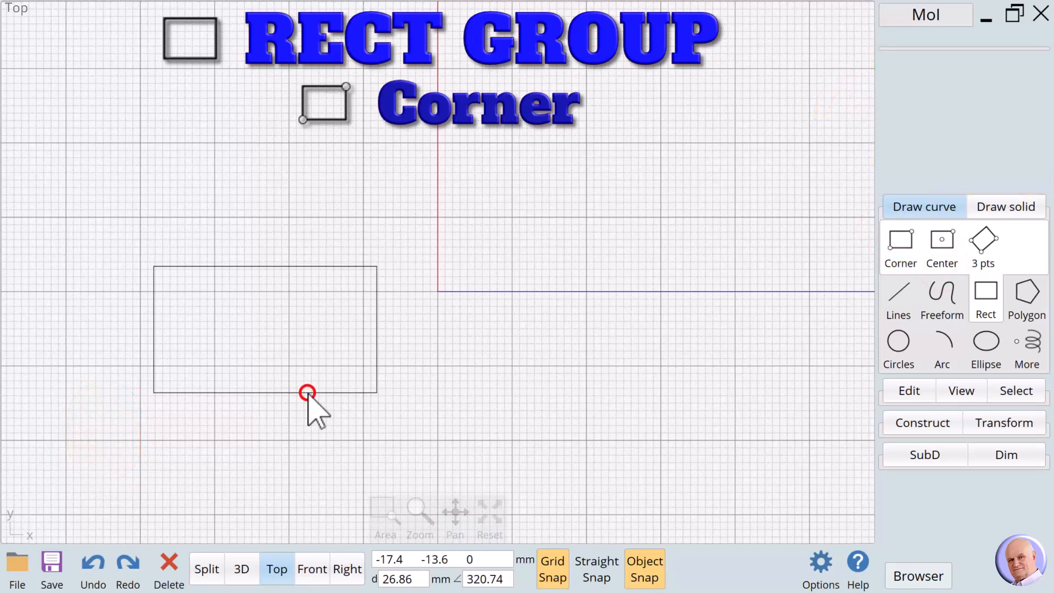
{"action": "left_click", "coordinate": [424, 413]}
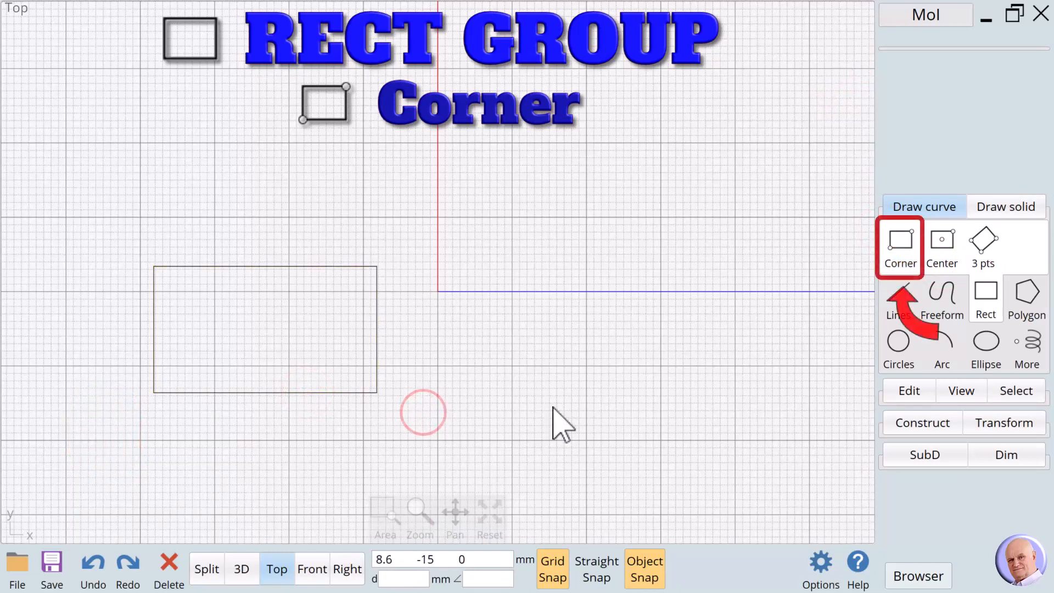
- Draw a corner-to-corner rectangle about 28 × 17 mm beside the first, with rounded corners of 3 mm radius
{"action": "left_click", "coordinate": [902, 240]}
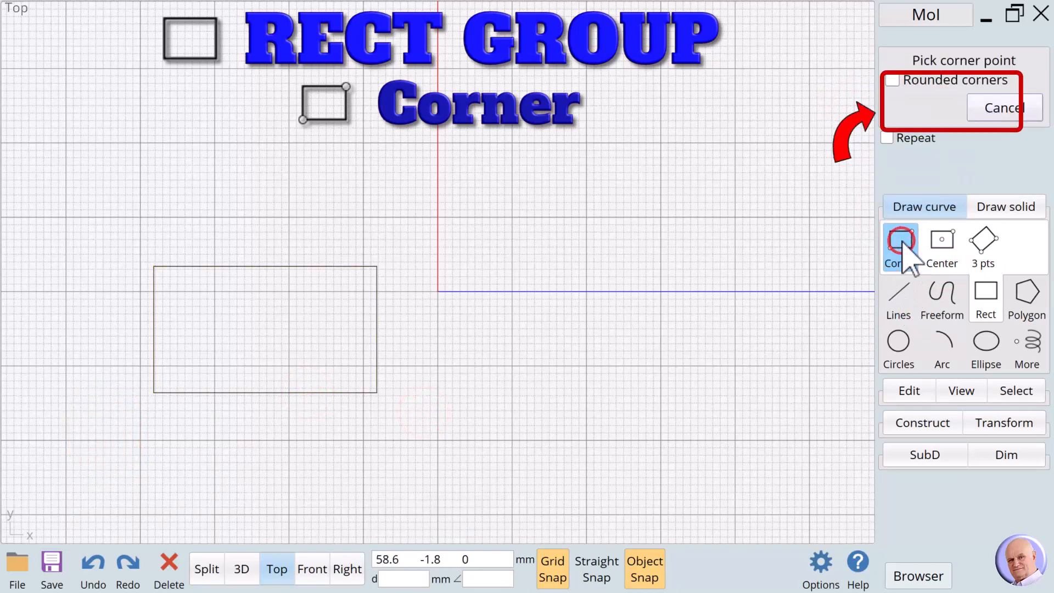
{"action": "left_click", "coordinate": [453, 266]}
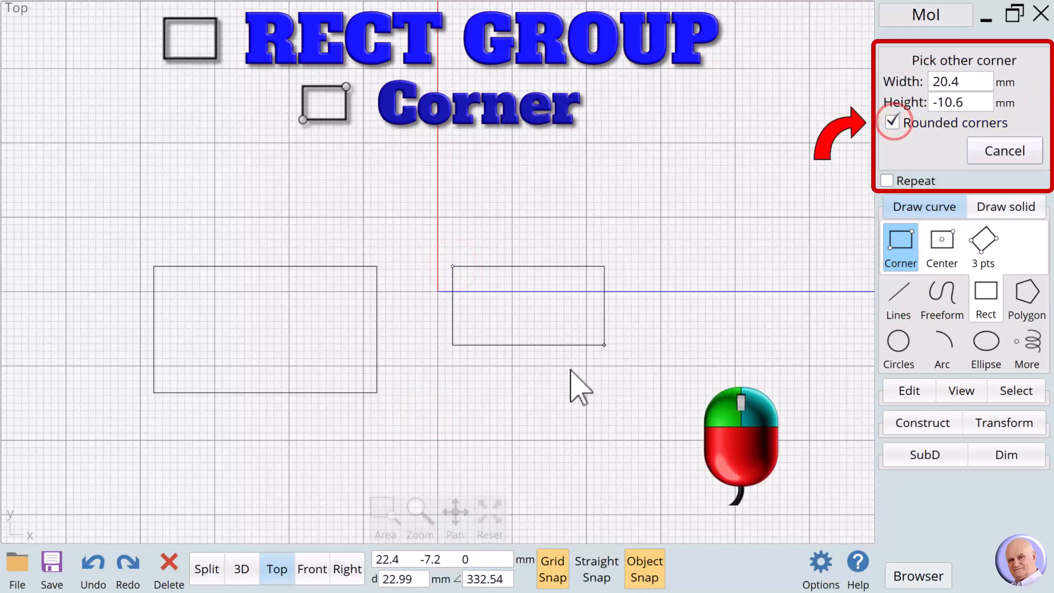
{"action": "left_click", "coordinate": [662, 393]}
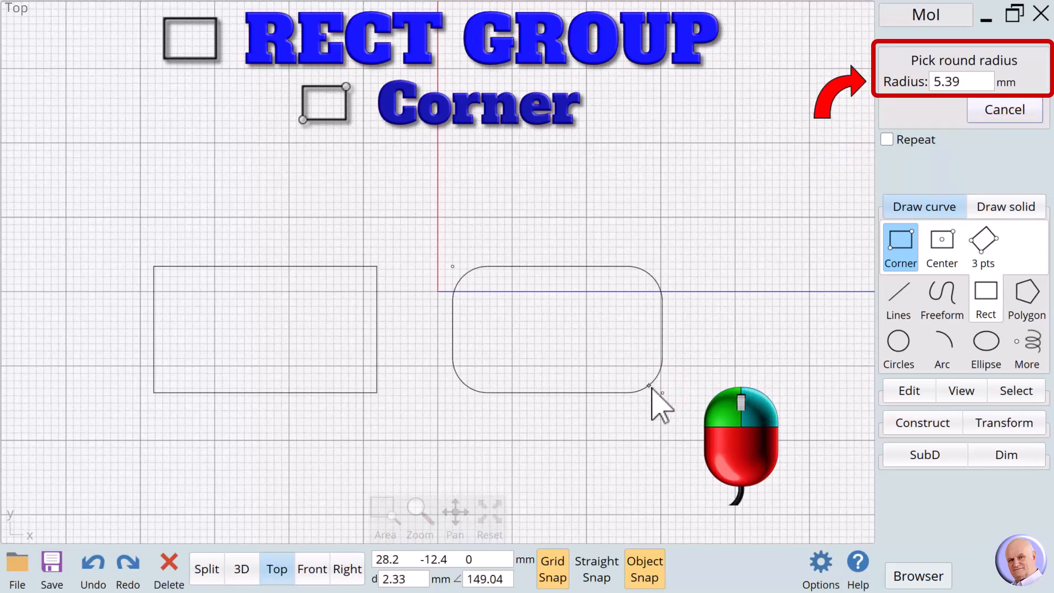
{"action": "left_click", "coordinate": [952, 82]}
{"action": "left_click", "coordinate": [962, 198]}
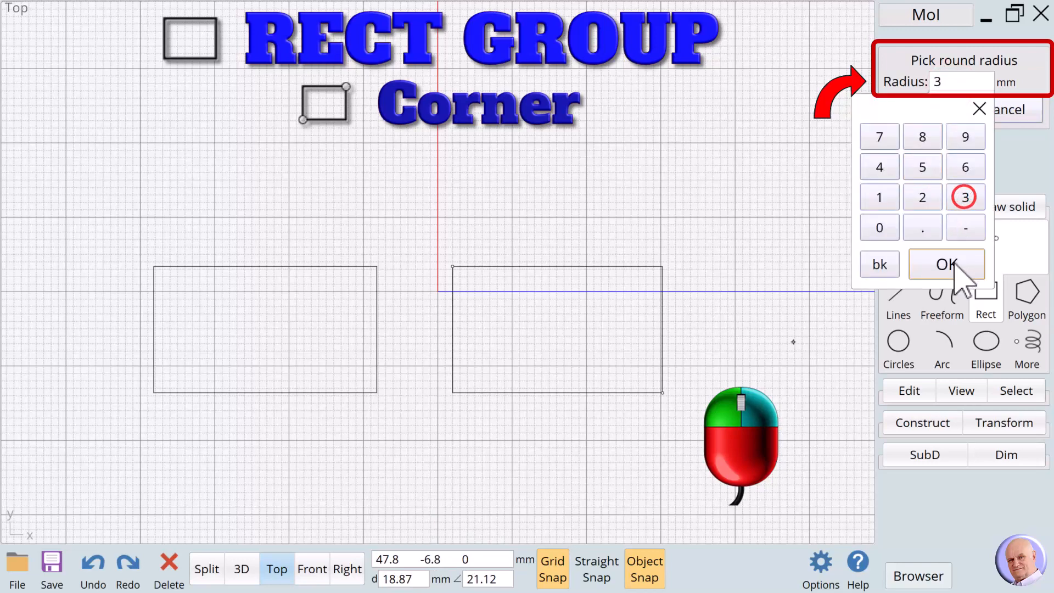
{"action": "left_click", "coordinate": [954, 262]}
{"action": "left_click", "coordinate": [717, 321]}
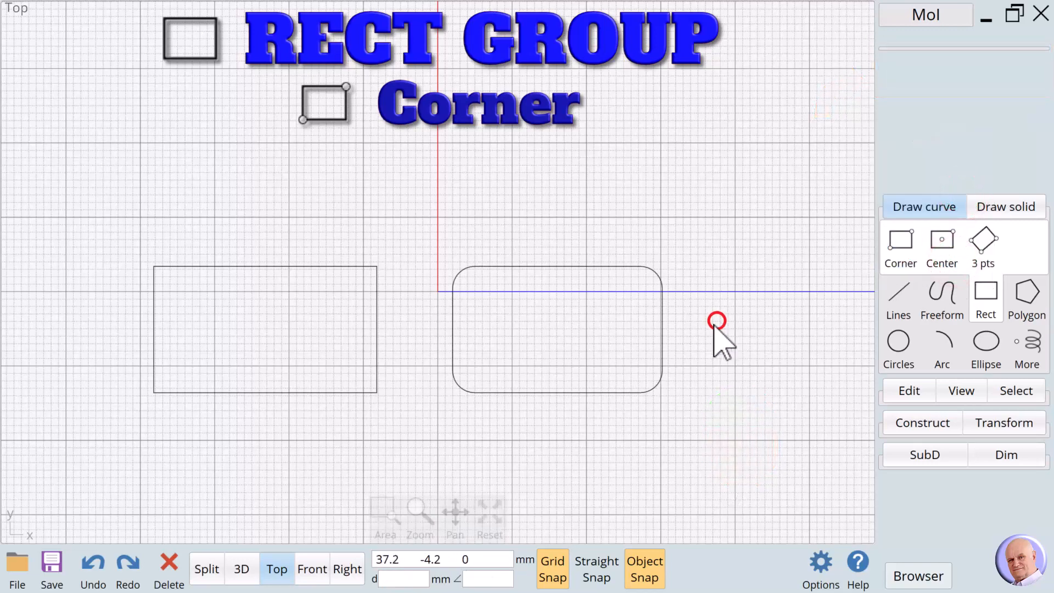
- Enlarge the rounded rectangle to about 37 × 22 mm with its edit frame and rotate it slightly counterclockwise
{"action": "left_click", "coordinate": [899, 345]}
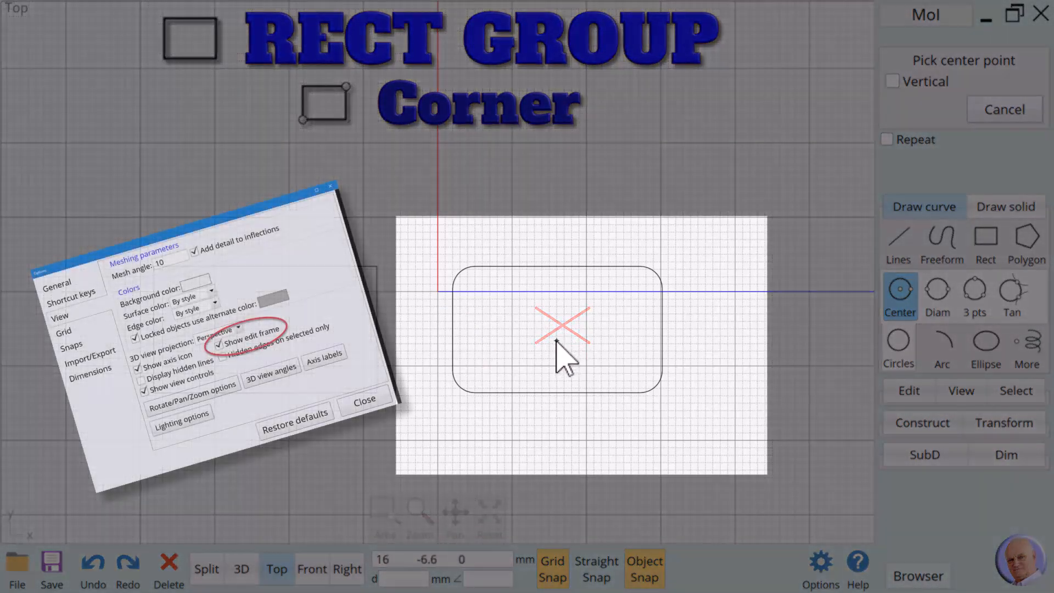
{"action": "left_click", "coordinate": [1001, 109]}
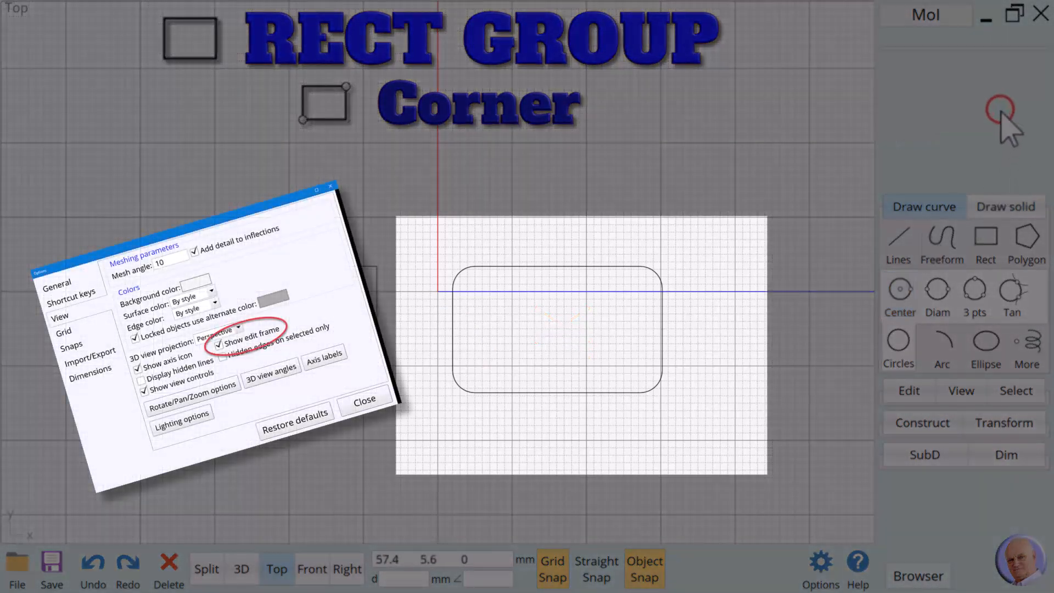
{"action": "left_click", "coordinate": [550, 266]}
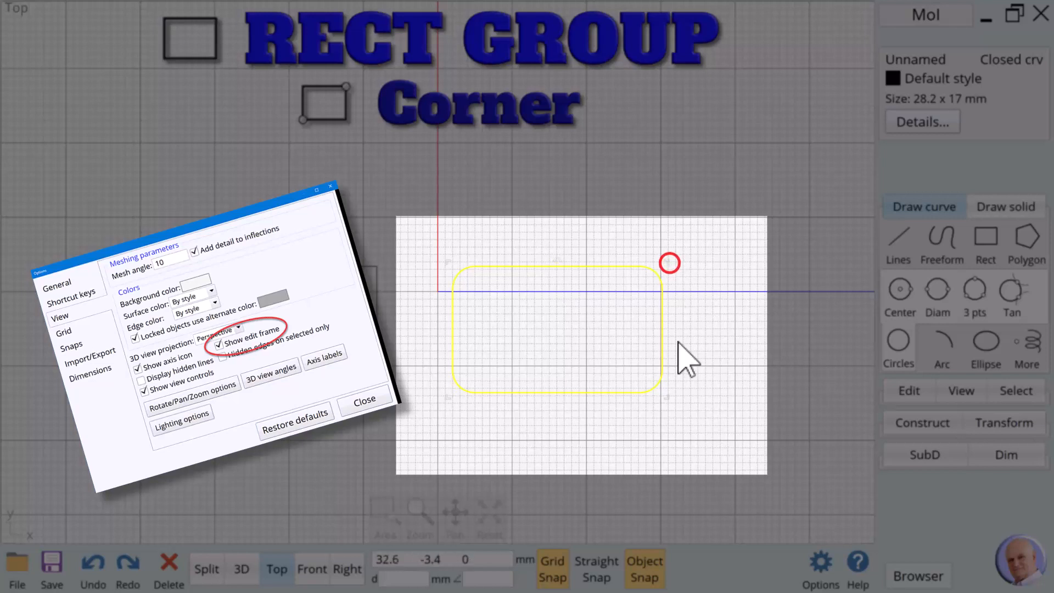
{"action": "left_click_drag", "start_coordinate": [668, 398], "coordinate": [735, 439]}
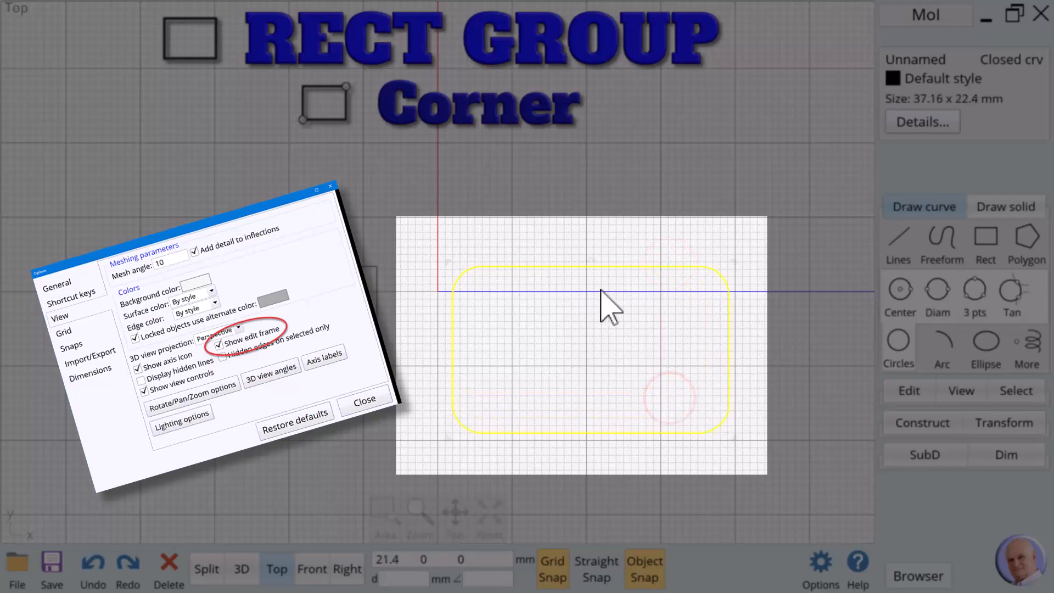
{"action": "left_click_drag", "start_coordinate": [592, 259], "coordinate": [670, 301]}
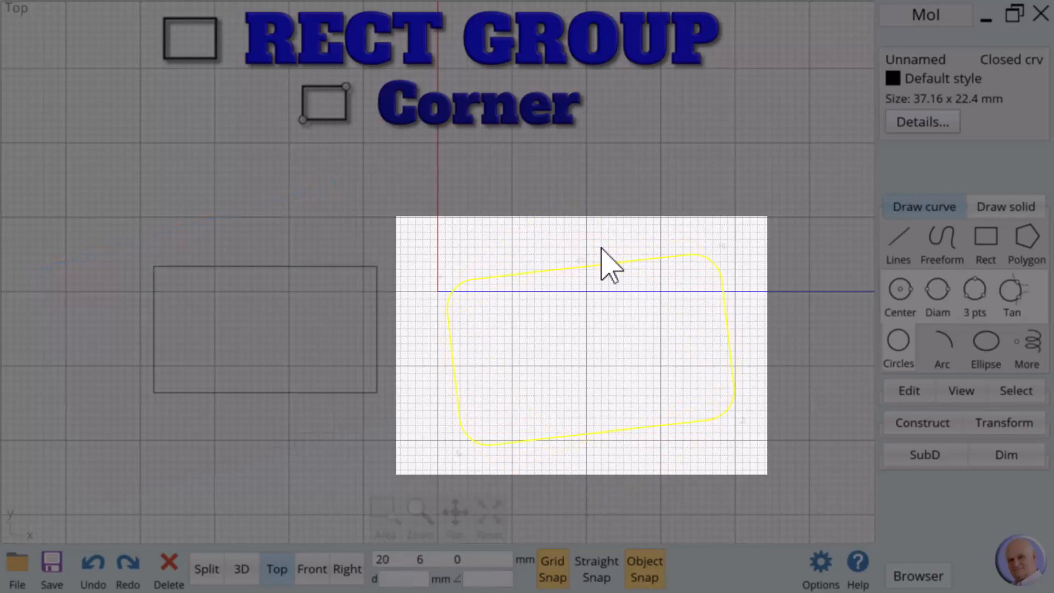
{"action": "left_click", "coordinate": [727, 229]}
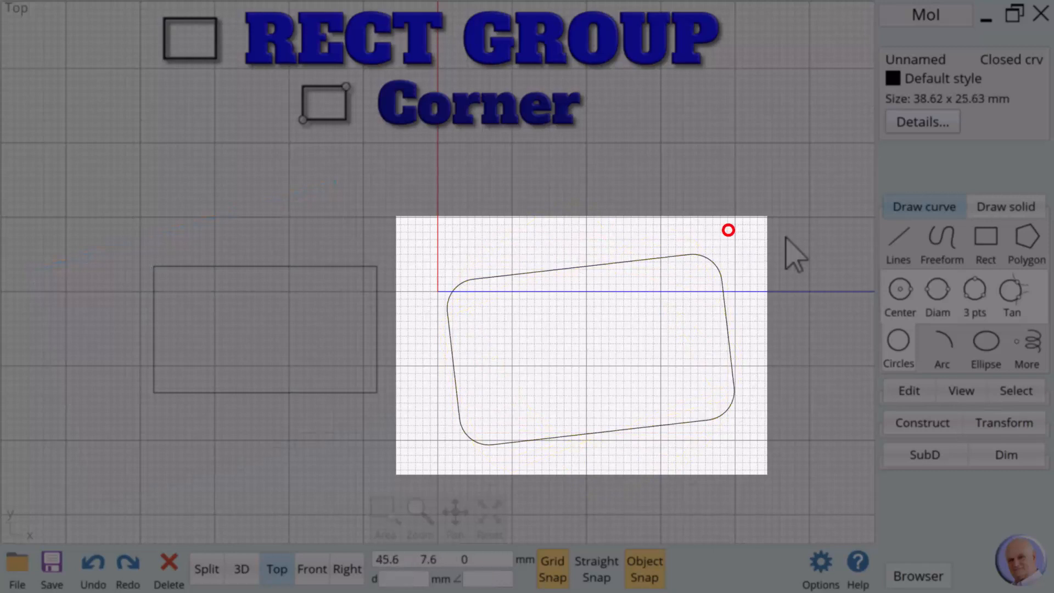
- Delete both the plain and the rounded rectangle
{"action": "left_click", "coordinate": [374, 358]}
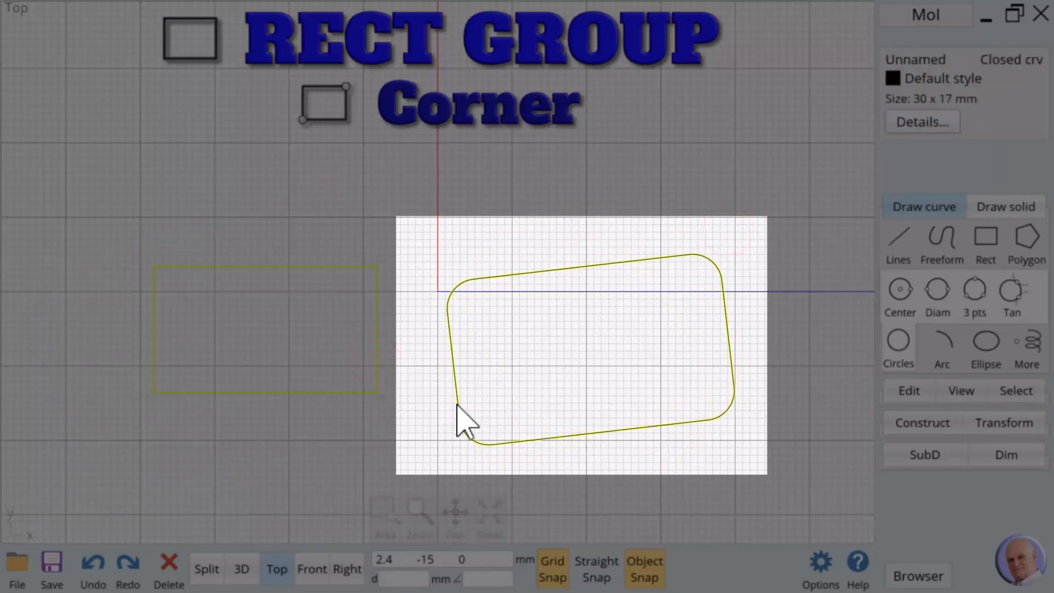
{"action": "left_click", "coordinate": [456, 402]}
{"action": "key", "text": "Delete"}
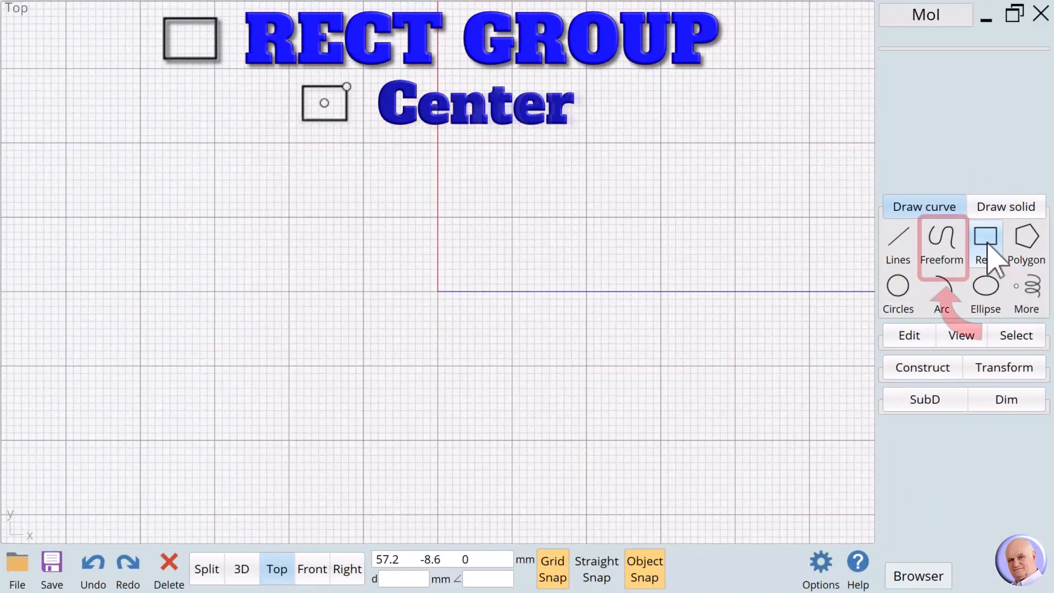
- Draw a center rectangle at the origin, 40 mm wide and about 20 mm high, with rounded corners of about 3.6 mm radius
{"action": "left_click", "coordinate": [986, 236]}
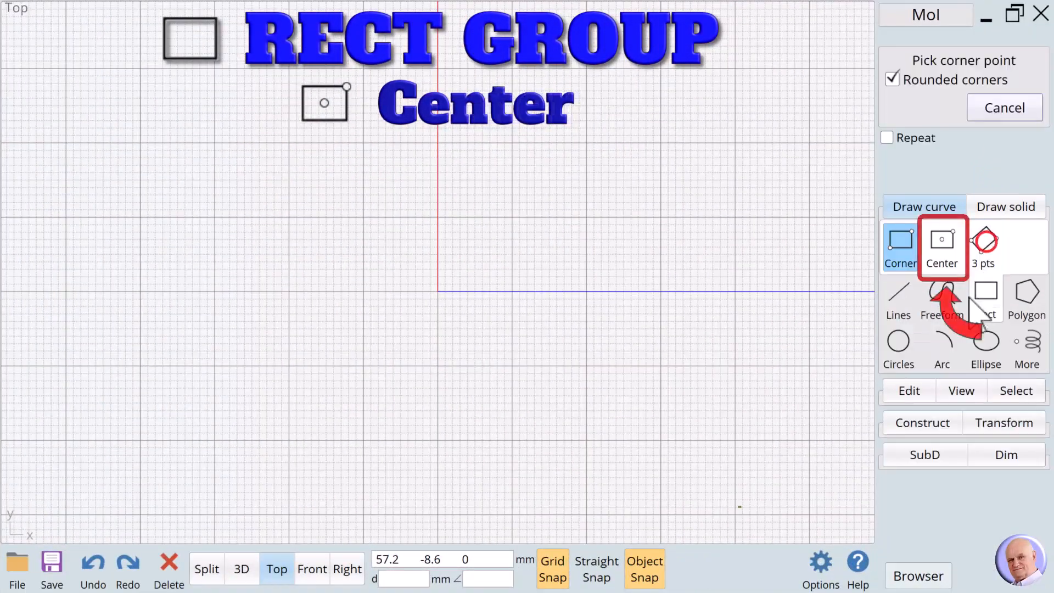
{"action": "left_click", "coordinate": [943, 242]}
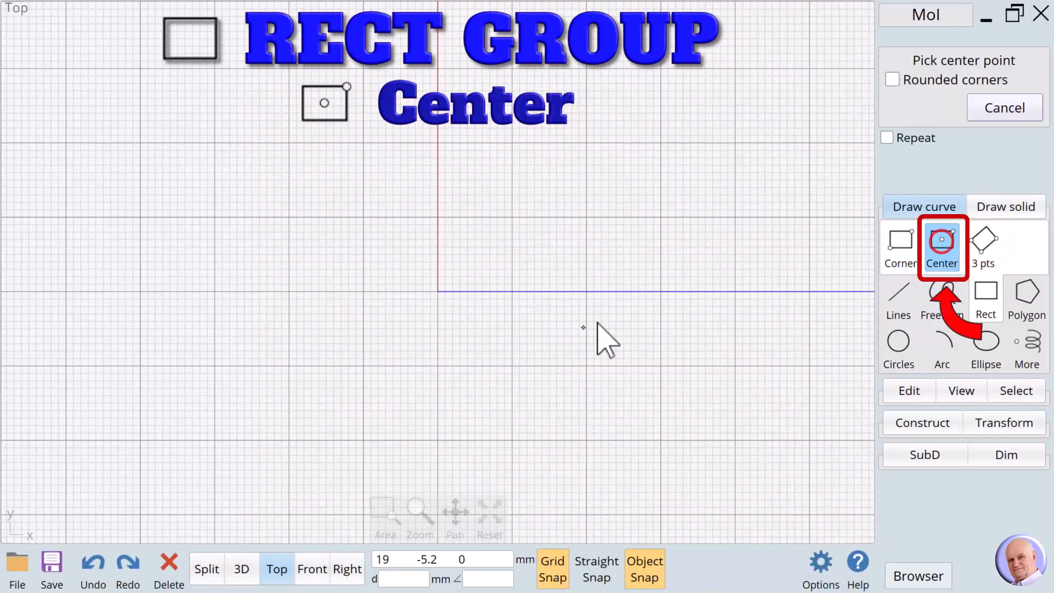
{"action": "left_click", "coordinate": [440, 298]}
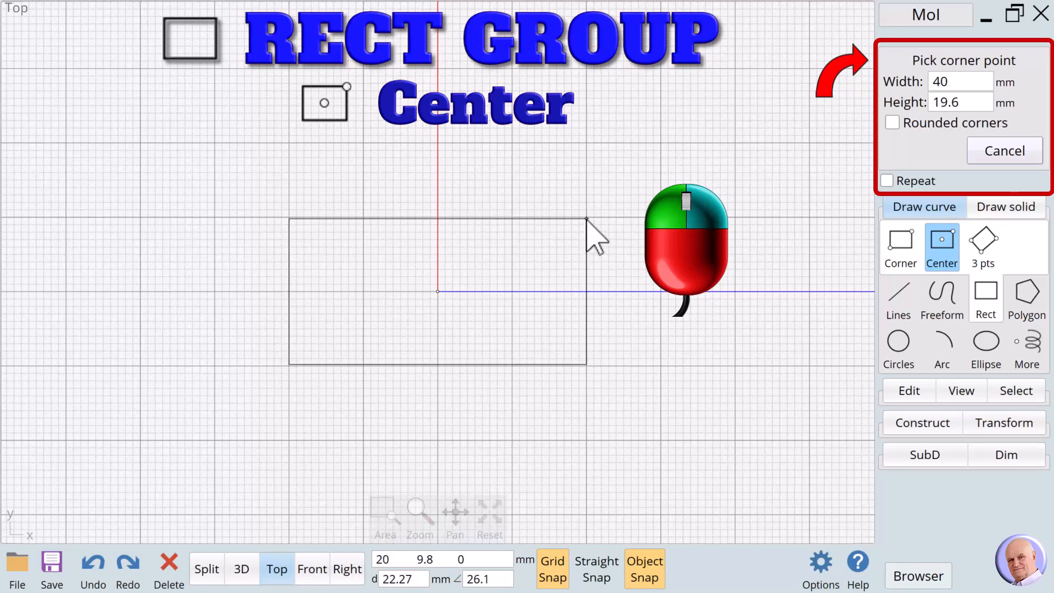
{"action": "left_click", "coordinate": [961, 80]}
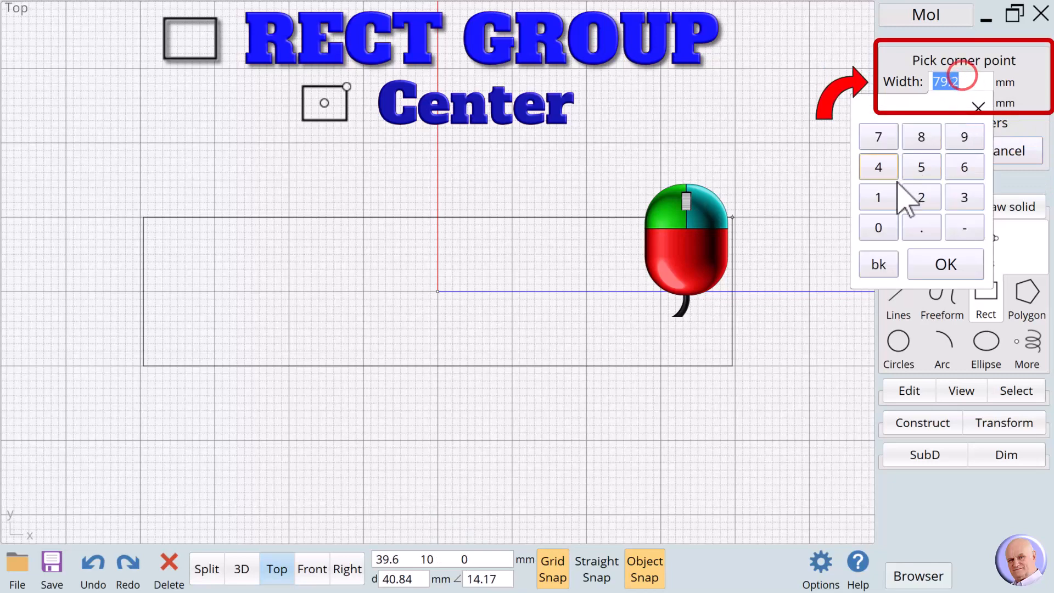
{"action": "left_click", "coordinate": [878, 167]}
{"action": "left_click", "coordinate": [879, 227]}
{"action": "left_click", "coordinate": [945, 265]}
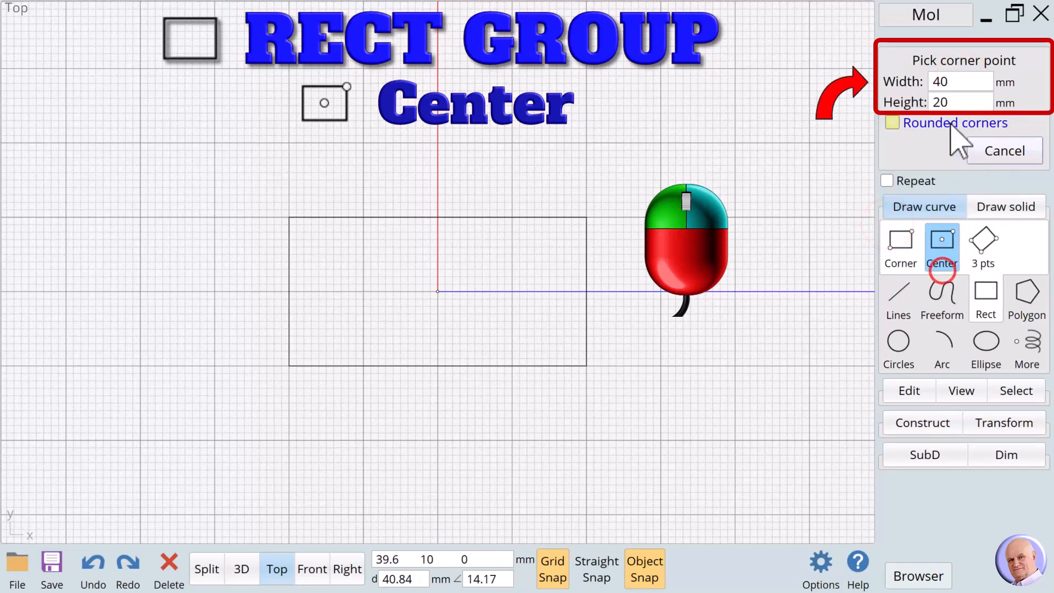
{"action": "left_click", "coordinate": [896, 123]}
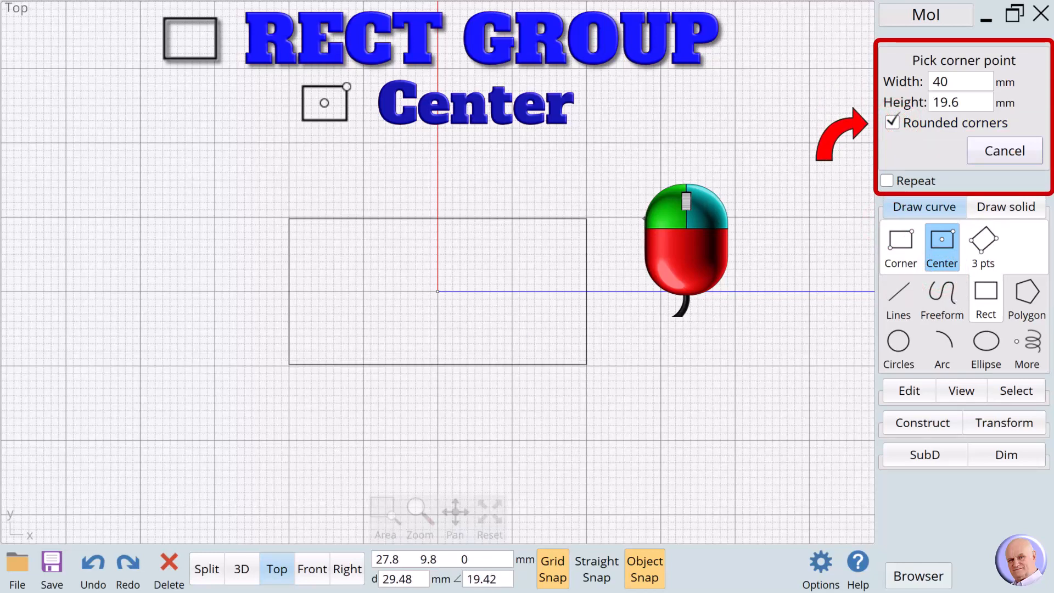
{"action": "left_click", "coordinate": [643, 217]}
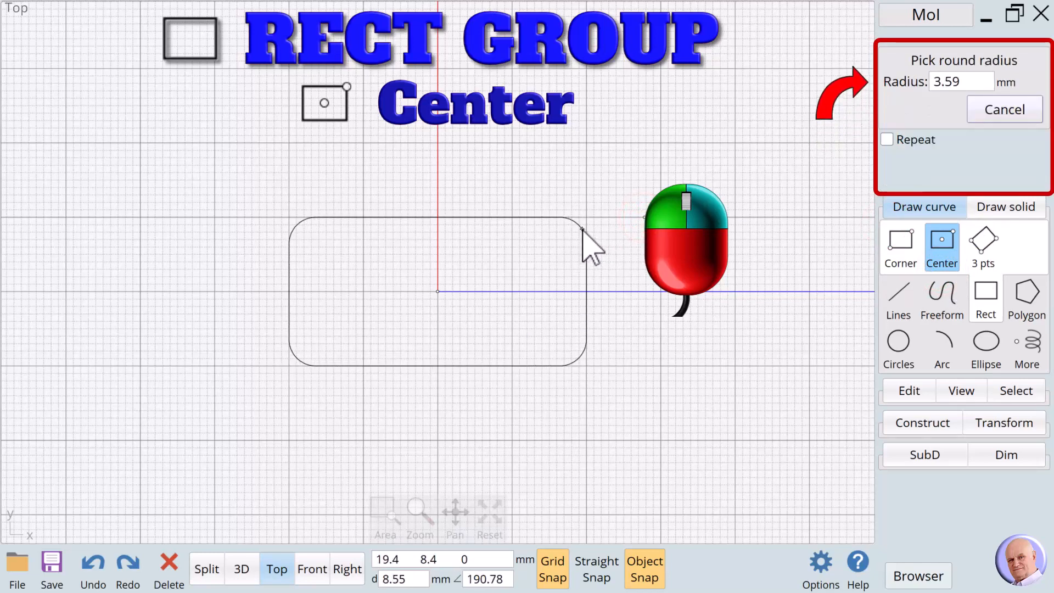
{"action": "left_click", "coordinate": [582, 229]}
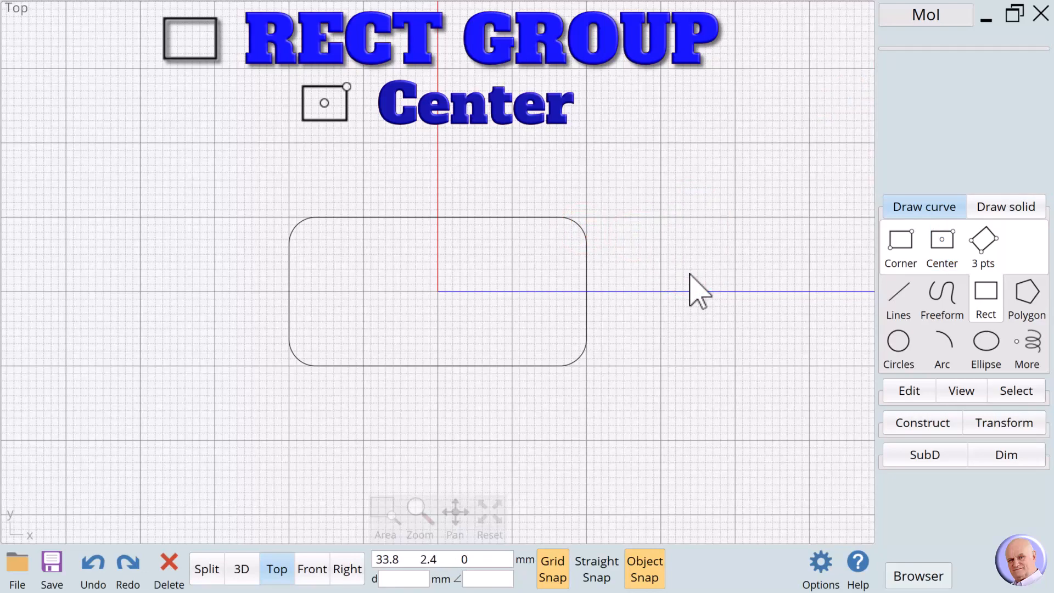
- Delete the rounded rectangle centered on the origin
{"action": "left_click", "coordinate": [583, 238]}
{"action": "key", "text": "Delete"}
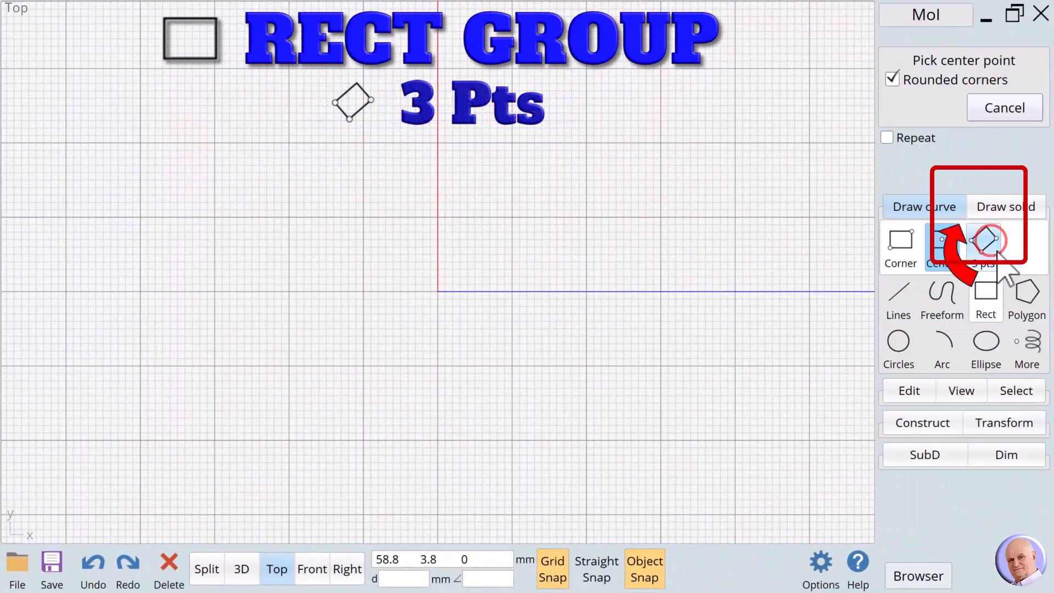
- Start a 3-point rectangle from a base point left of the origin, with a 30 mm width side sloping down toward the y axis
{"action": "left_click", "coordinate": [983, 242]}
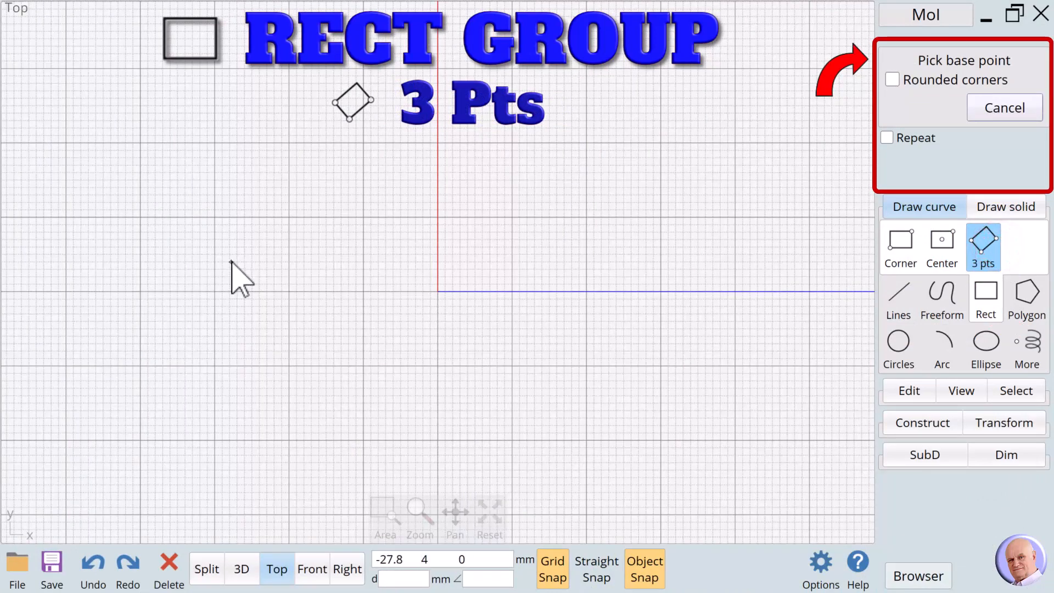
{"action": "left_click", "coordinate": [293, 251]}
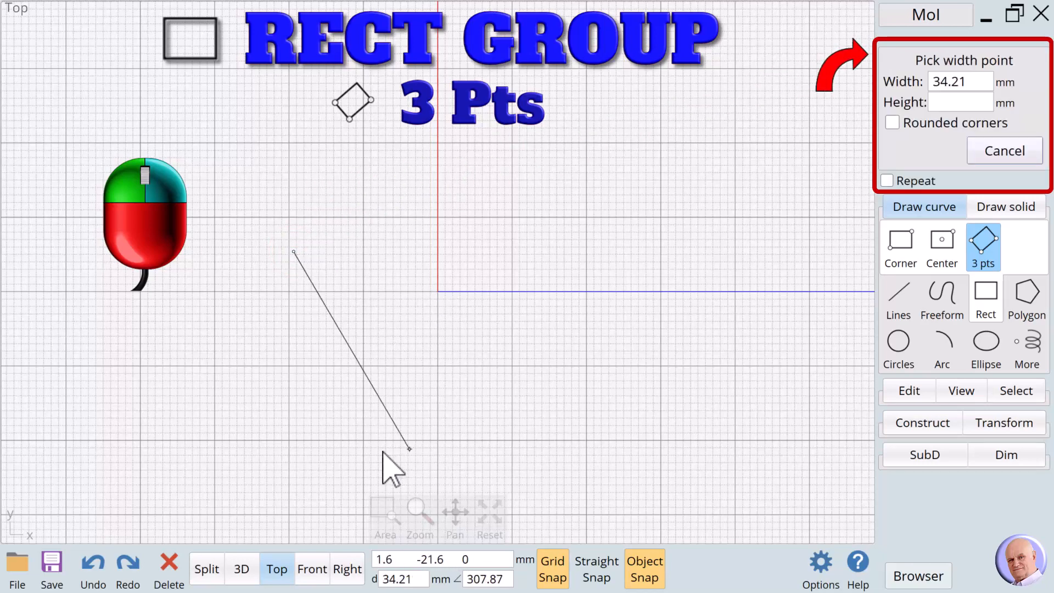
{"action": "left_click", "coordinate": [971, 82]}
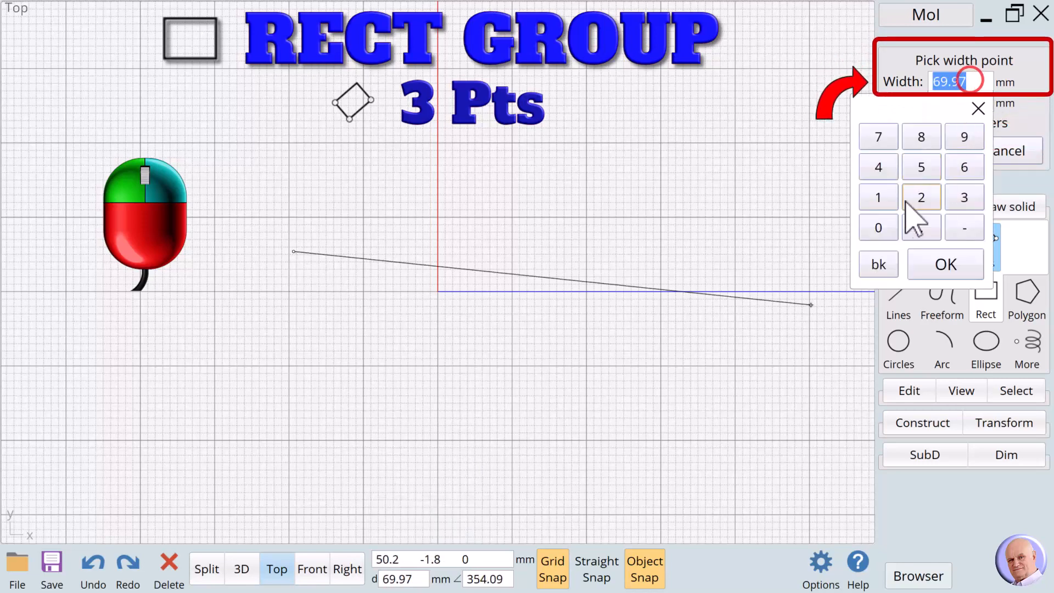
{"action": "left_click", "coordinate": [965, 198]}
{"action": "left_click", "coordinate": [879, 227]}
{"action": "left_click", "coordinate": [945, 265]}
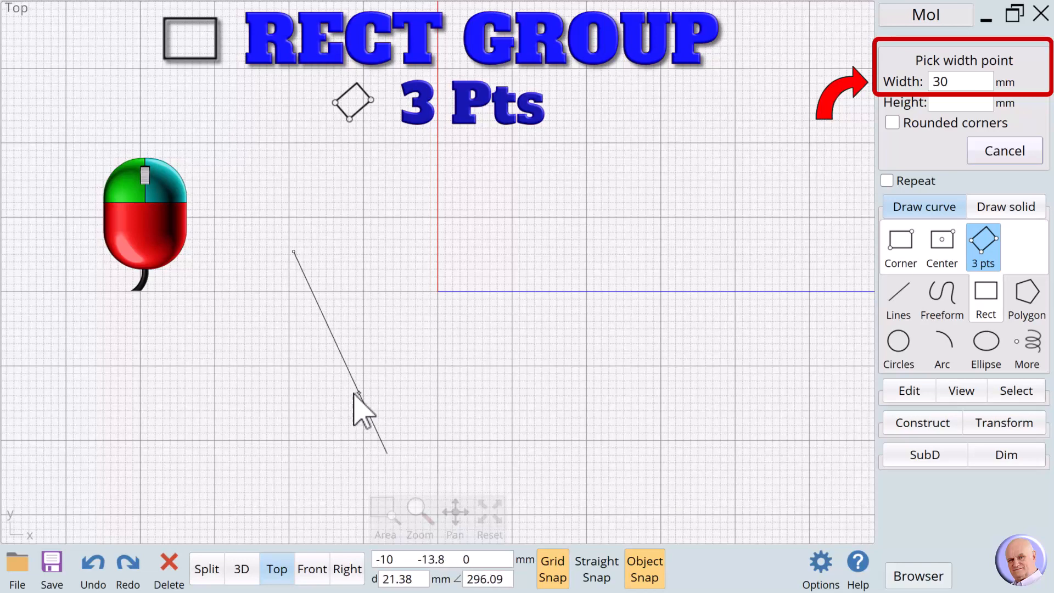
{"action": "left_click", "coordinate": [422, 434]}
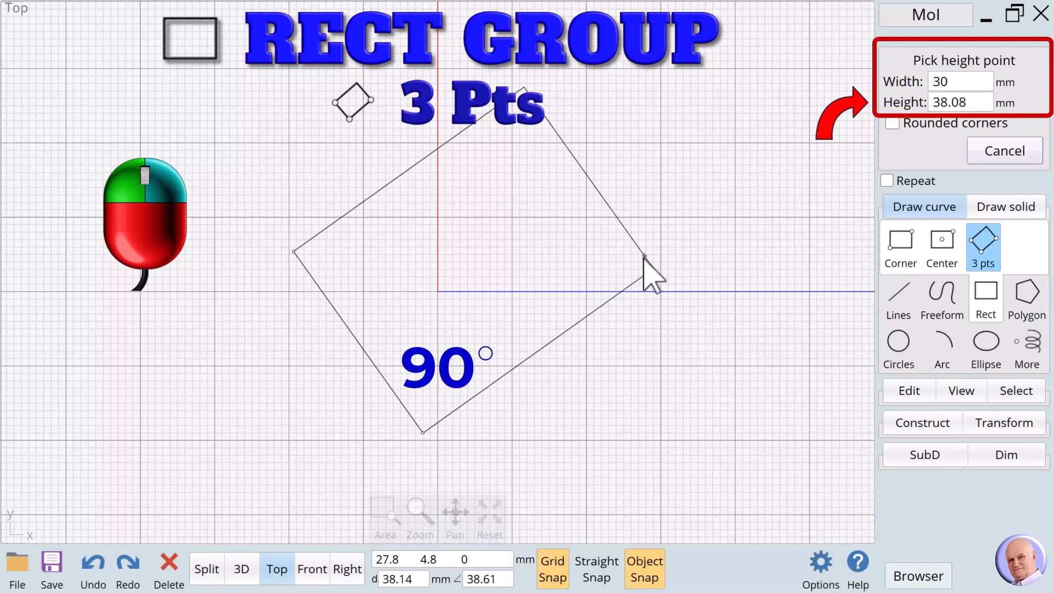
- Finish the tilted rectangle by placing its height point on the far side of the origin, with rounded corners of about 6.3 mm radius
{"action": "left_click", "coordinate": [891, 124]}
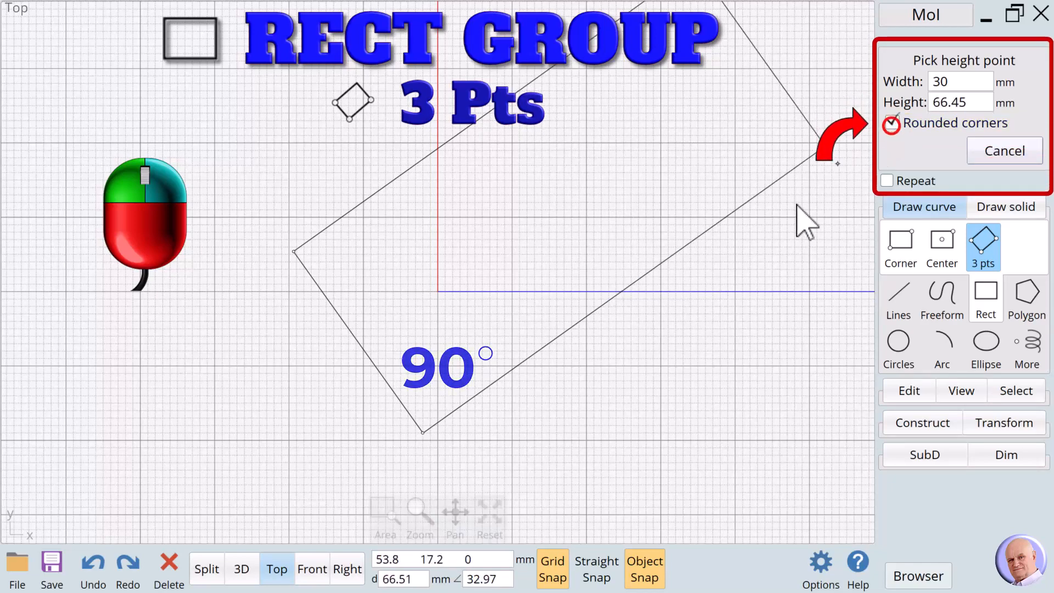
{"action": "left_click", "coordinate": [690, 240]}
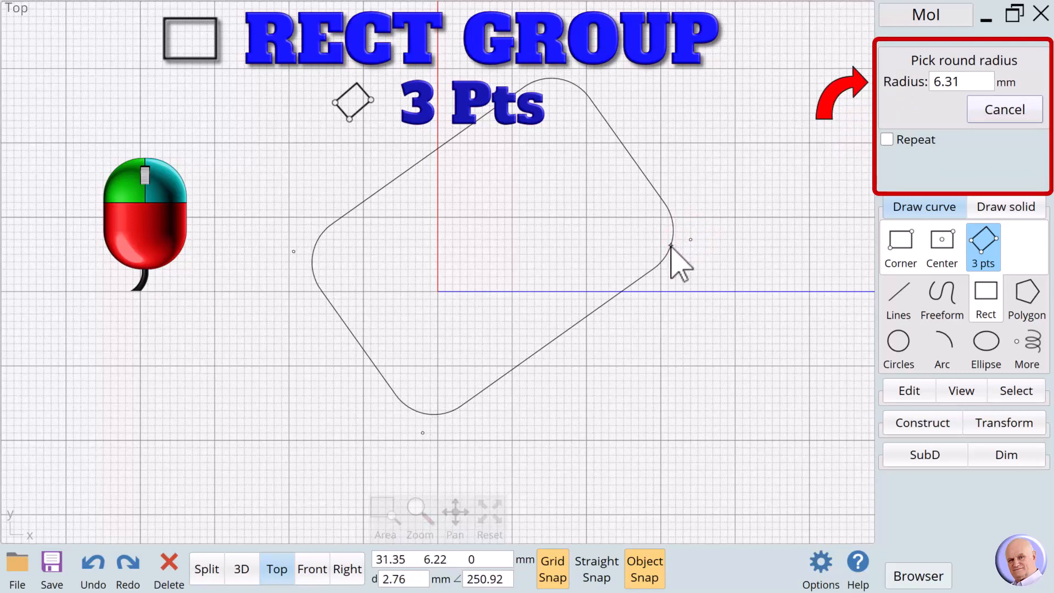
{"action": "left_click", "coordinate": [671, 244]}
{"action": "left_click", "coordinate": [672, 295]}
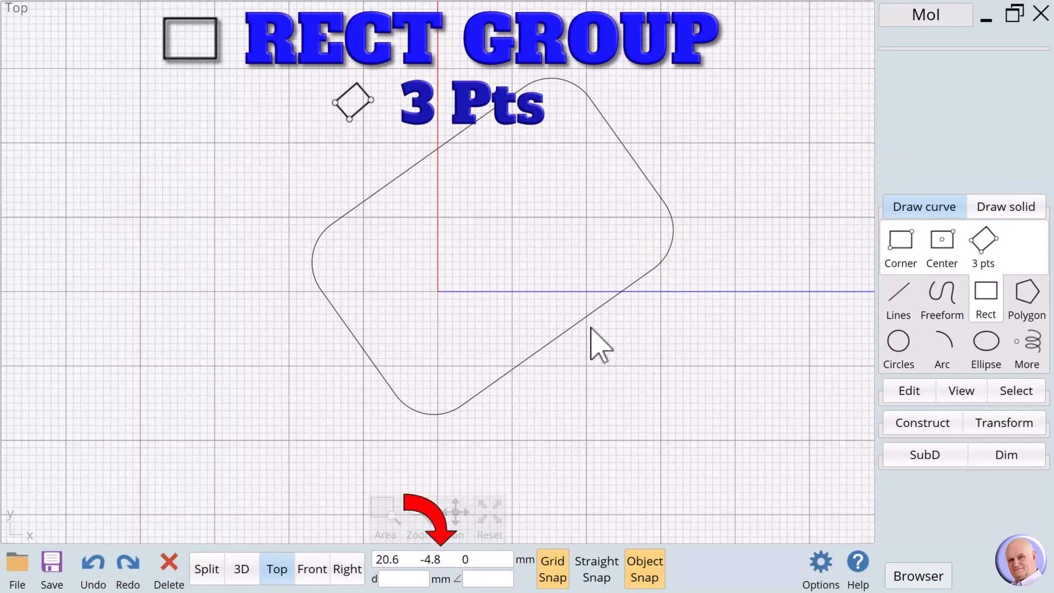
- Run the boundingbox command on the tilted rounded rectangle to frame it with a straight rectangle
{"action": "left_click", "coordinate": [396, 559]}
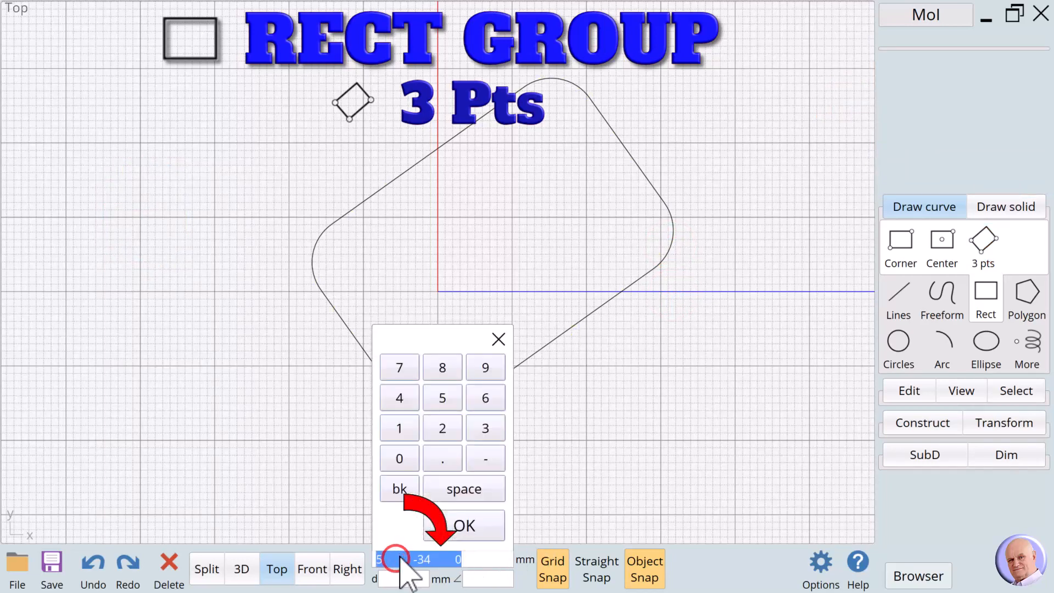
{"action": "type", "text": "bou"}
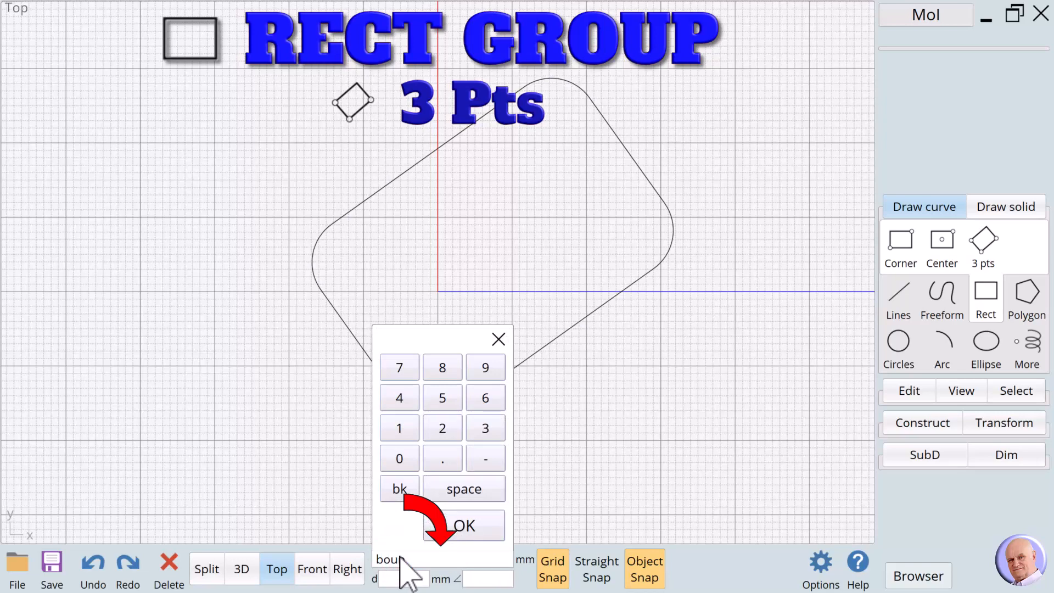
{"action": "type", "text": "ndingbox"}
{"action": "key", "text": "Return"}
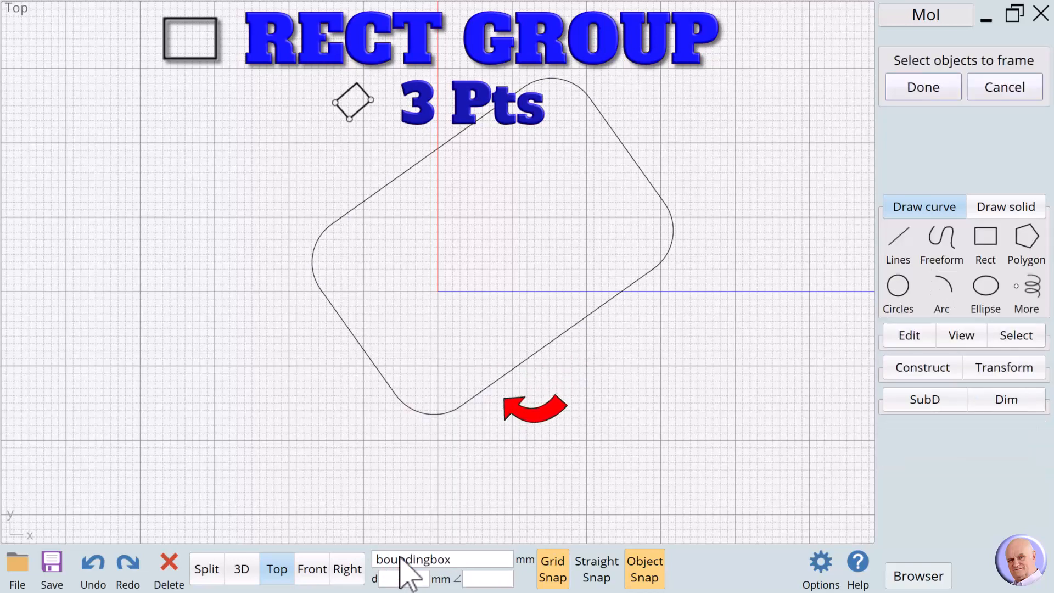
{"action": "left_click", "coordinate": [492, 392]}
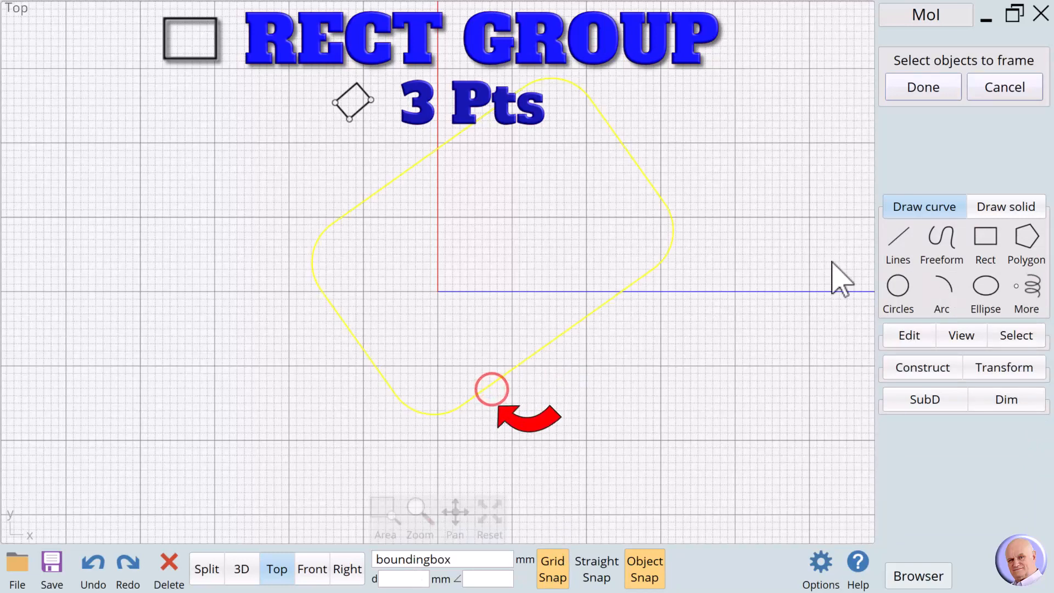
{"action": "left_click", "coordinate": [952, 89]}
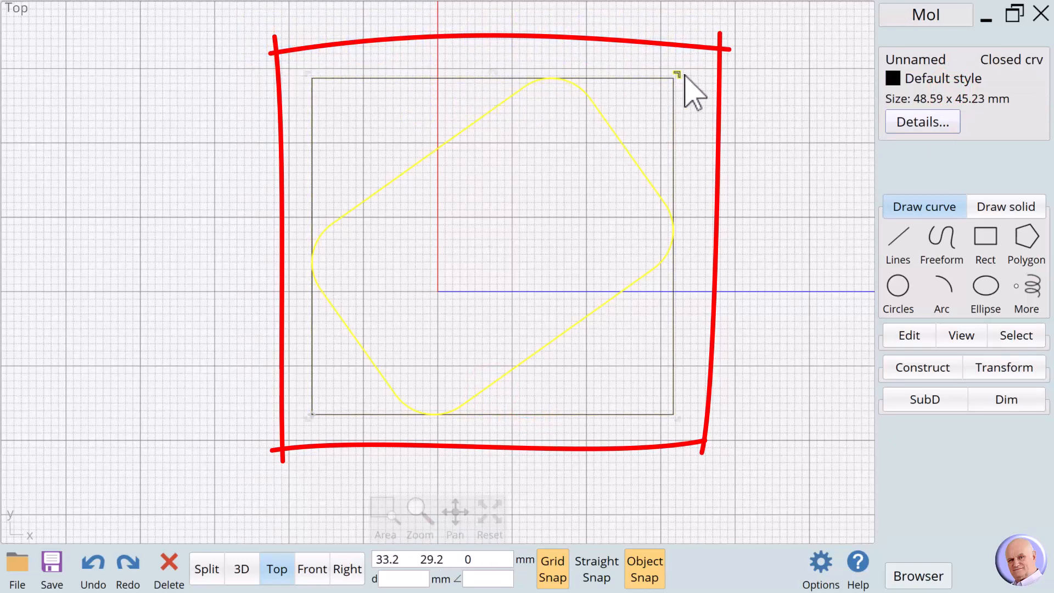
- Deselect the rounded rectangle, select the bounding box rectangle around it and delete it
{"action": "mouse_move", "coordinate": [679, 419]}
{"action": "left_mouse_down"}
{"action": "mouse_move", "coordinate": [723, 470]}
{"action": "mouse_move", "coordinate": [658, 397]}
{"action": "mouse_move", "coordinate": [684, 419]}
{"action": "left_mouse_up"}
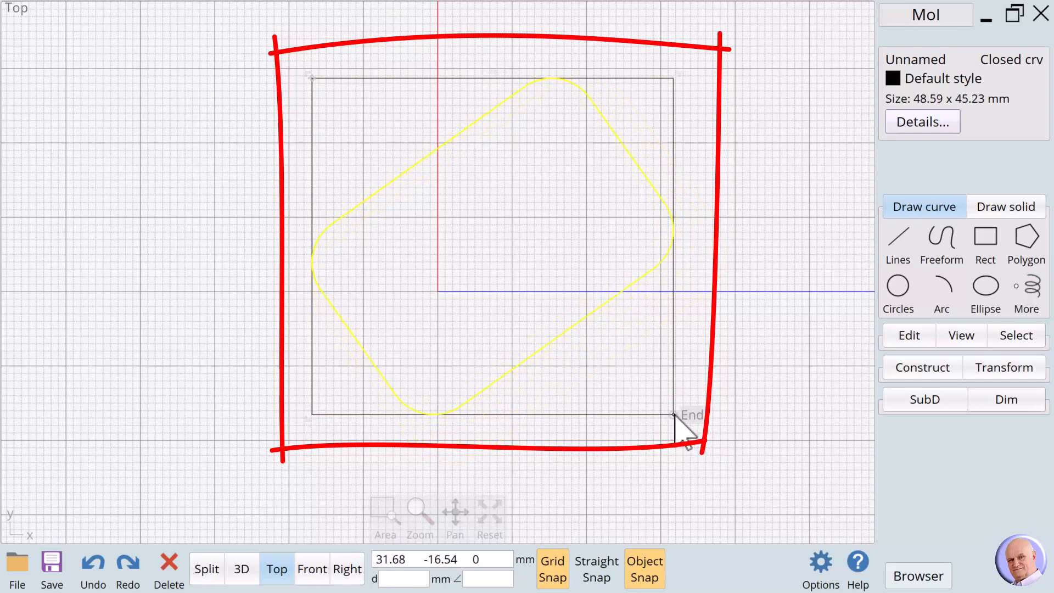
{"action": "left_click", "coordinate": [788, 384]}
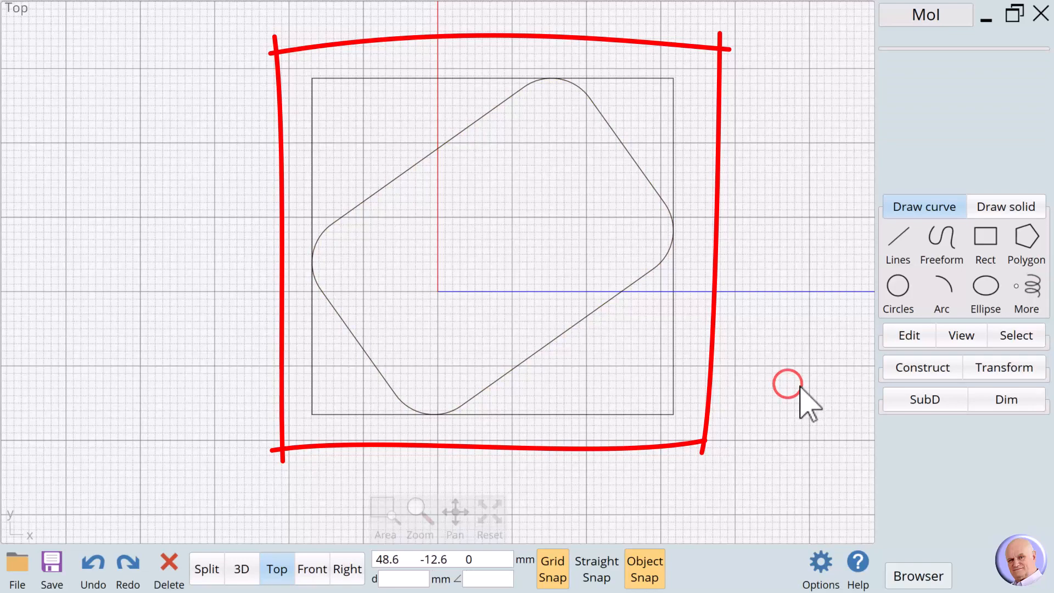
{"action": "left_click", "coordinate": [617, 415]}
{"action": "key", "text": "Delete"}
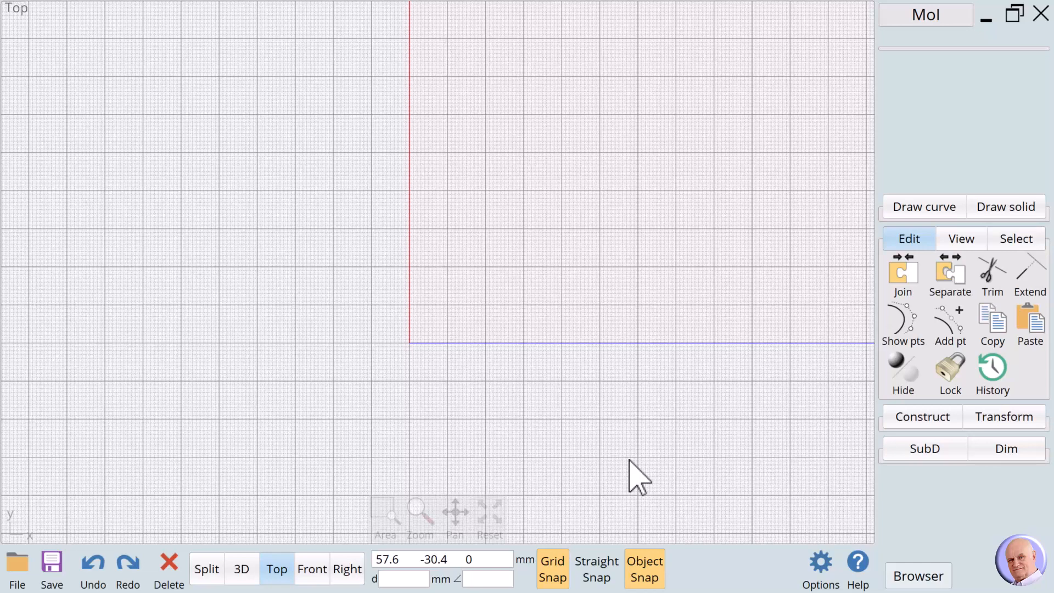
- Import Track Dimensions.pdf from the Samples folder and deselect the imported drawing
{"action": "left_click", "coordinate": [18, 568]}
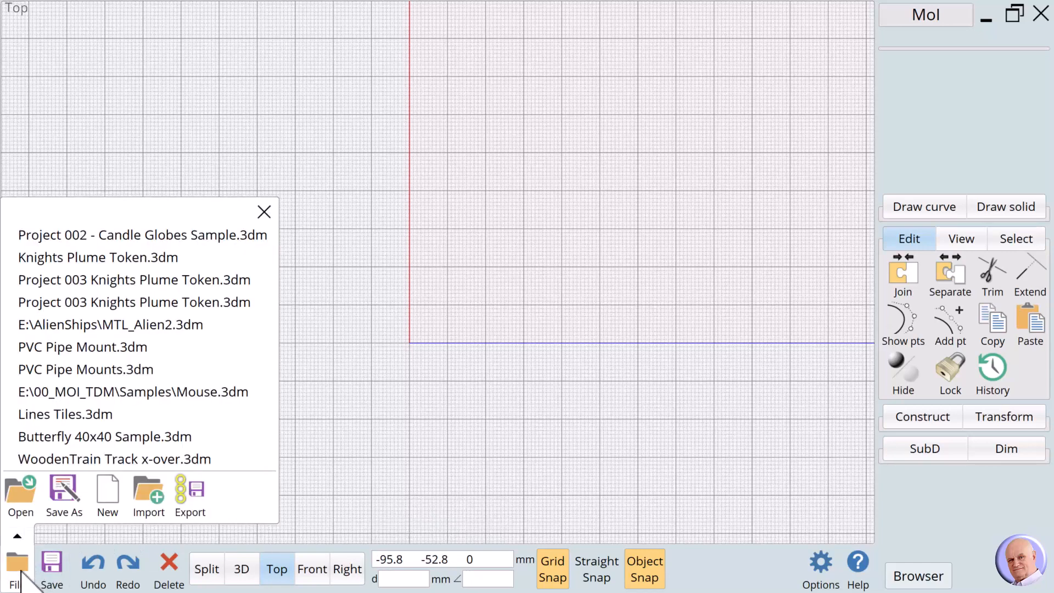
{"action": "left_click", "coordinate": [153, 495]}
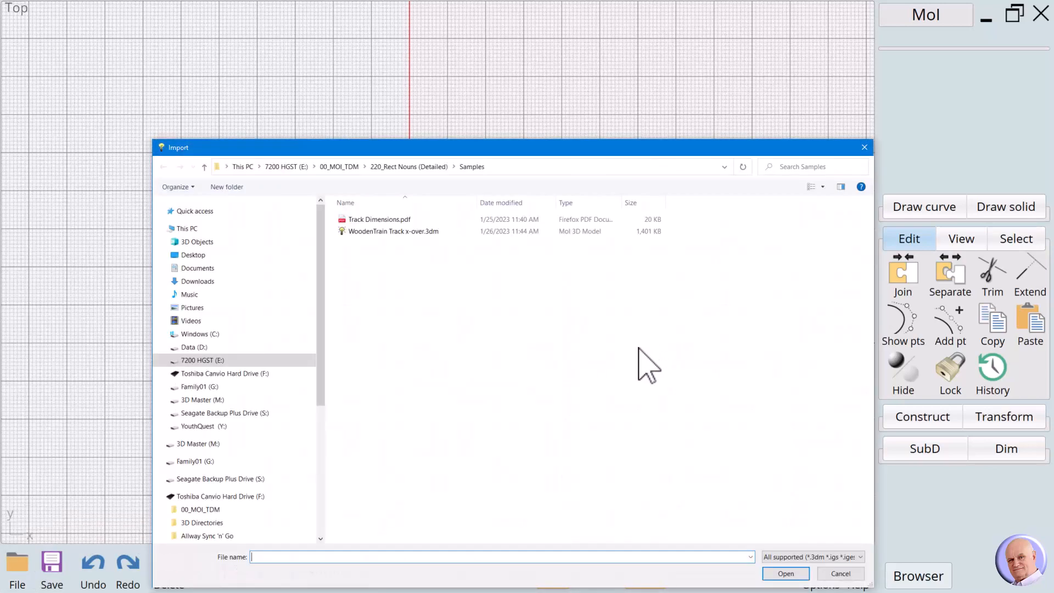
{"action": "left_click", "coordinate": [387, 219]}
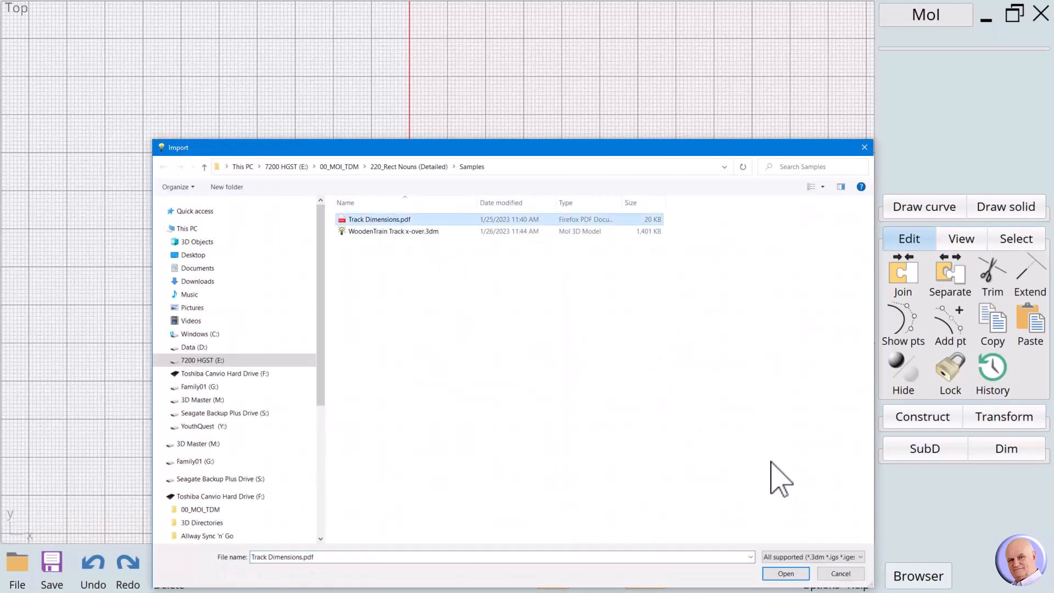
{"action": "left_click", "coordinate": [785, 573]}
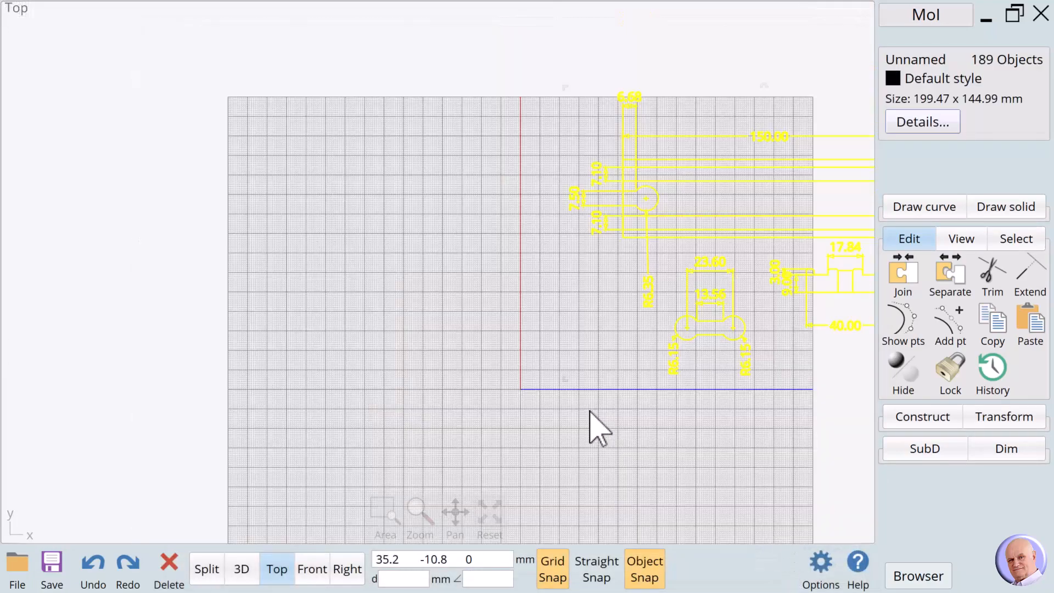
{"action": "scroll", "coordinate": [648, 428], "scroll_direction": "down", "scroll_amount": 2}
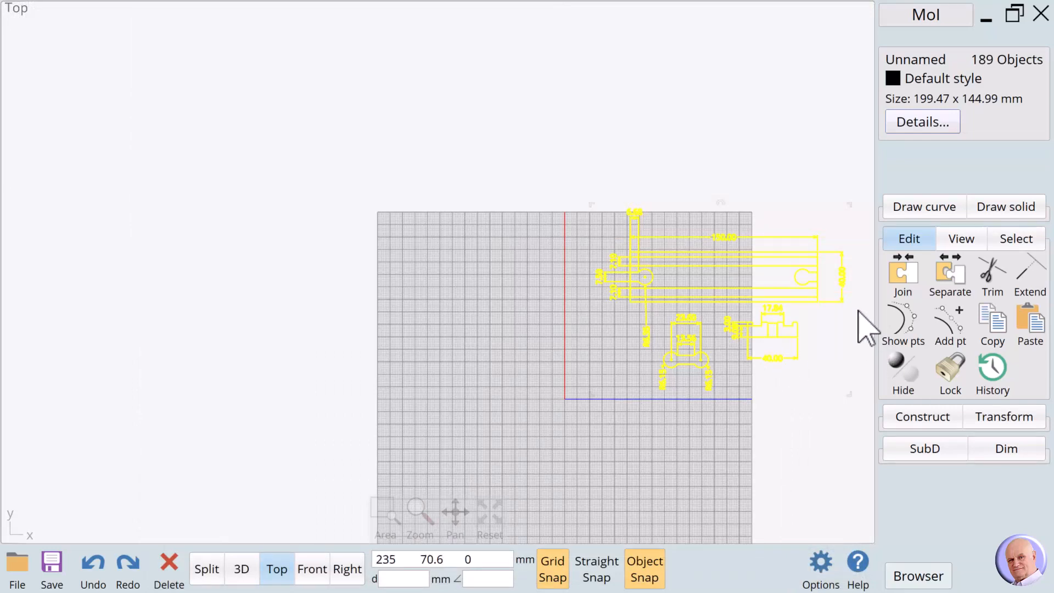
{"action": "left_click", "coordinate": [824, 341]}
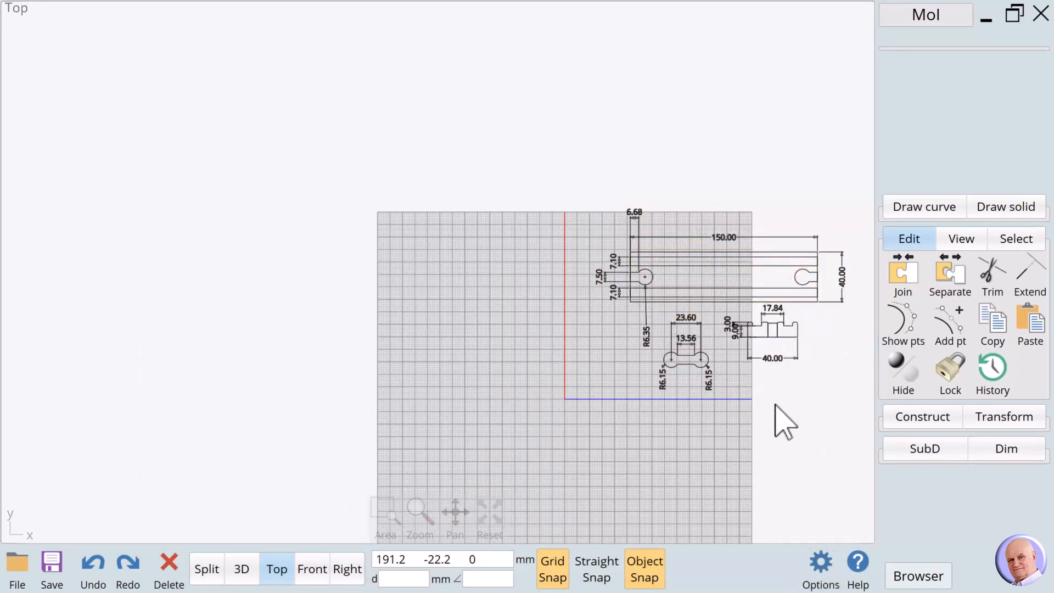
- Align the whole imported drawing as a group, its vertical center on the y axis and its horizontal center on the x axis
{"action": "left_click_drag", "start_coordinate": [559, 157], "coordinate": [873, 442]}
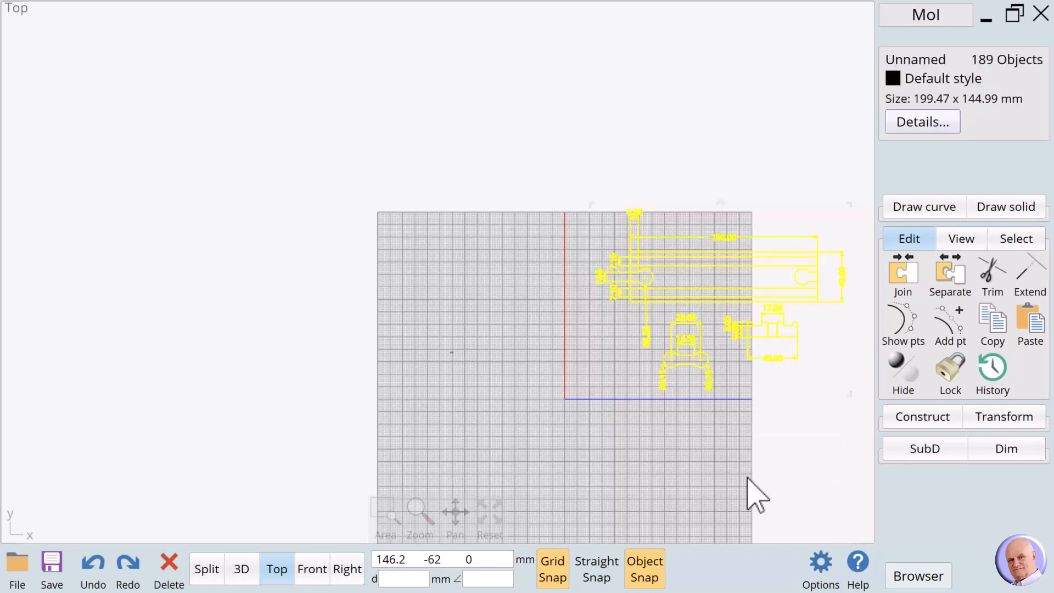
{"action": "left_click", "coordinate": [1004, 418]}
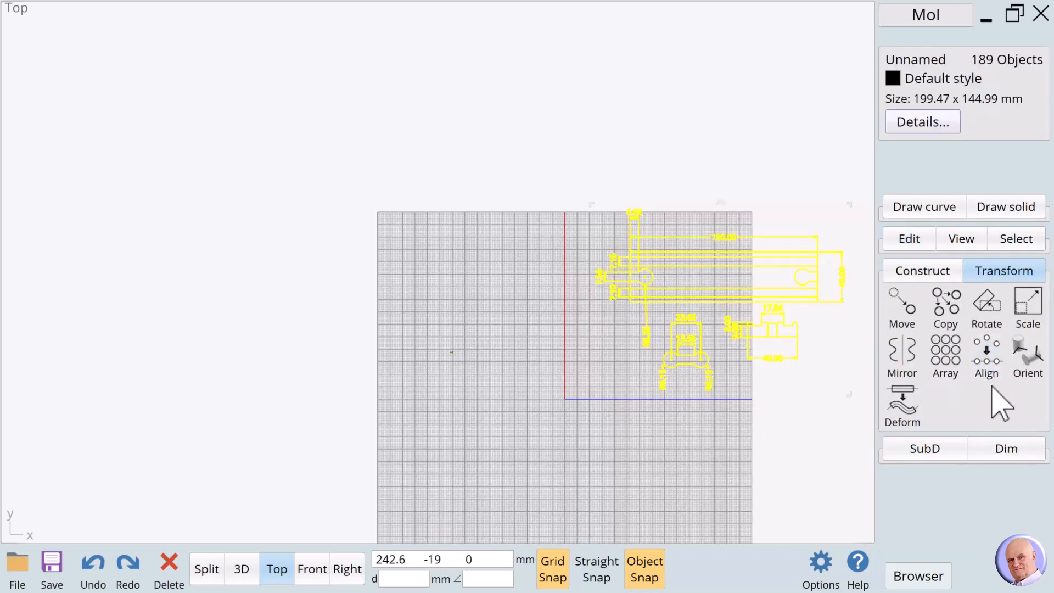
{"action": "left_click", "coordinate": [995, 367]}
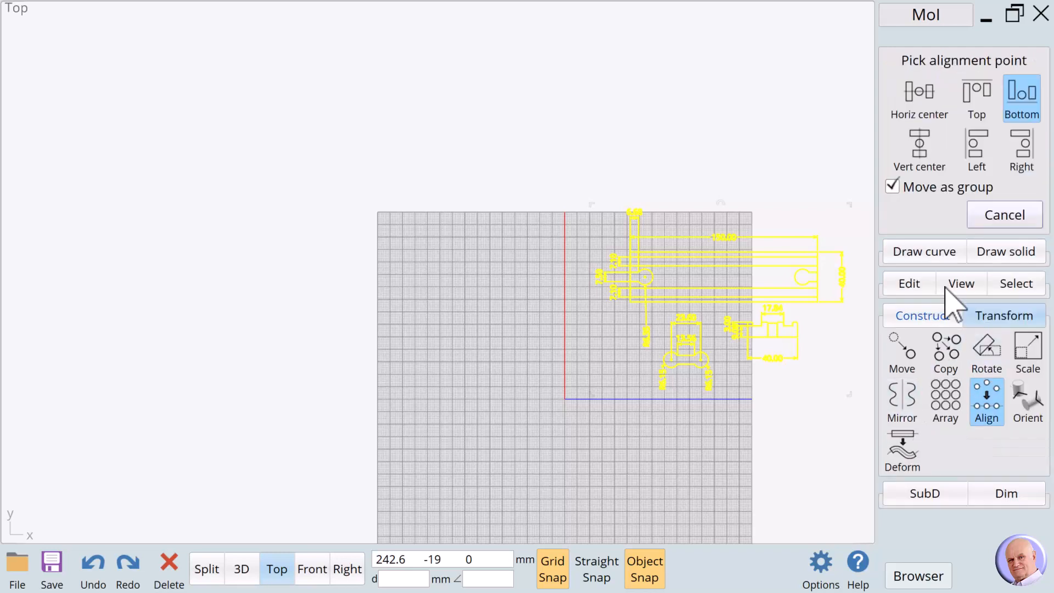
{"action": "left_click", "coordinate": [935, 158]}
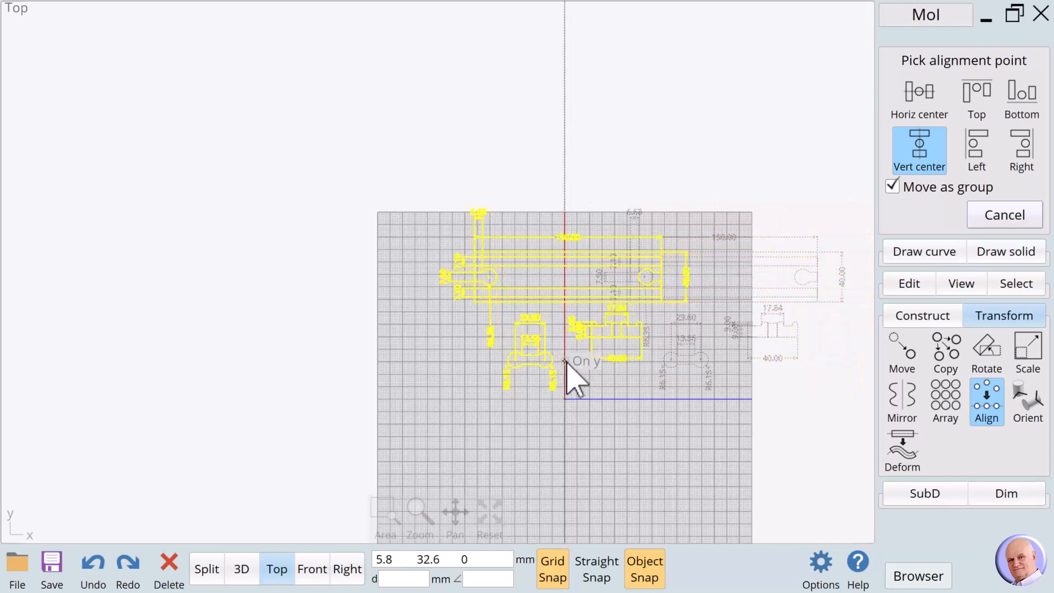
{"action": "key", "text": "Escape"}
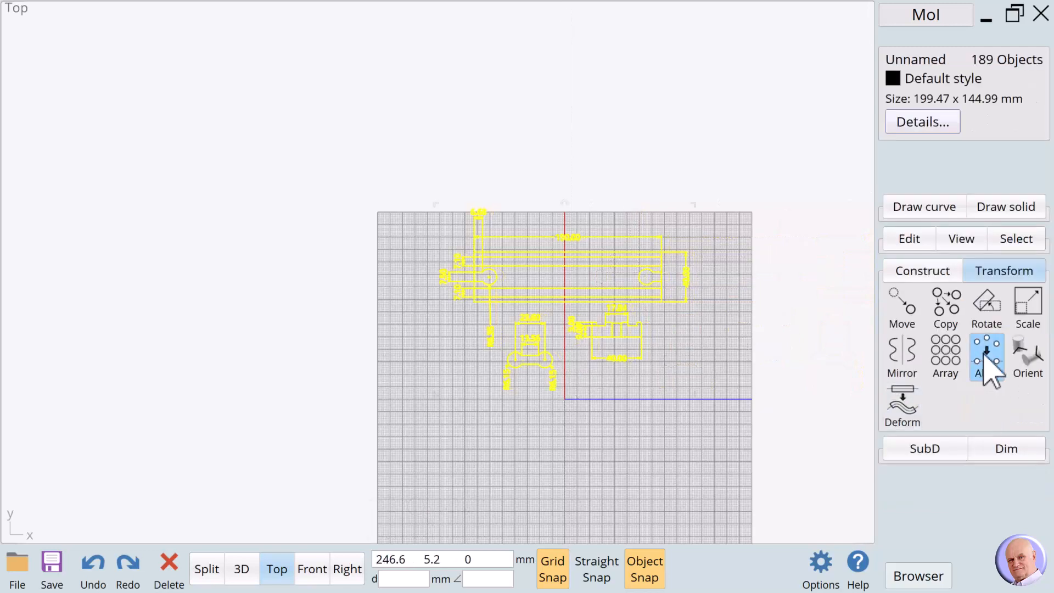
{"action": "left_click", "coordinate": [986, 391]}
{"action": "left_click", "coordinate": [934, 104]}
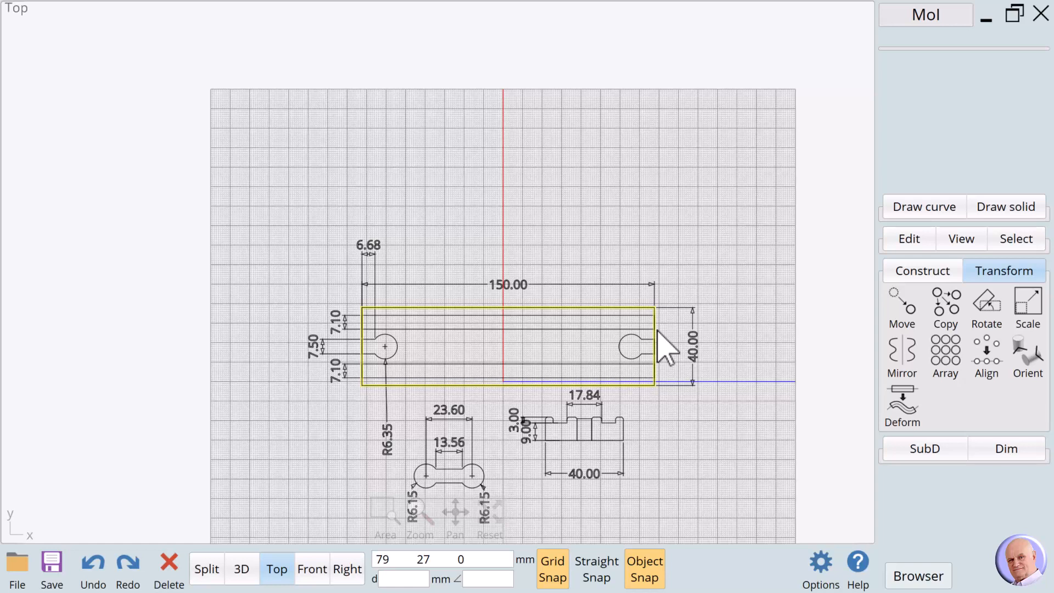
- Move the whole drawing straight down so the midpoint of the 150 mm track's right end lies on the x axis
{"action": "left_click_drag", "start_coordinate": [272, 191], "coordinate": [749, 555]}
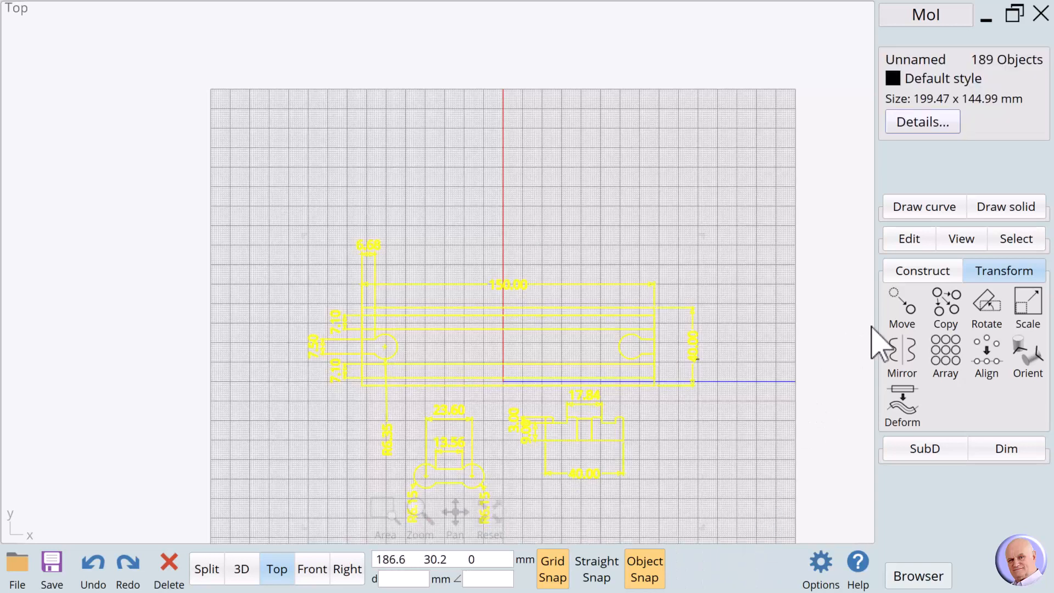
{"action": "left_click", "coordinate": [902, 304]}
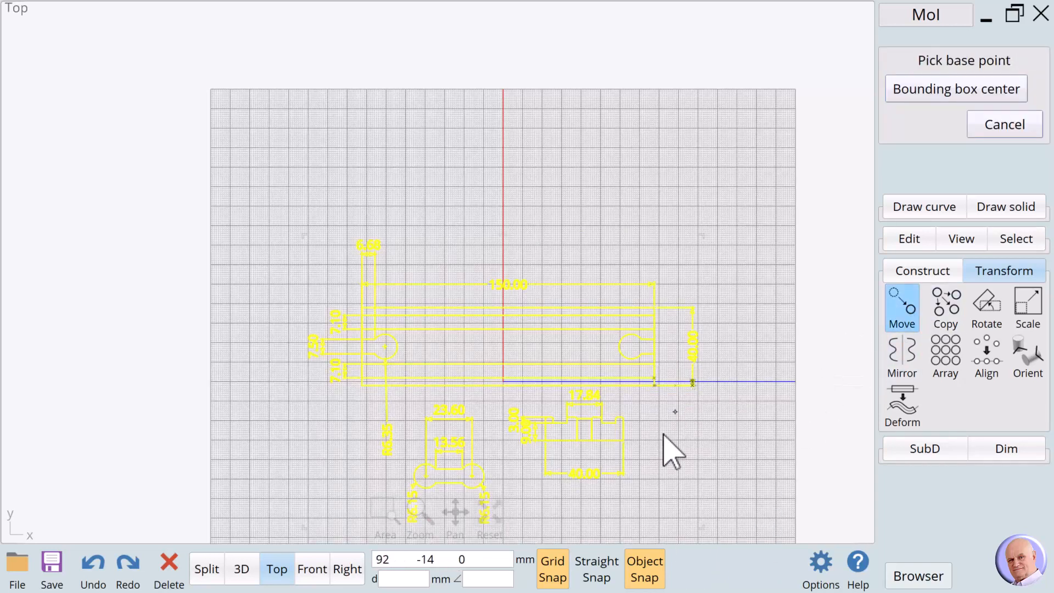
{"action": "left_click", "coordinate": [655, 348]}
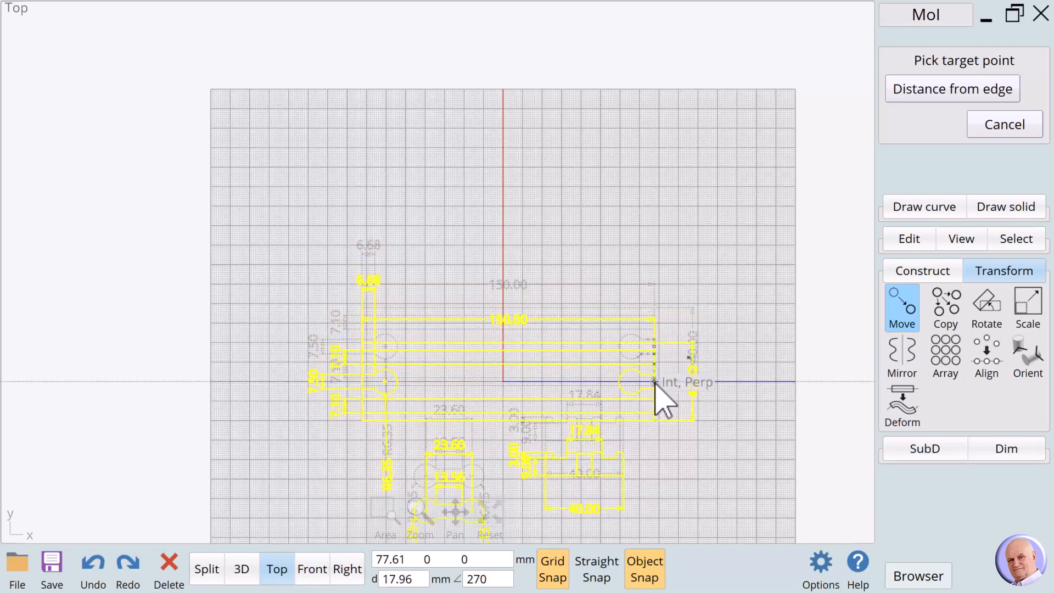
{"action": "left_click", "coordinate": [654, 383]}
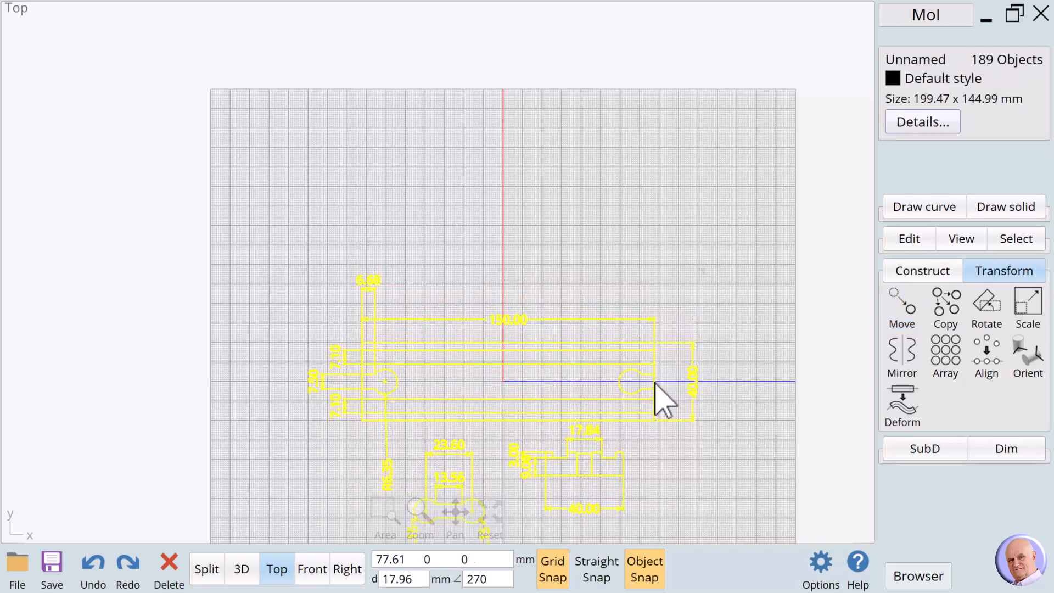
{"action": "left_click", "coordinate": [713, 458]}
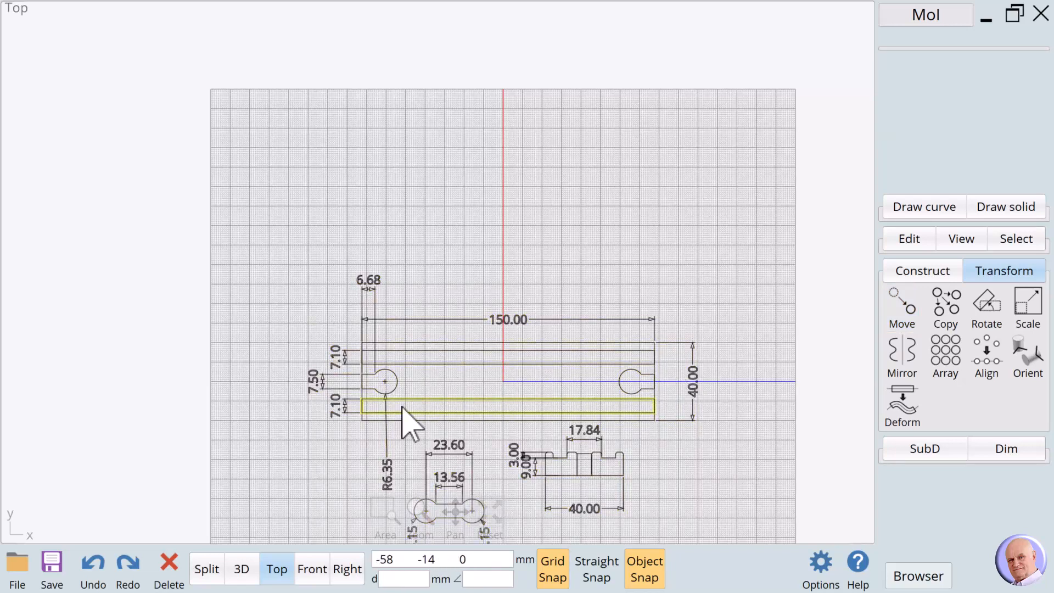
- Move the whole drawing horizontally so the midpoint of the track outline's upper edge lies on the y axis
{"action": "mouse_move", "coordinate": [284, 239]}
{"action": "left_mouse_down"}
{"action": "mouse_move", "coordinate": [554, 456]}
{"action": "mouse_move", "coordinate": [721, 554]}
{"action": "left_mouse_up"}
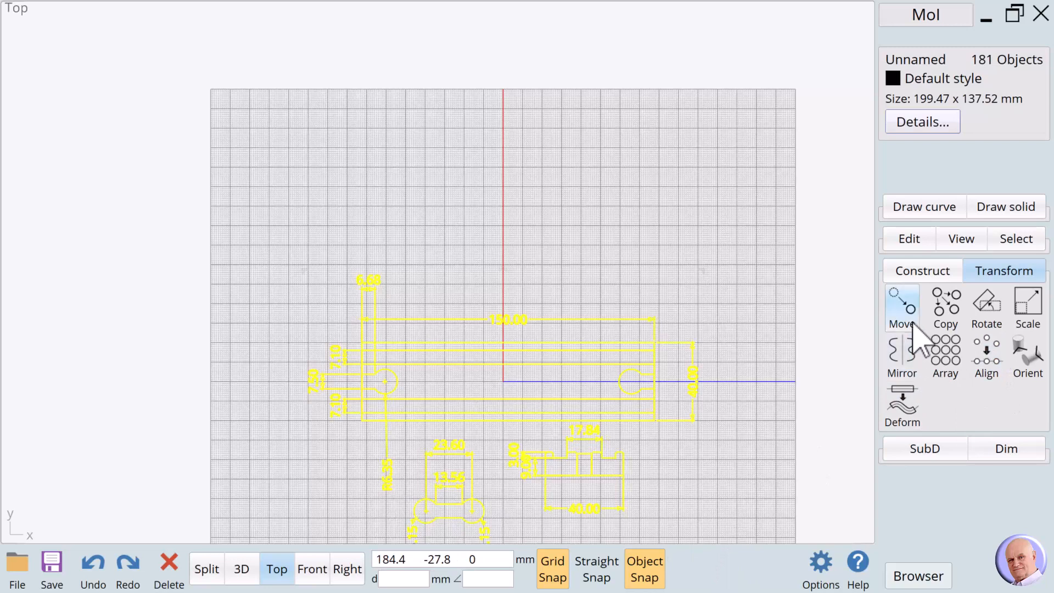
{"action": "left_click", "coordinate": [900, 303]}
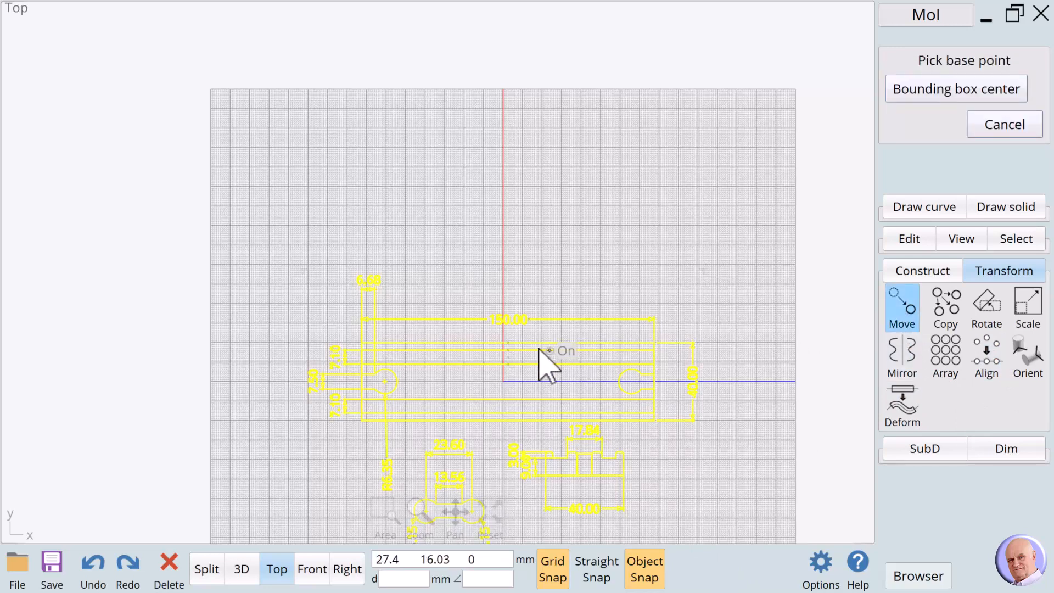
{"action": "left_click", "coordinate": [511, 344]}
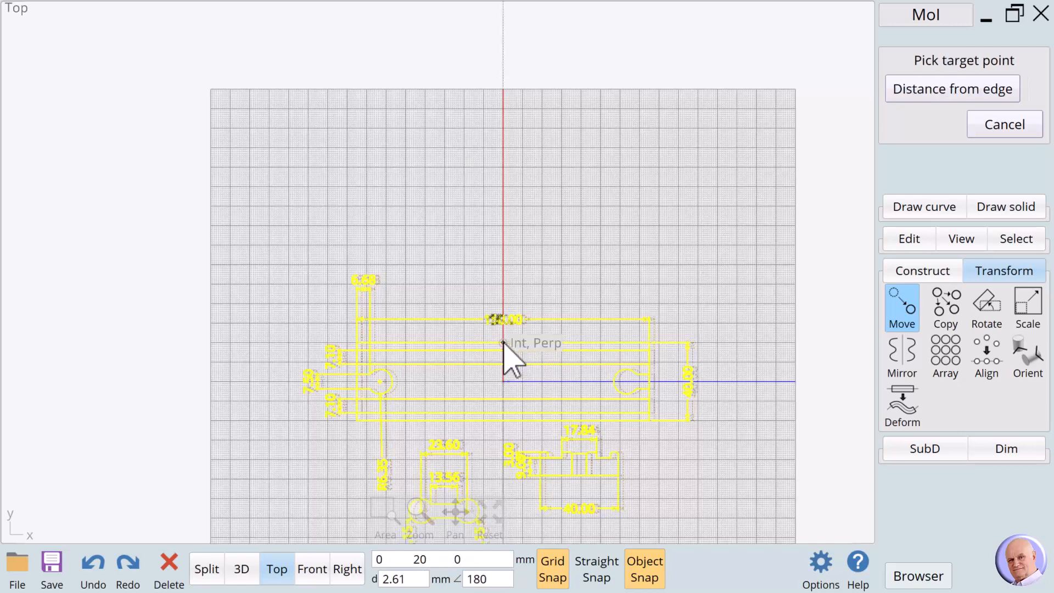
{"action": "left_click", "coordinate": [503, 343]}
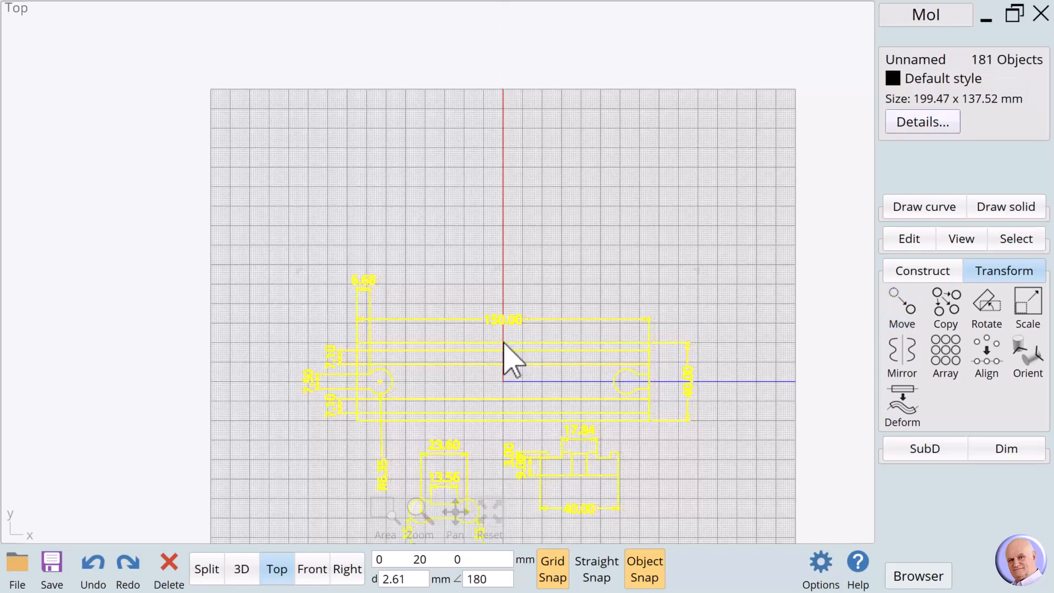
{"action": "left_click", "coordinate": [543, 288]}
- Examine the track outline, the dog-bone connector and the end profile together with their dimensions
{"action": "scroll", "coordinate": [531, 387], "scroll_direction": "up", "scroll_amount": 2}
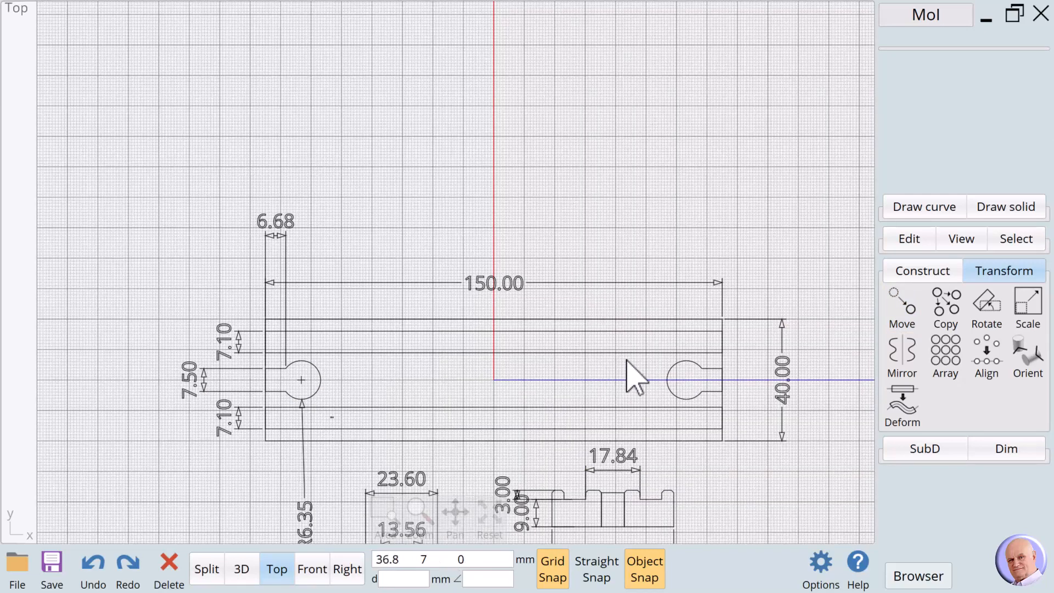
{"action": "left_click", "coordinate": [723, 333]}
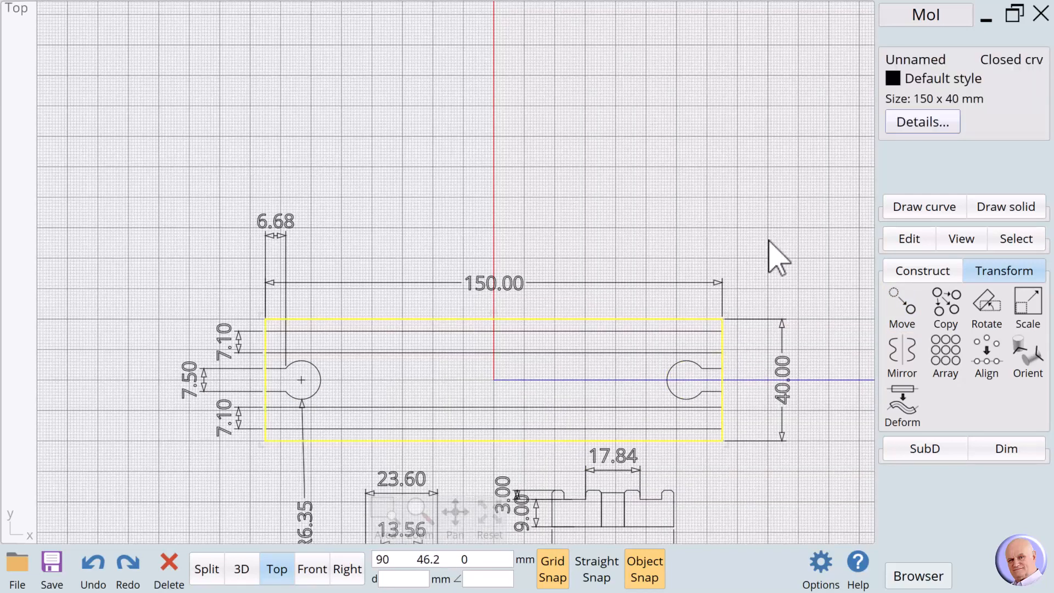
{"action": "left_click", "coordinate": [777, 254]}
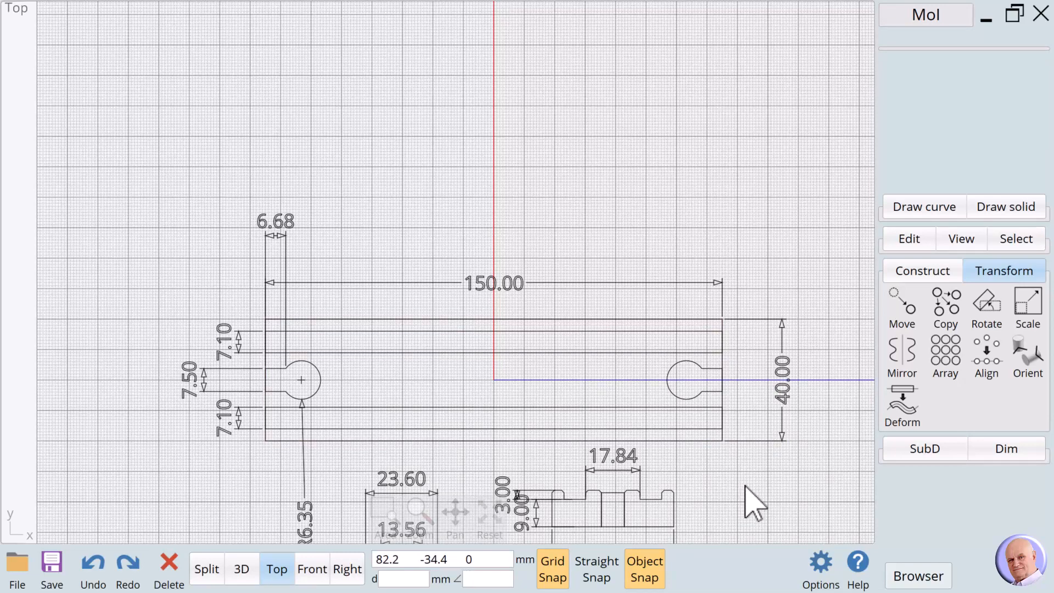
{"action": "scroll", "coordinate": [755, 502], "scroll_direction": "down", "scroll_amount": 2}
{"action": "mouse_move", "coordinate": [455, 523]}
{"action": "left_mouse_down"}
{"action": "mouse_move", "coordinate": [465, 540]}
{"action": "mouse_move", "coordinate": [419, 484]}
{"action": "left_mouse_up"}
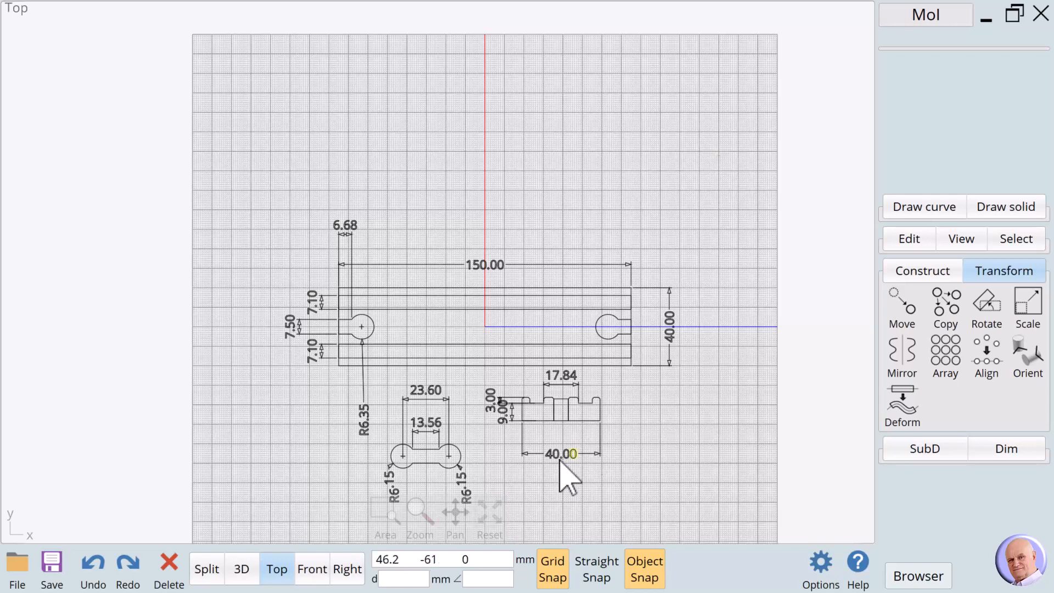
{"action": "left_click", "coordinate": [418, 467]}
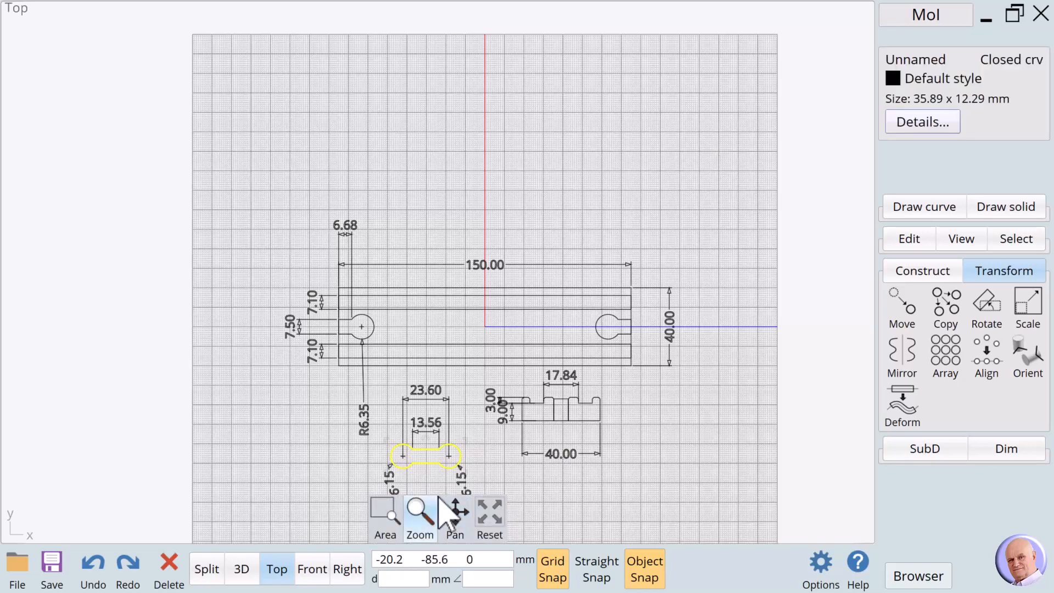
{"action": "left_click_drag", "start_coordinate": [455, 513], "coordinate": [433, 478]}
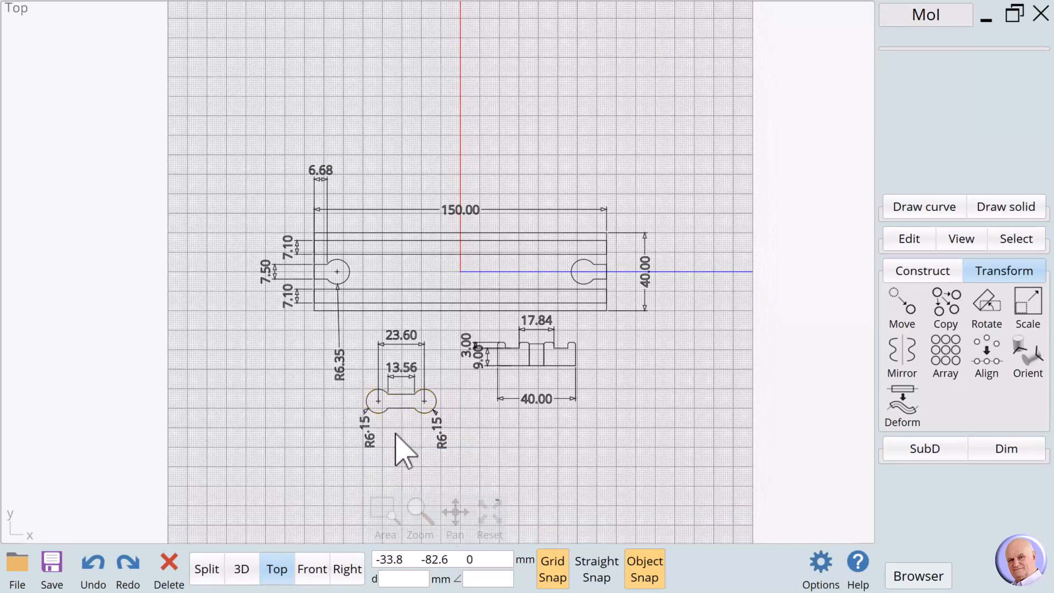
{"action": "left_click", "coordinate": [563, 458]}
{"action": "scroll", "coordinate": [521, 387], "scroll_direction": "up", "scroll_amount": 2}
{"action": "scroll", "coordinate": [520, 374], "scroll_direction": "up", "scroll_amount": 2}
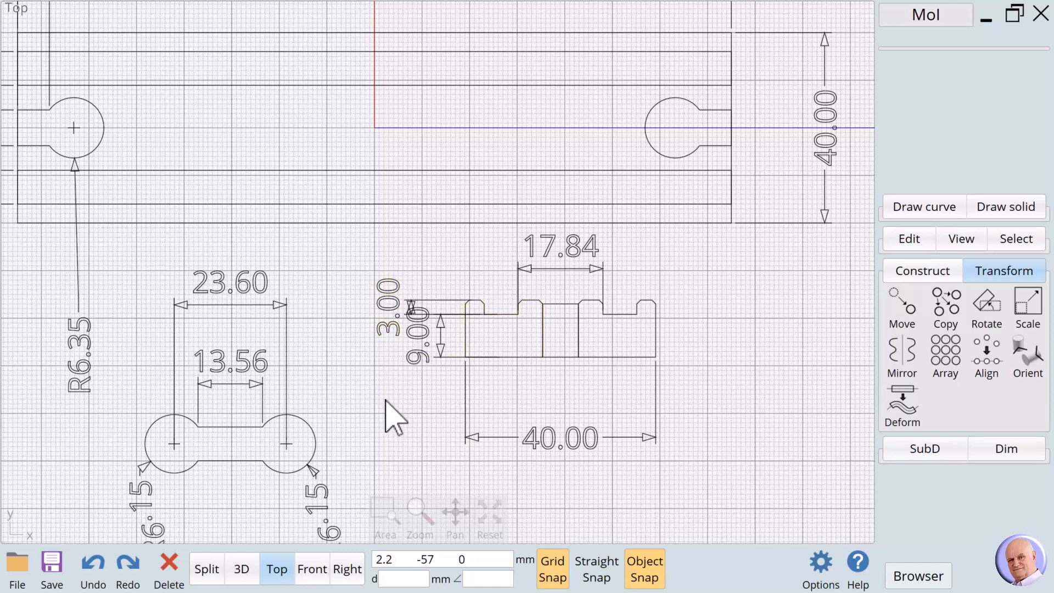
{"action": "scroll", "coordinate": [386, 402], "scroll_direction": "down", "scroll_amount": 3}
- Extrude the dog-bone connector outline 12 mm into a solid with capped ends
{"action": "left_click", "coordinate": [291, 439]}
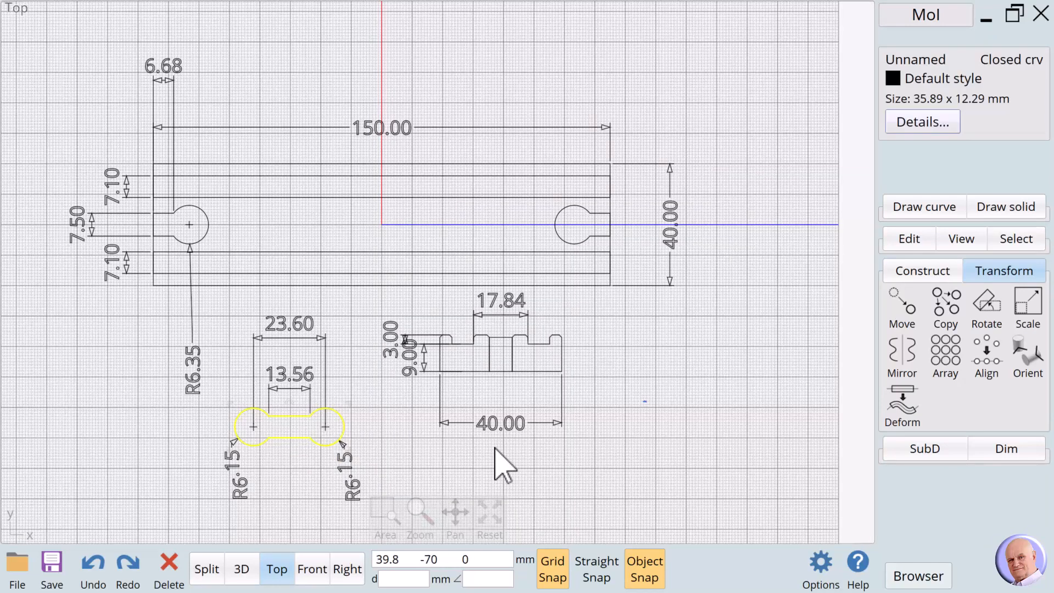
{"action": "left_click", "coordinate": [923, 272]}
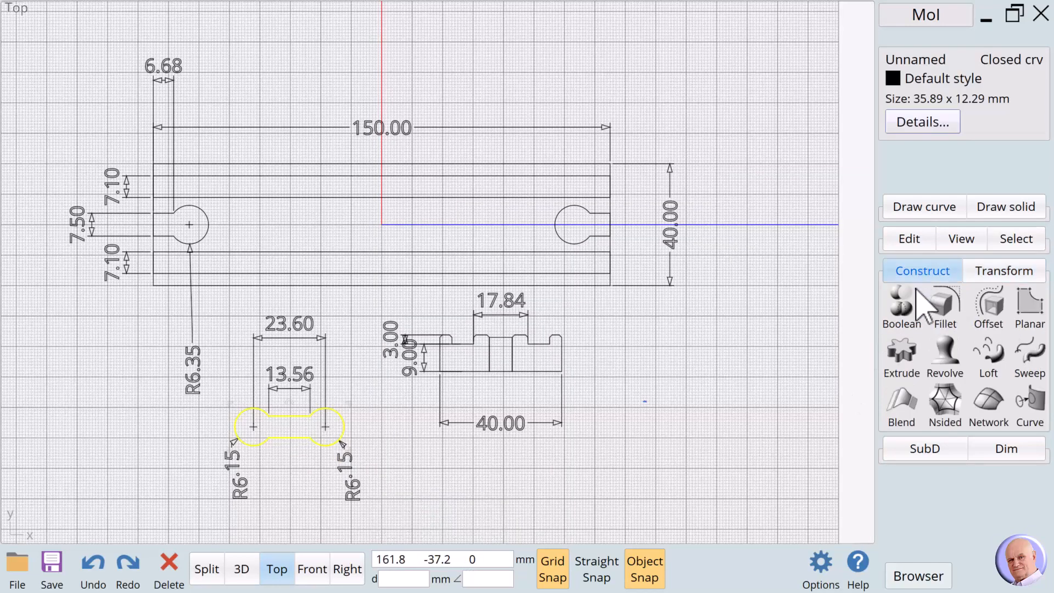
{"action": "left_click", "coordinate": [906, 364]}
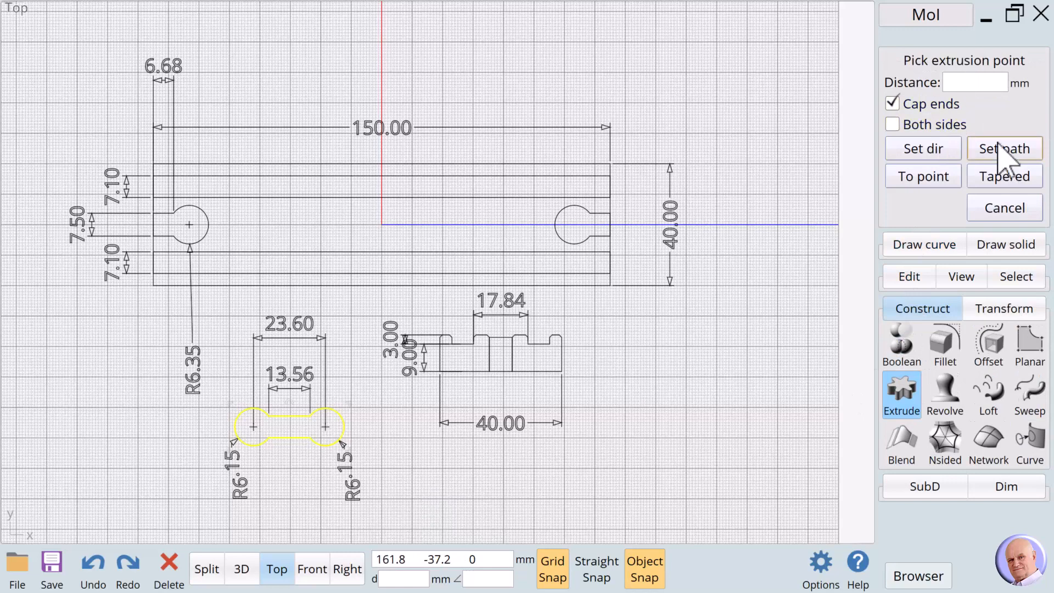
{"action": "left_click", "coordinate": [972, 84]}
{"action": "left_click", "coordinate": [894, 198]}
{"action": "left_click", "coordinate": [937, 199]}
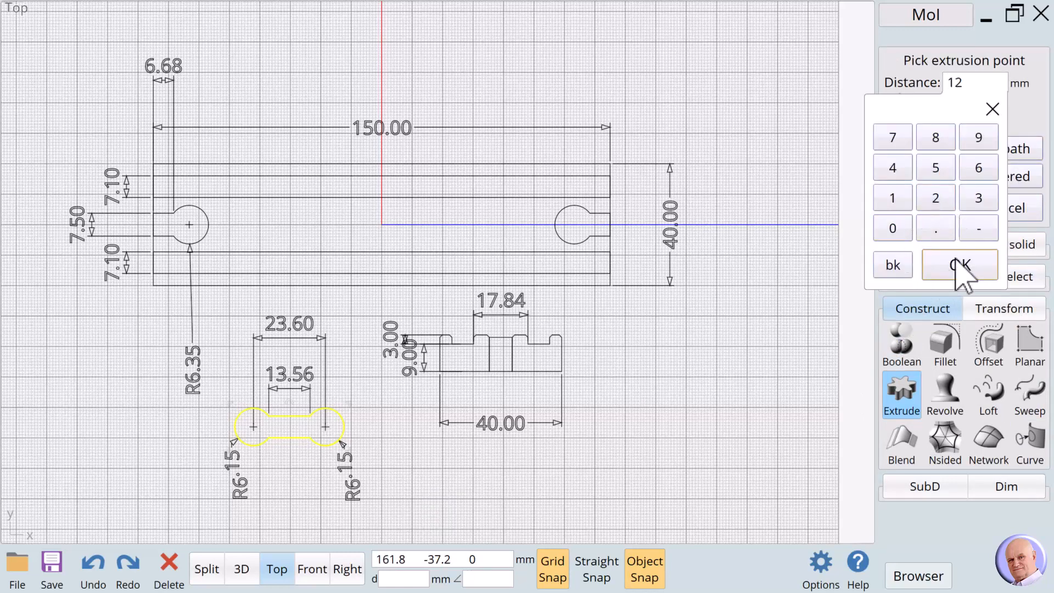
{"action": "left_click", "coordinate": [960, 265]}
{"action": "left_click", "coordinate": [361, 441]}
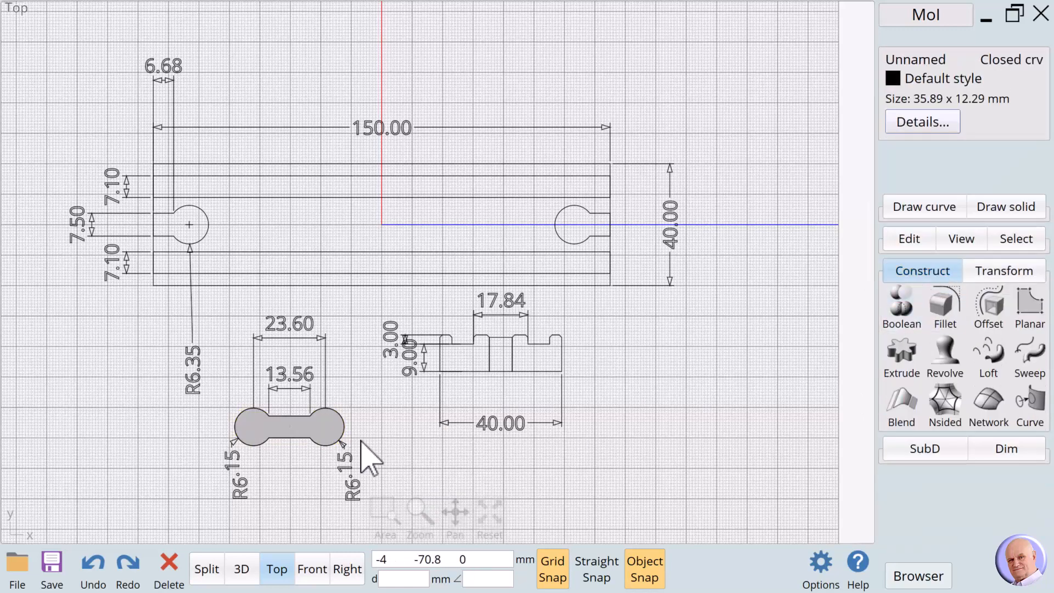
- Chamfer the edges of the connector solid with a distance of 0.8 mm
{"action": "left_click", "coordinate": [329, 430]}
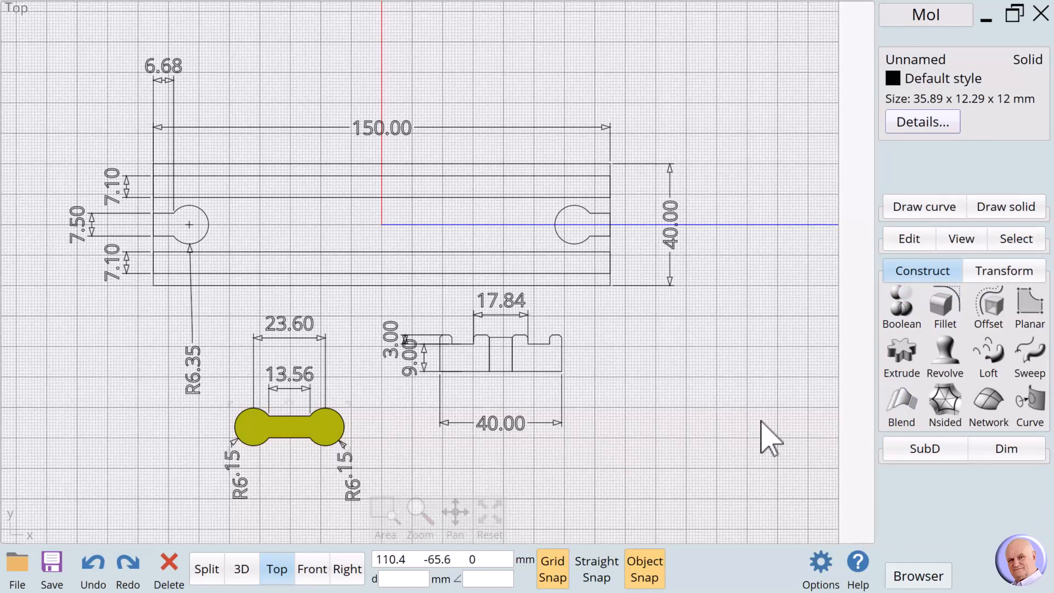
{"action": "left_click", "coordinate": [958, 319]}
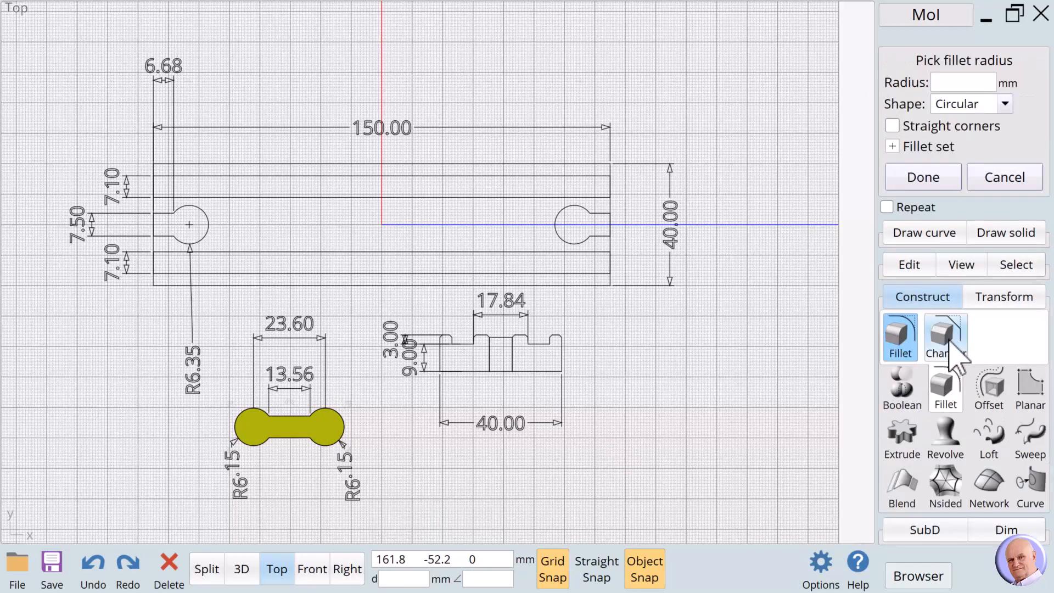
{"action": "left_click", "coordinate": [950, 345]}
{"action": "left_click", "coordinate": [965, 83]}
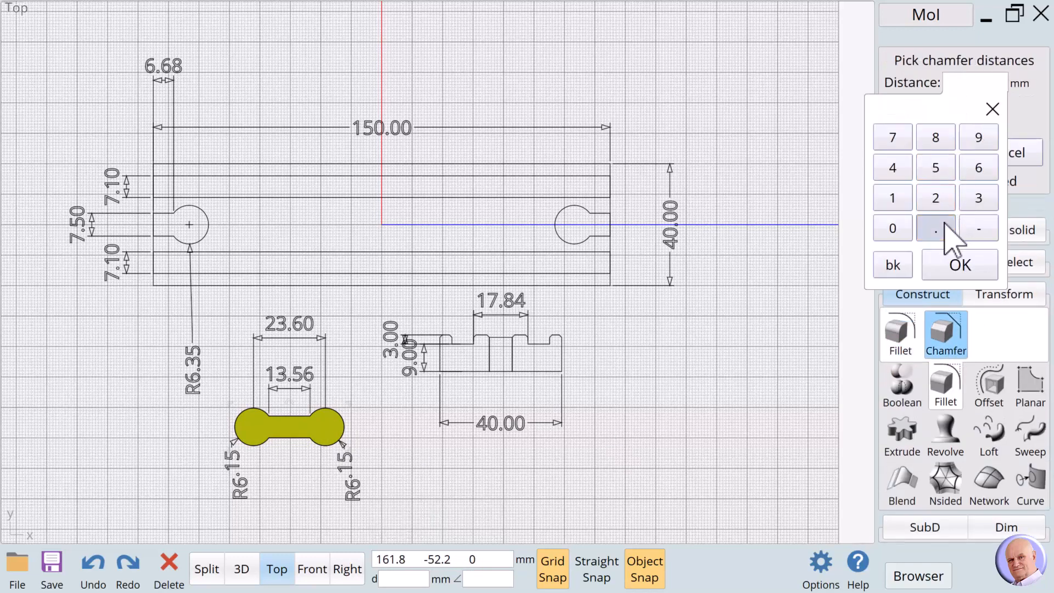
{"action": "left_click", "coordinate": [936, 229]}
{"action": "left_click", "coordinate": [936, 167]}
{"action": "left_click", "coordinate": [960, 266]}
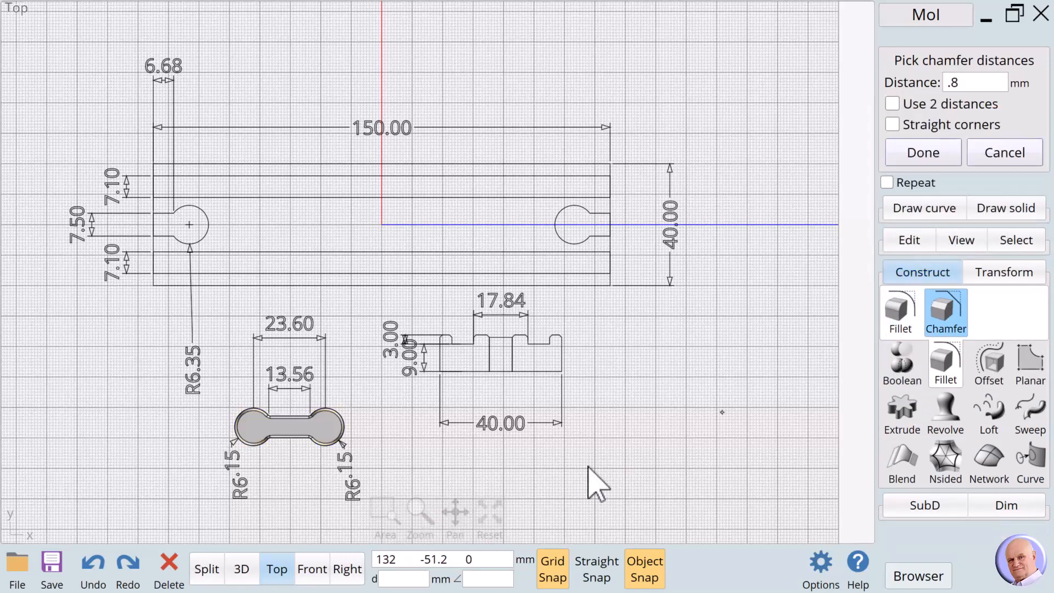
{"action": "left_click", "coordinate": [933, 154]}
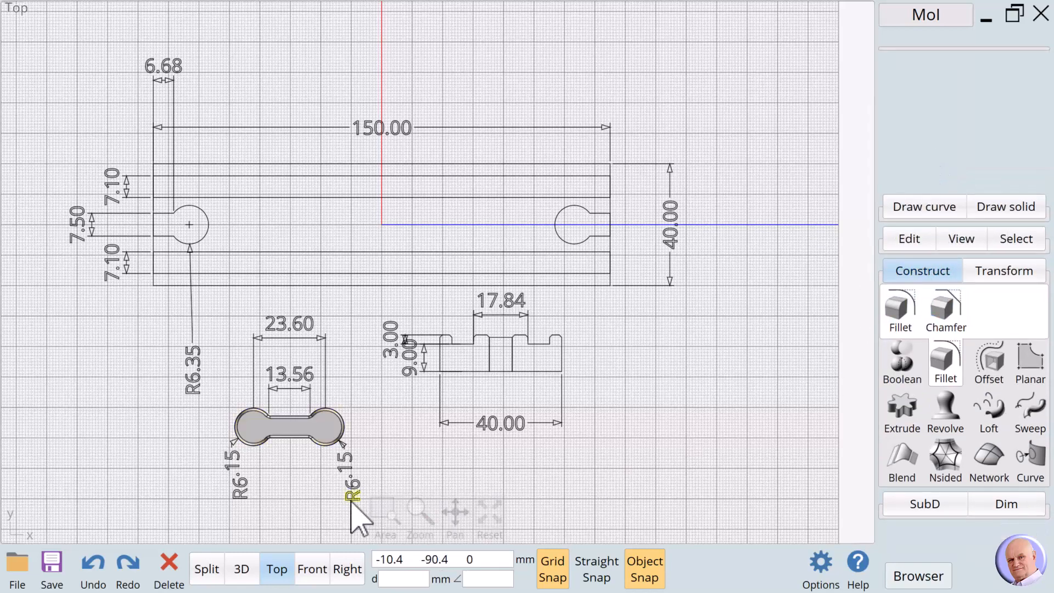
- Move the chamfered connector solid off its outline to a free spot at the drawing's lower left and deselect it
{"action": "left_click", "coordinate": [322, 428]}
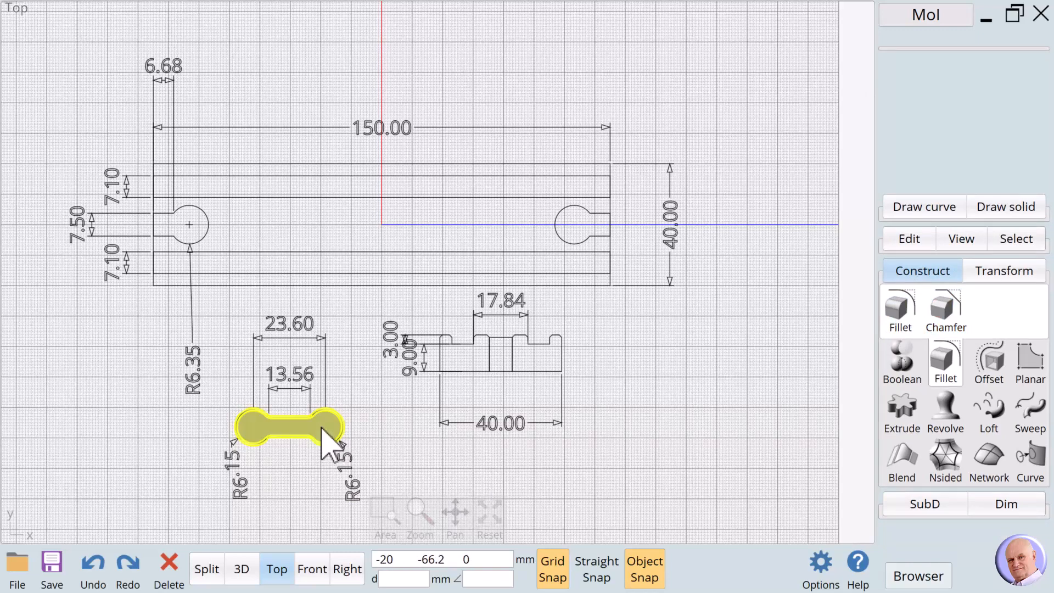
{"action": "mouse_move", "coordinate": [323, 439]}
{"action": "left_mouse_down"}
{"action": "mouse_move", "coordinate": [132, 448]}
{"action": "mouse_move", "coordinate": [93, 478]}
{"action": "left_mouse_up"}
{"action": "scroll", "coordinate": [189, 481], "scroll_direction": "down", "scroll_amount": 1}
{"action": "scroll", "coordinate": [198, 494], "scroll_direction": "down", "scroll_amount": 1}
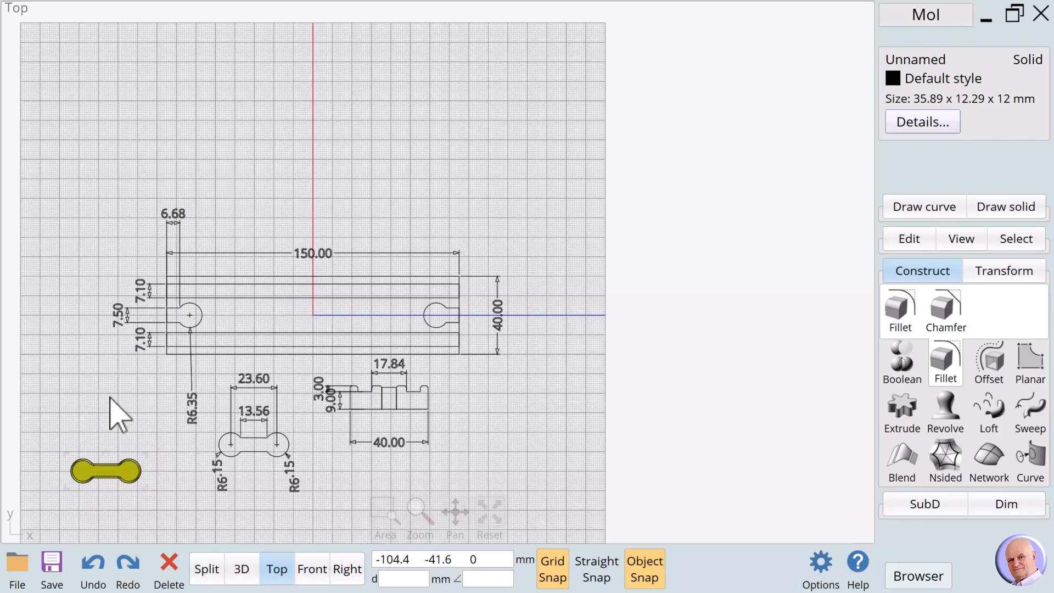
{"action": "left_click", "coordinate": [106, 425]}
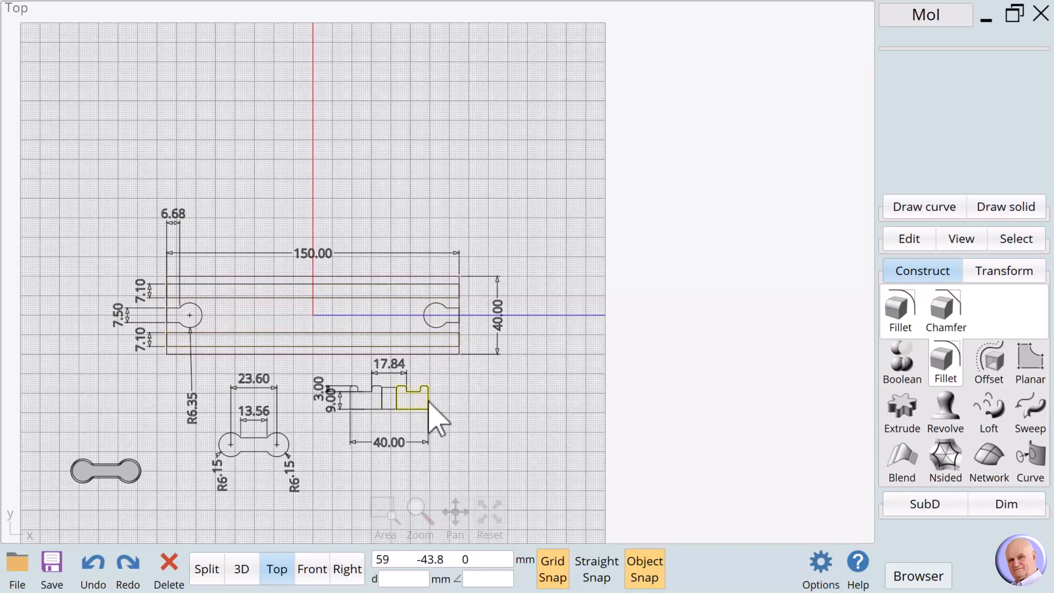
- Select the track's outer rectangle, both groove rectangles and both end socket curves, and duplicate them in place
{"action": "left_click", "coordinate": [459, 332]}
{"action": "left_click", "coordinate": [472, 313]}
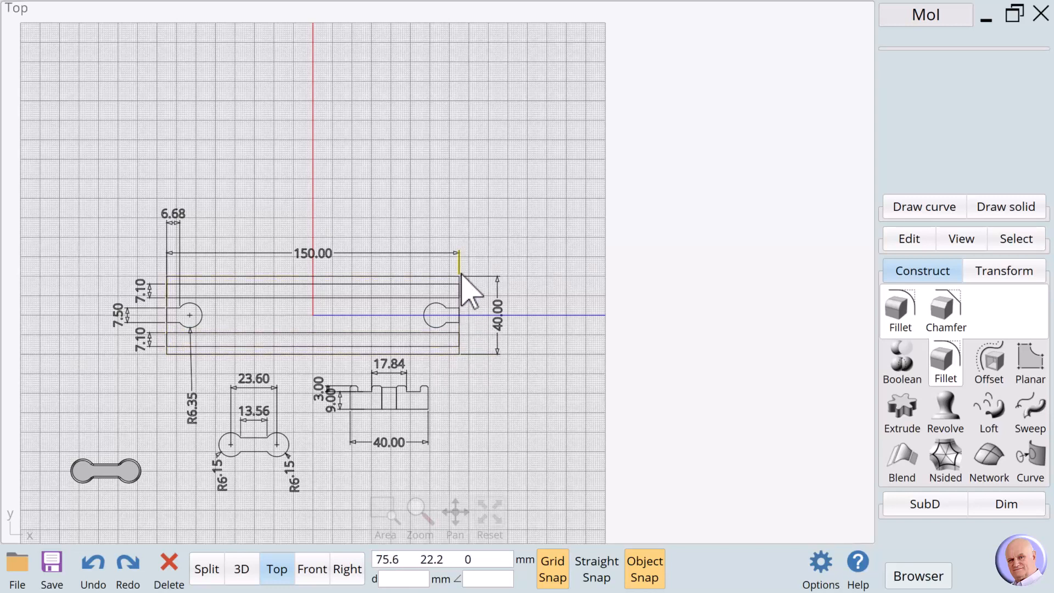
{"action": "left_click", "coordinate": [460, 350]}
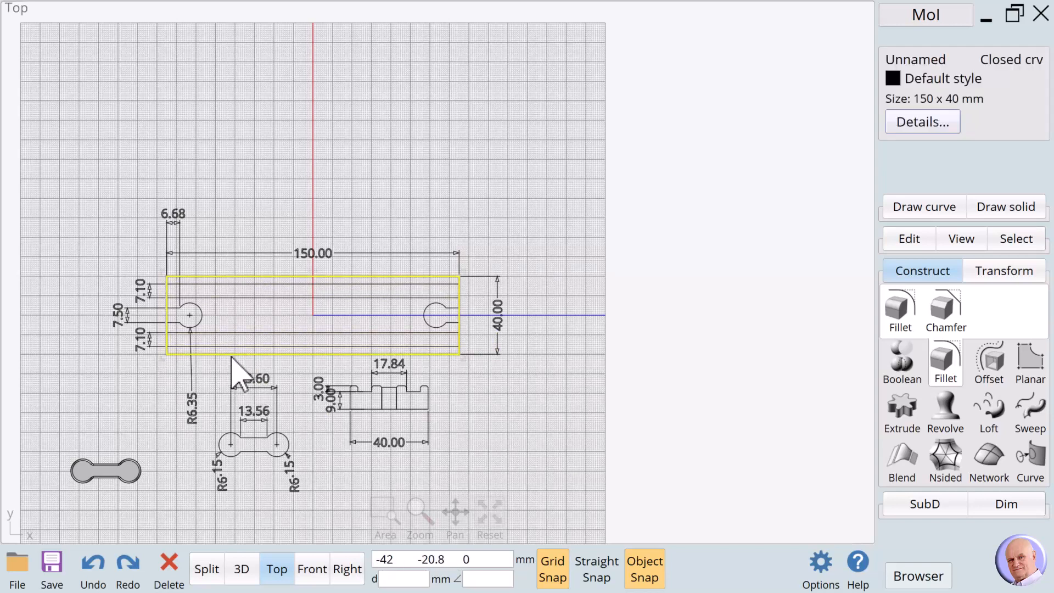
{"action": "left_click", "coordinate": [211, 346]}
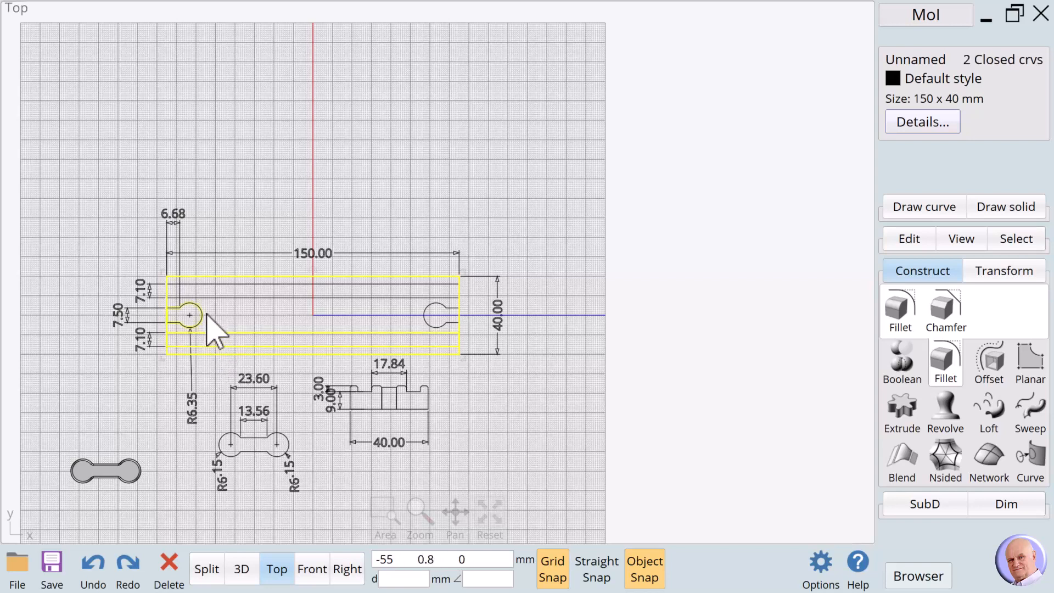
{"action": "left_click", "coordinate": [208, 298]}
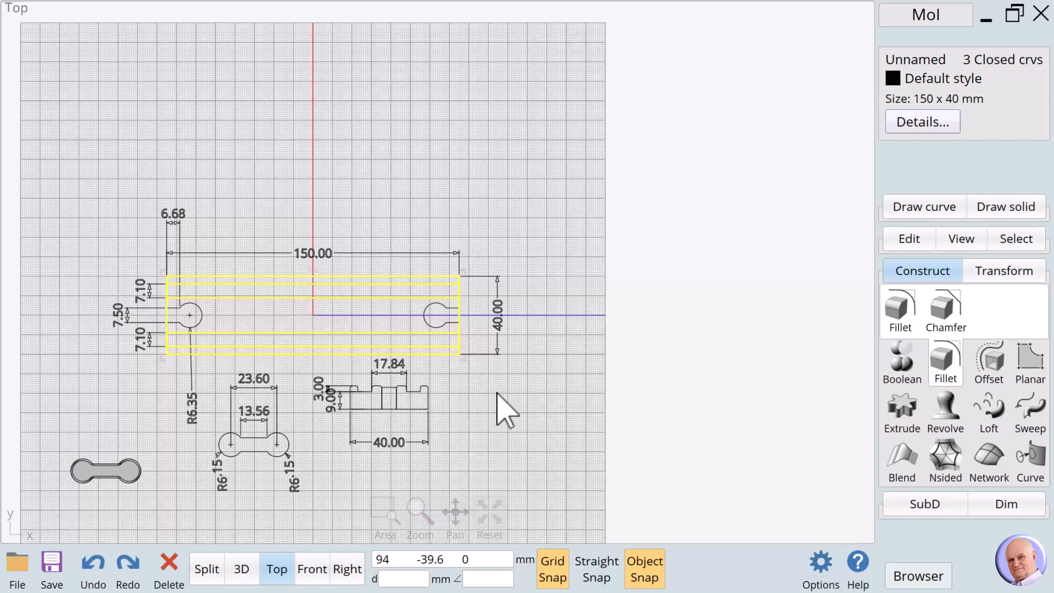
{"action": "left_click", "coordinate": [198, 322]}
{"action": "left_click", "coordinate": [434, 329]}
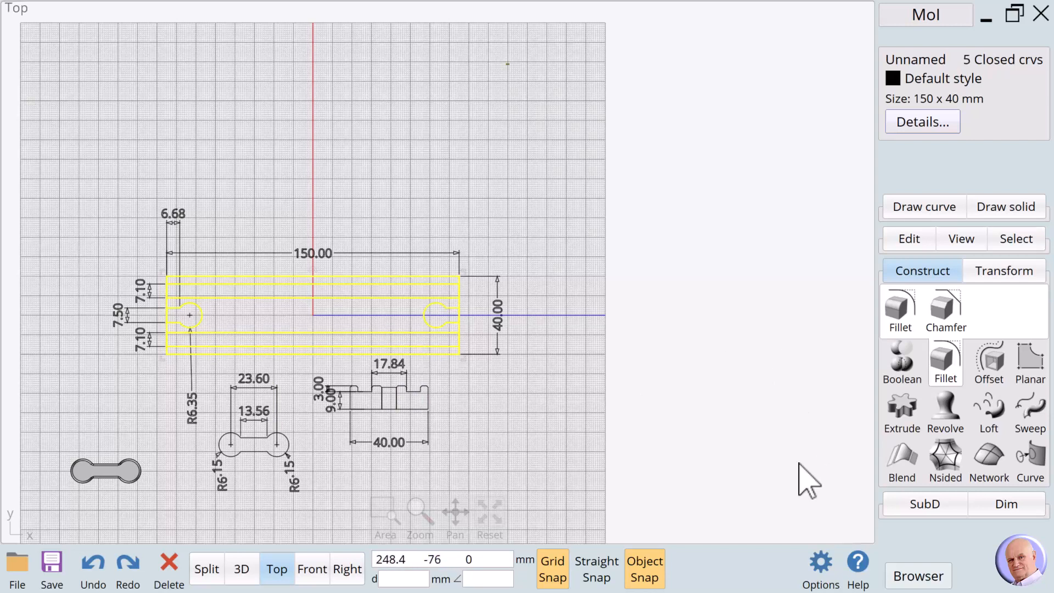
{"action": "left_click", "coordinate": [907, 239]}
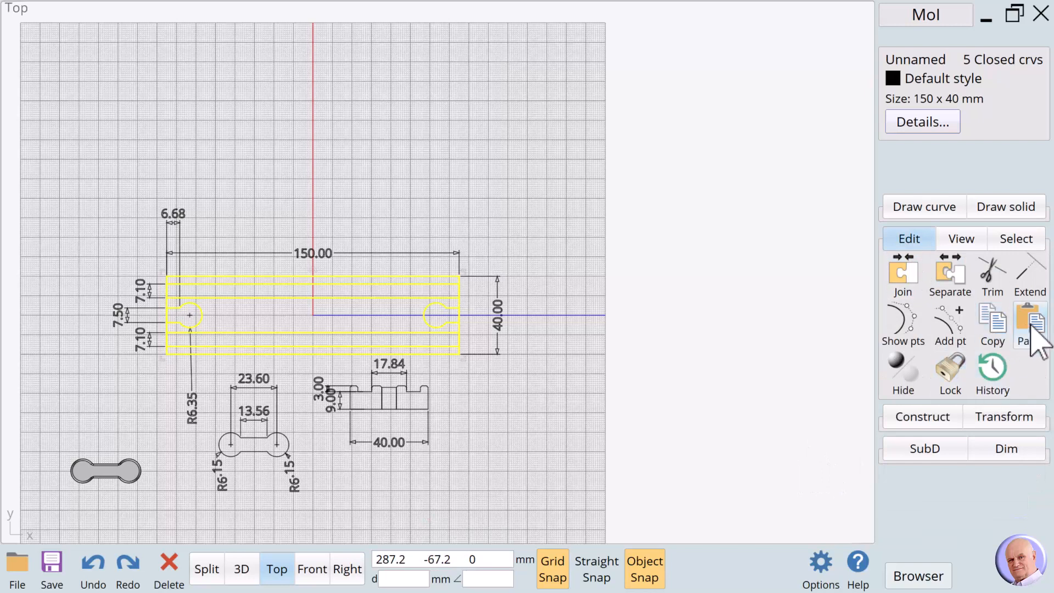
- Rotate the duplicated track curves 90° about the origin, from the x axis onto the y axis, and deselect them
{"action": "left_click", "coordinate": [1005, 419]}
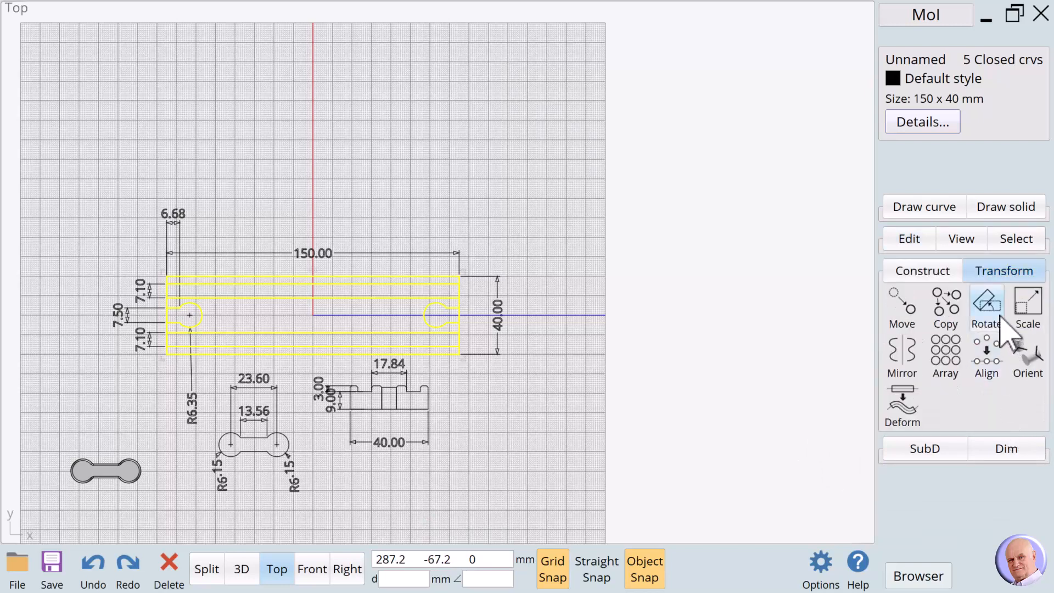
{"action": "left_click", "coordinate": [988, 305]}
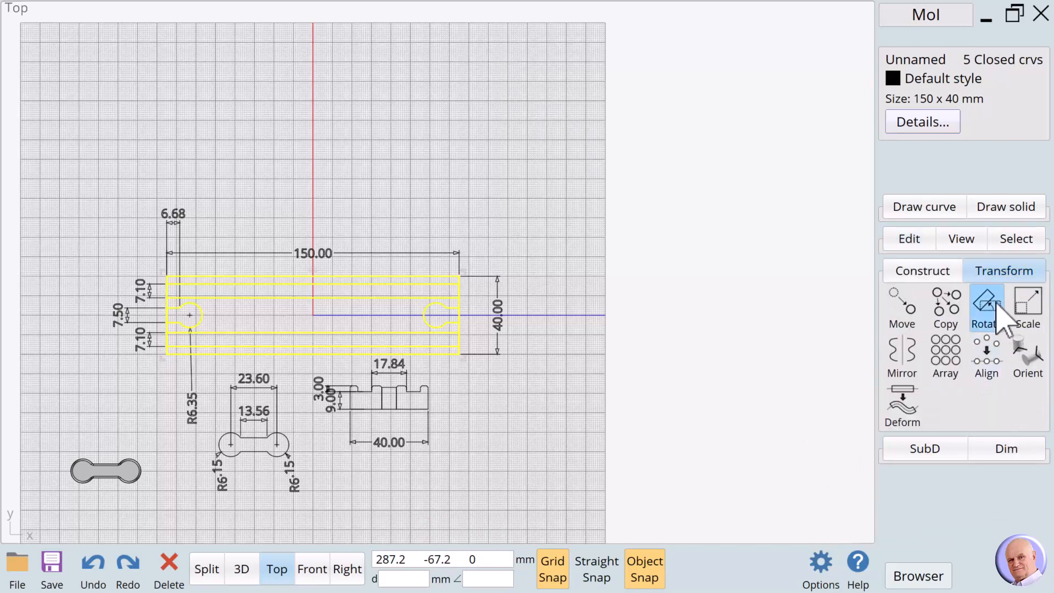
{"action": "left_click", "coordinate": [312, 315]}
{"action": "left_click", "coordinate": [541, 316]}
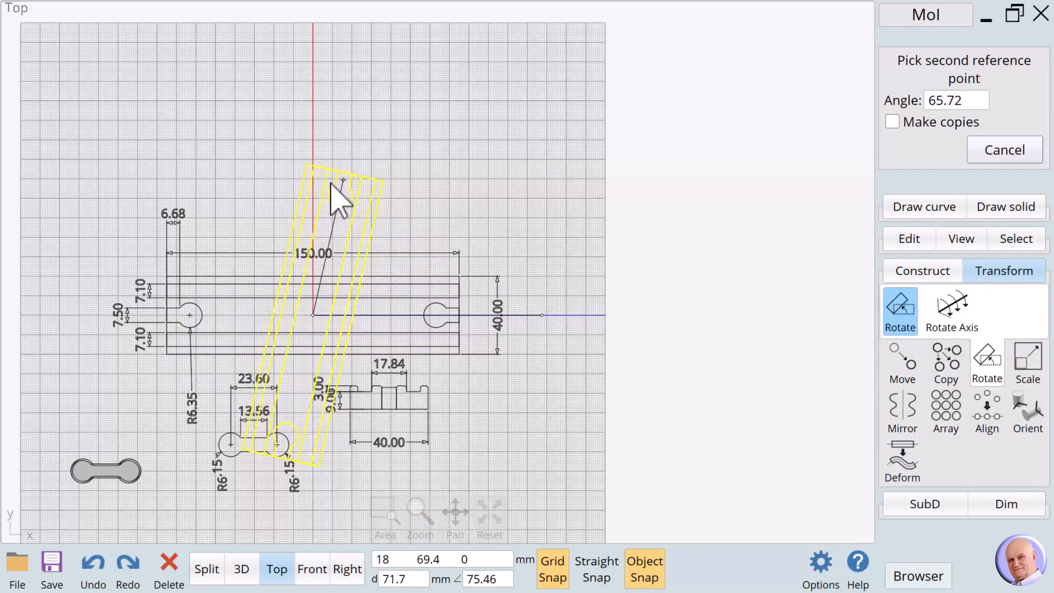
{"action": "left_click", "coordinate": [312, 186]}
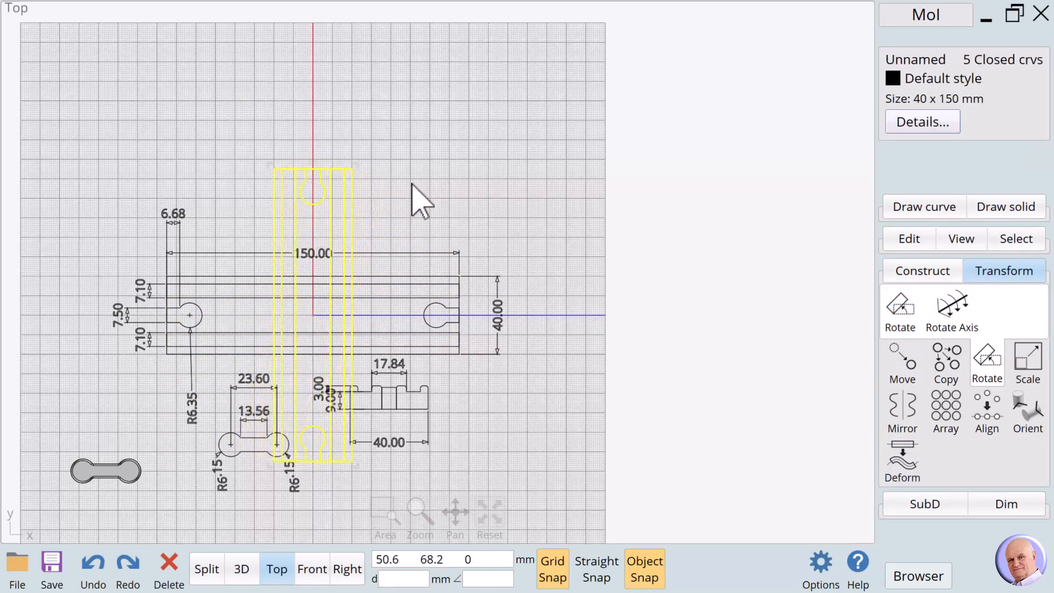
{"action": "left_click", "coordinate": [415, 185]}
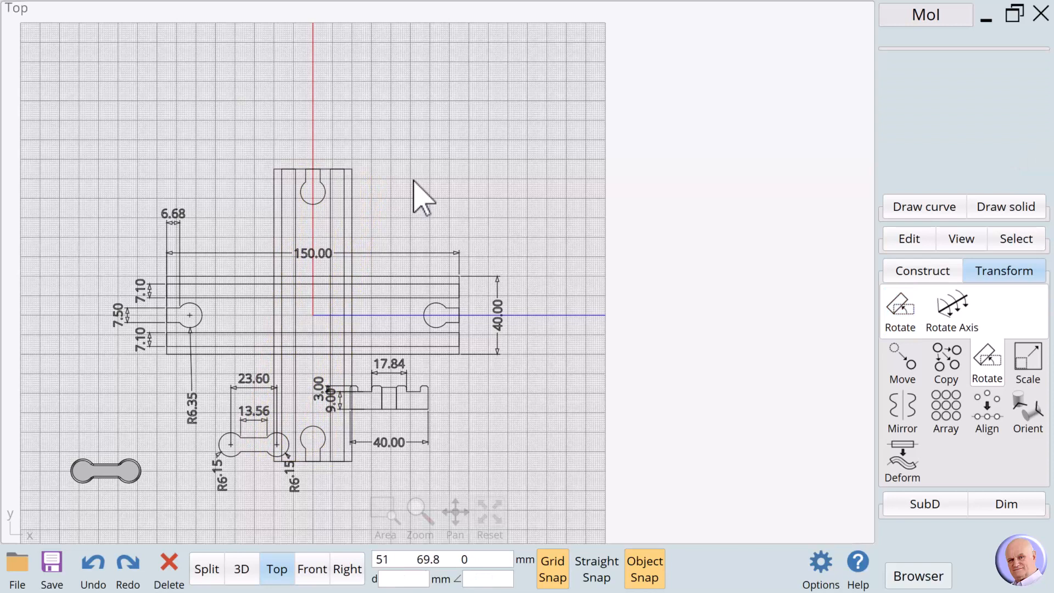
- Select the four groove rectangles and four end socket curves and align them as a group by their top to about 20 mm above the ground plane
{"action": "left_click", "coordinate": [333, 368]}
{"action": "left_click", "coordinate": [289, 379]}
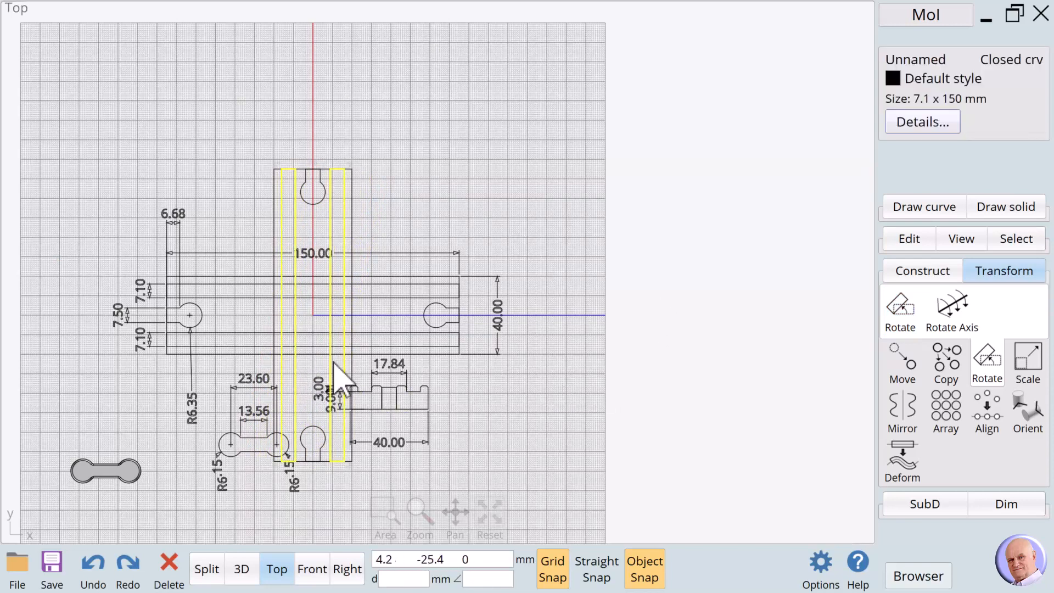
{"action": "left_click", "coordinate": [367, 340]}
{"action": "left_click", "coordinate": [366, 292]}
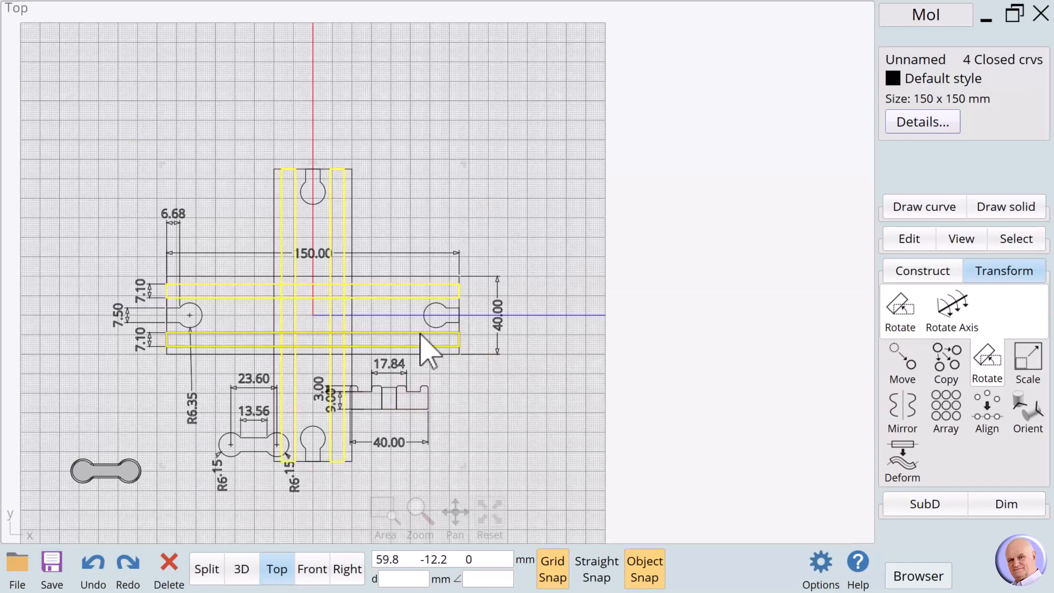
{"action": "left_click", "coordinate": [187, 326]}
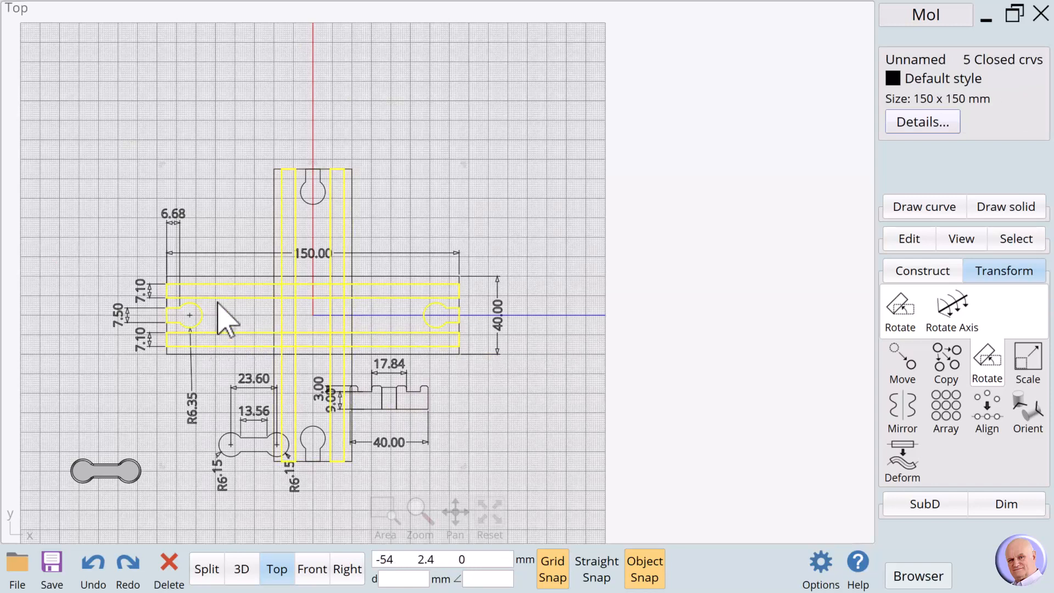
{"action": "left_click", "coordinate": [314, 204]}
{"action": "left_click", "coordinate": [319, 428]}
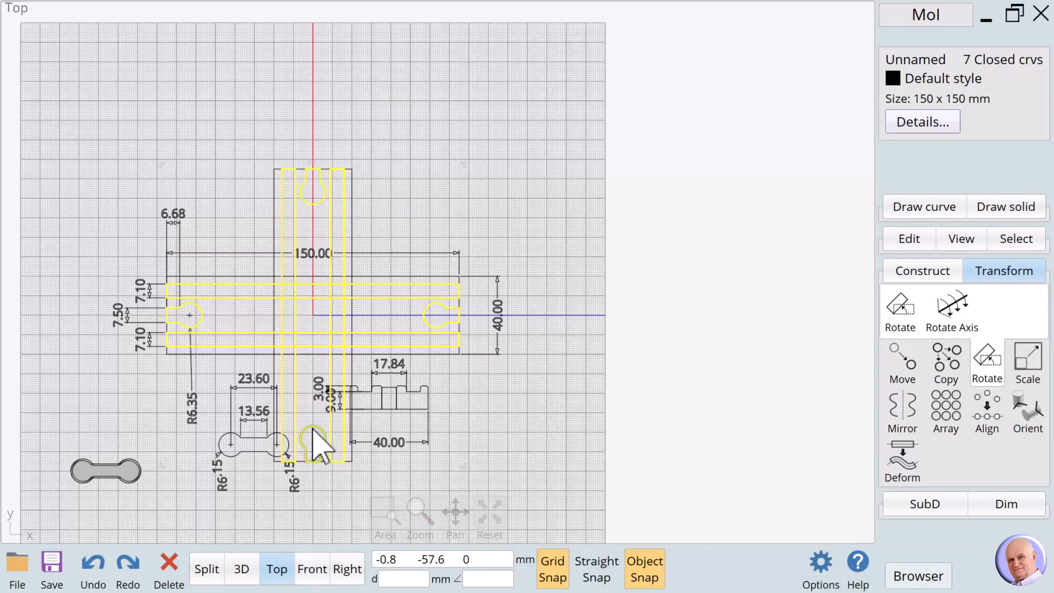
{"action": "left_click", "coordinate": [316, 439]}
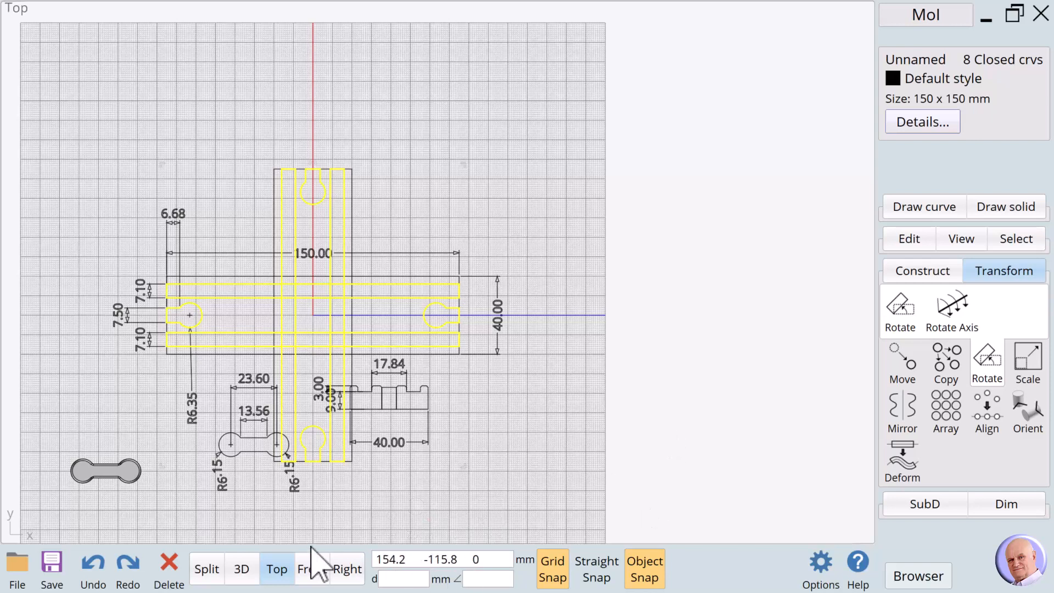
{"action": "left_click", "coordinate": [313, 569]}
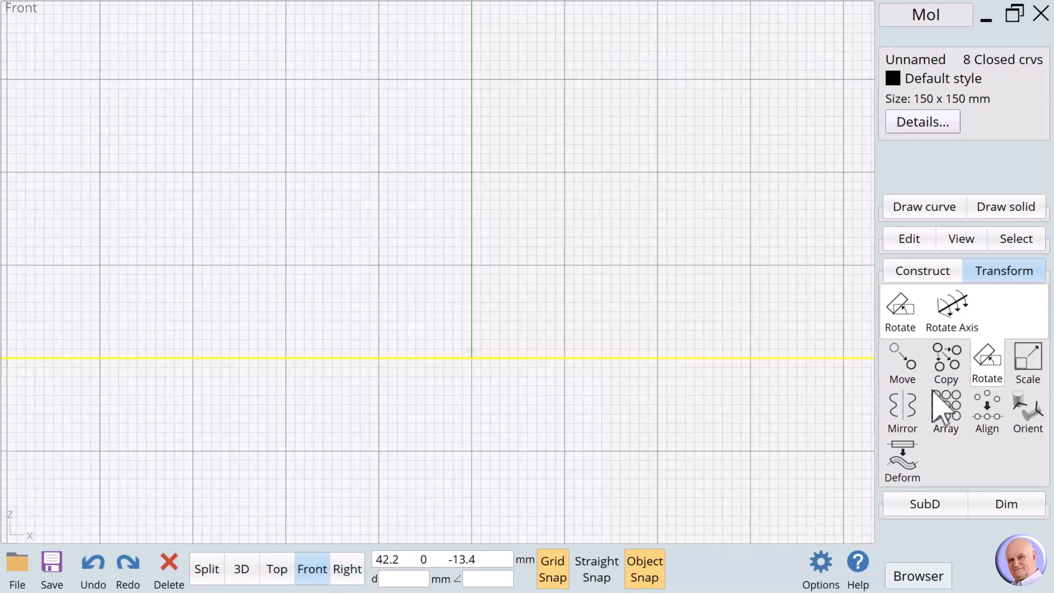
{"action": "left_click", "coordinate": [987, 418]}
{"action": "left_click", "coordinate": [977, 99]}
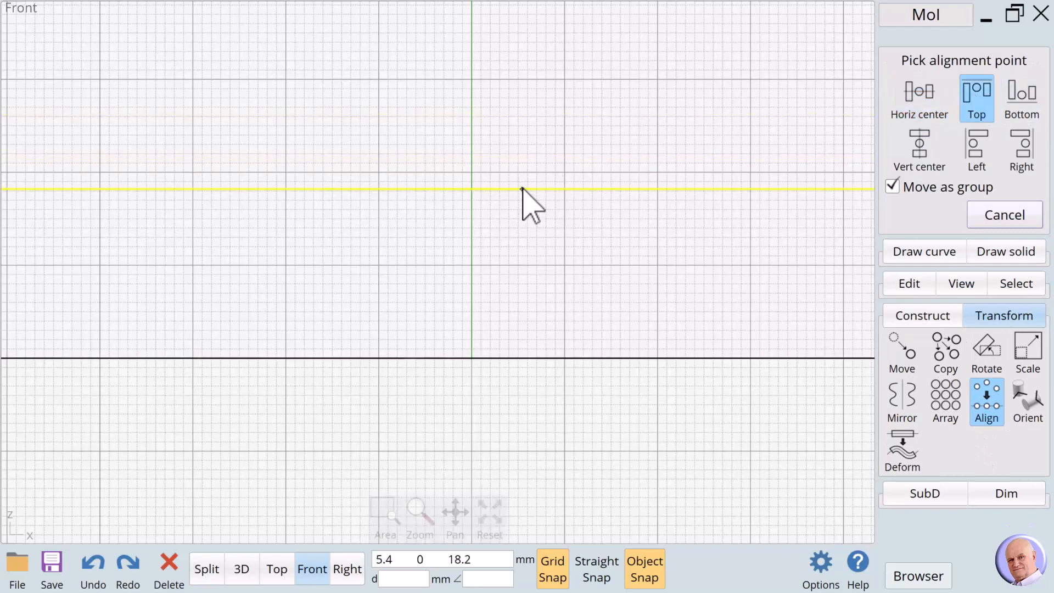
{"action": "left_click", "coordinate": [522, 172]}
{"action": "scroll", "coordinate": [432, 278], "scroll_direction": "down", "scroll_amount": 1}
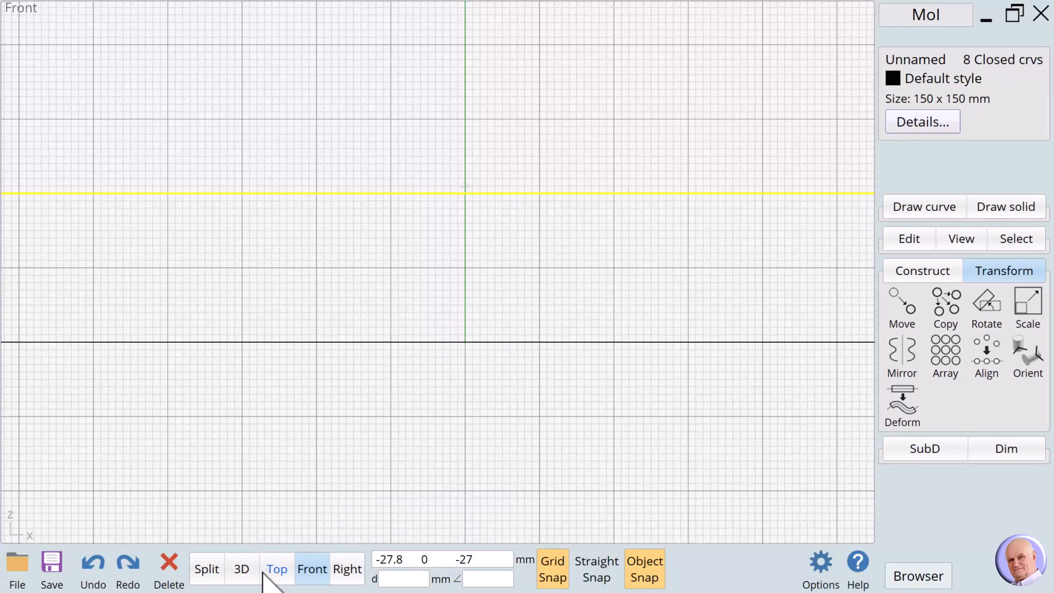
- Extrude the two crossing outer track rectangles 12 mm with capped ends, and clear the selection
{"action": "left_click", "coordinate": [282, 578]}
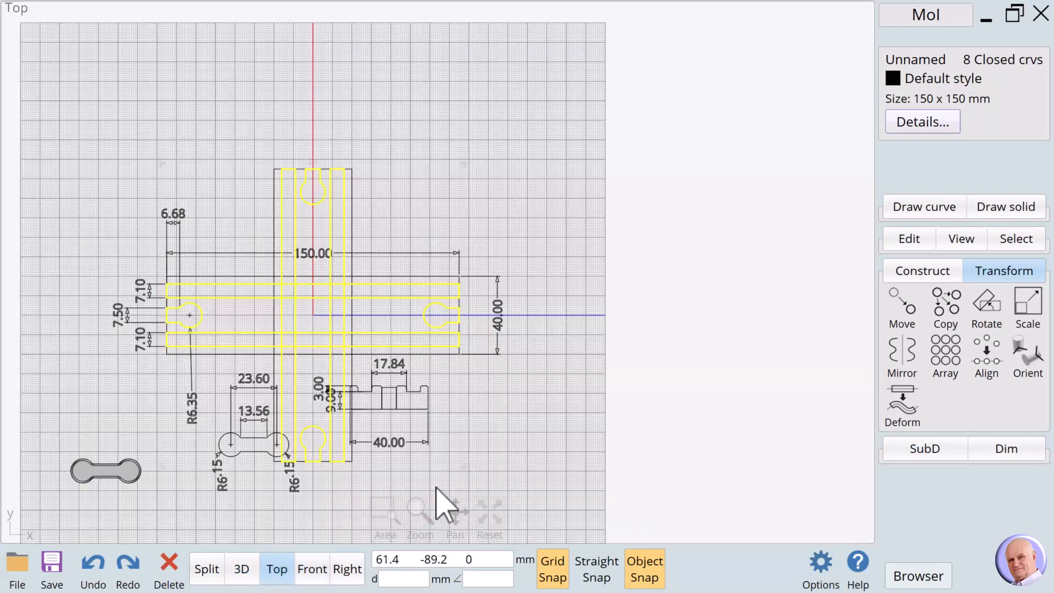
{"action": "left_click", "coordinate": [443, 355]}
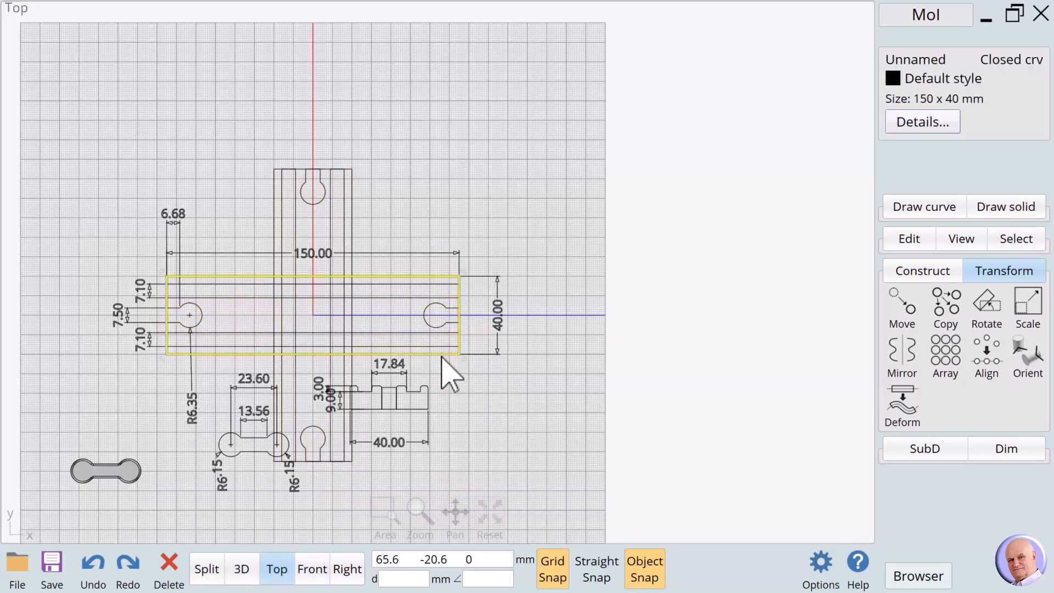
{"action": "left_click", "coordinate": [352, 463]}
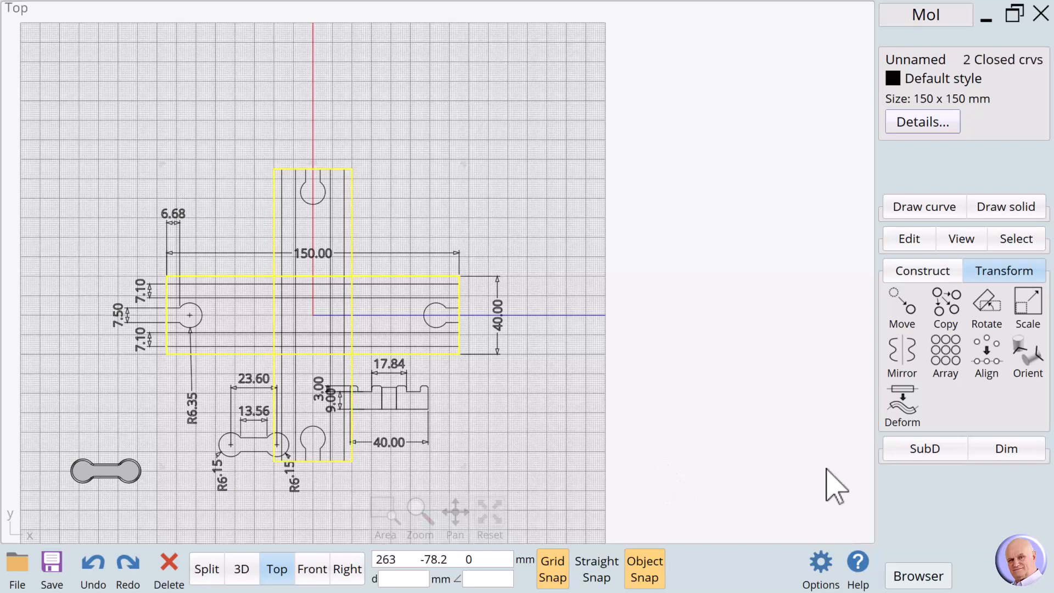
{"action": "left_click", "coordinate": [900, 270]}
{"action": "left_click", "coordinate": [900, 356]}
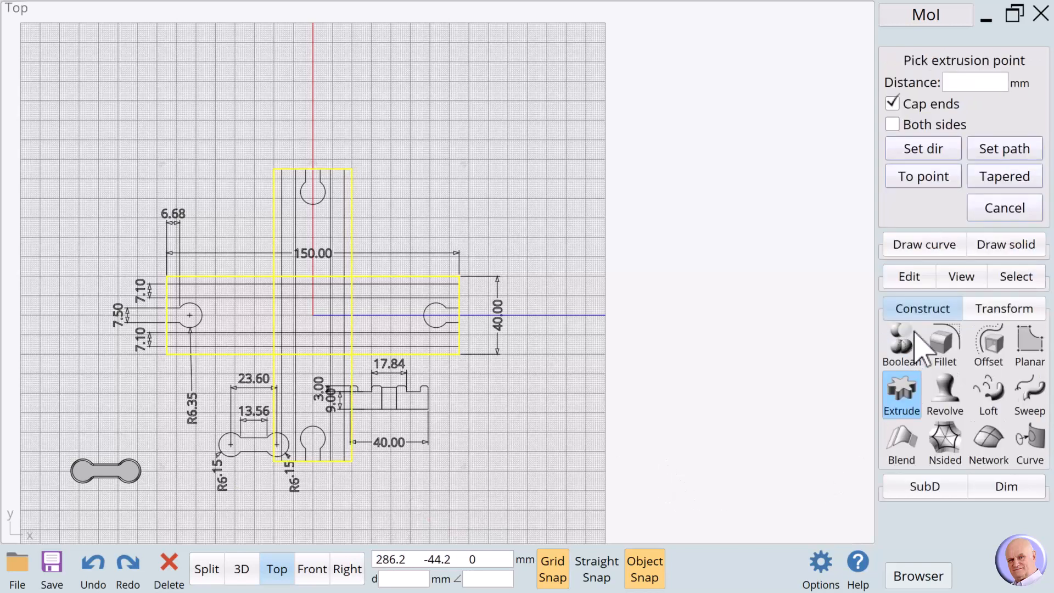
{"action": "left_click", "coordinate": [971, 83]}
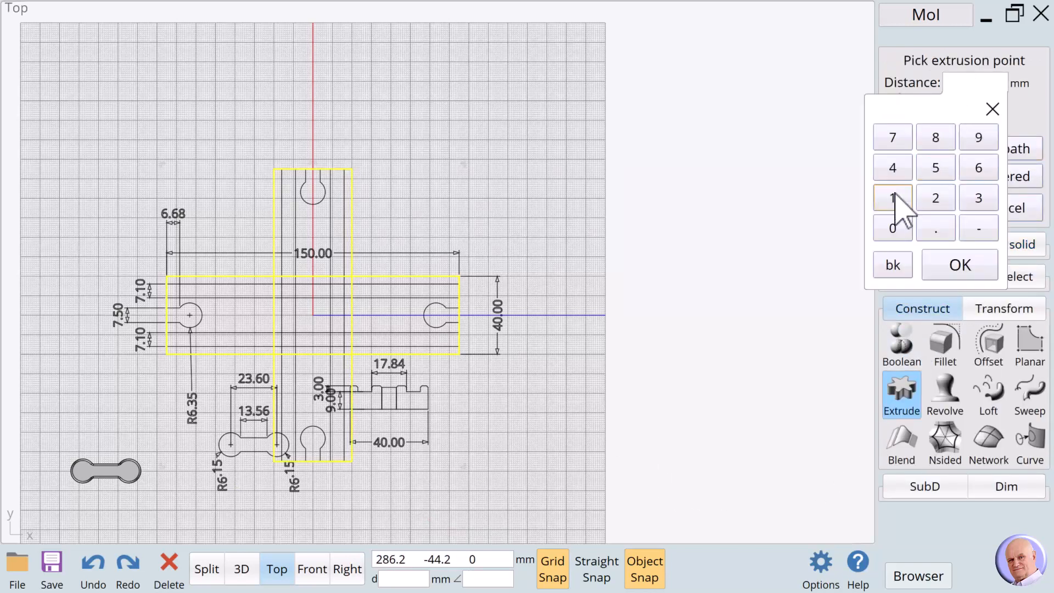
{"action": "left_click", "coordinate": [892, 197]}
{"action": "left_click", "coordinate": [937, 198]}
{"action": "left_click", "coordinate": [958, 264]}
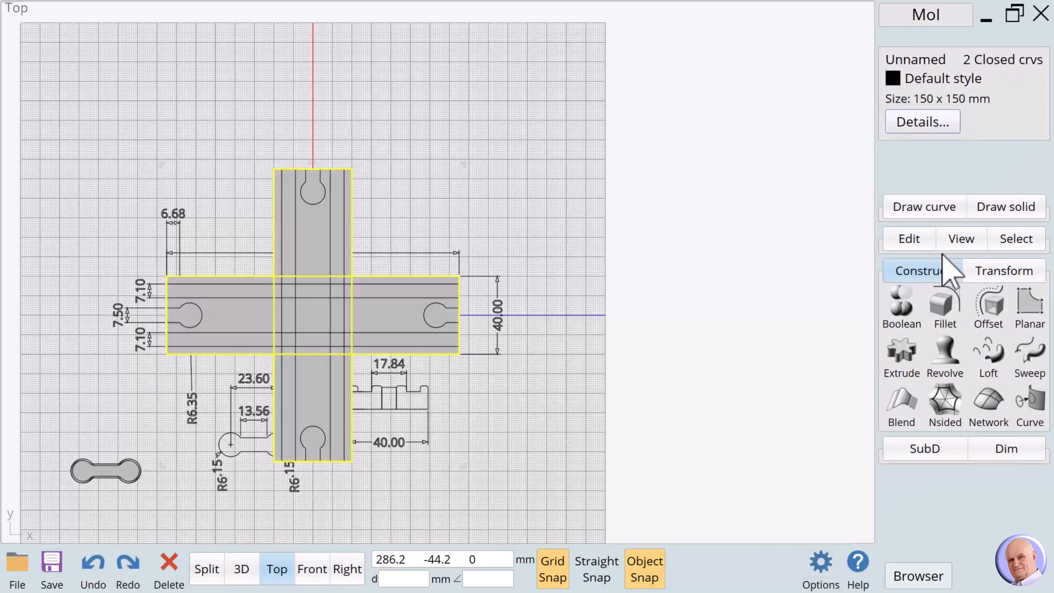
{"action": "left_click", "coordinate": [539, 422]}
- Boolean-union the two crossing track bars into one cross-shaped solid
{"action": "left_click", "coordinate": [400, 329]}
{"action": "left_click", "coordinate": [320, 394]}
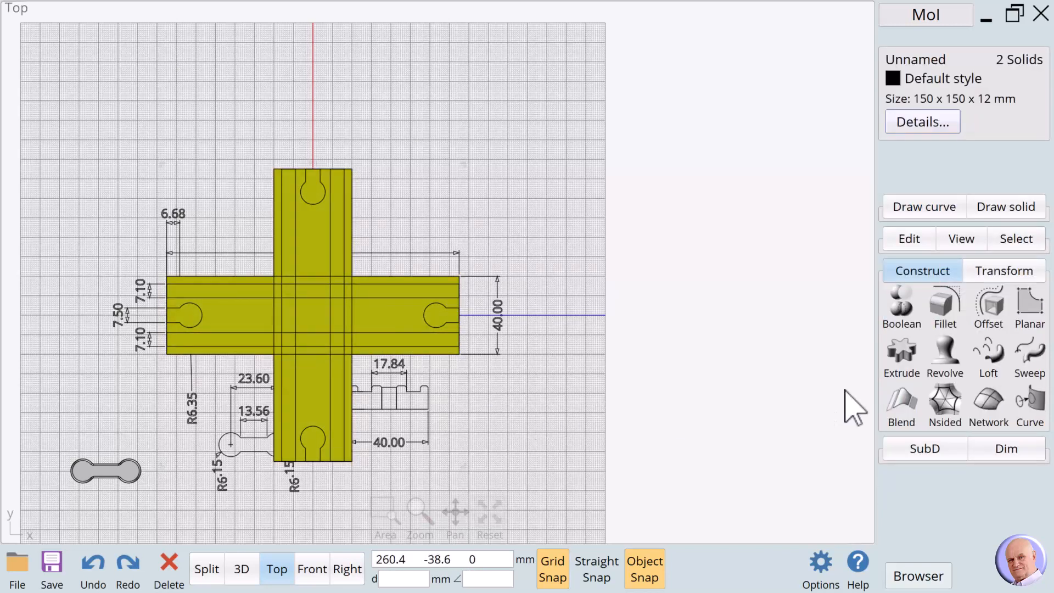
{"action": "left_click", "coordinate": [901, 303]}
{"action": "left_click", "coordinate": [937, 305]}
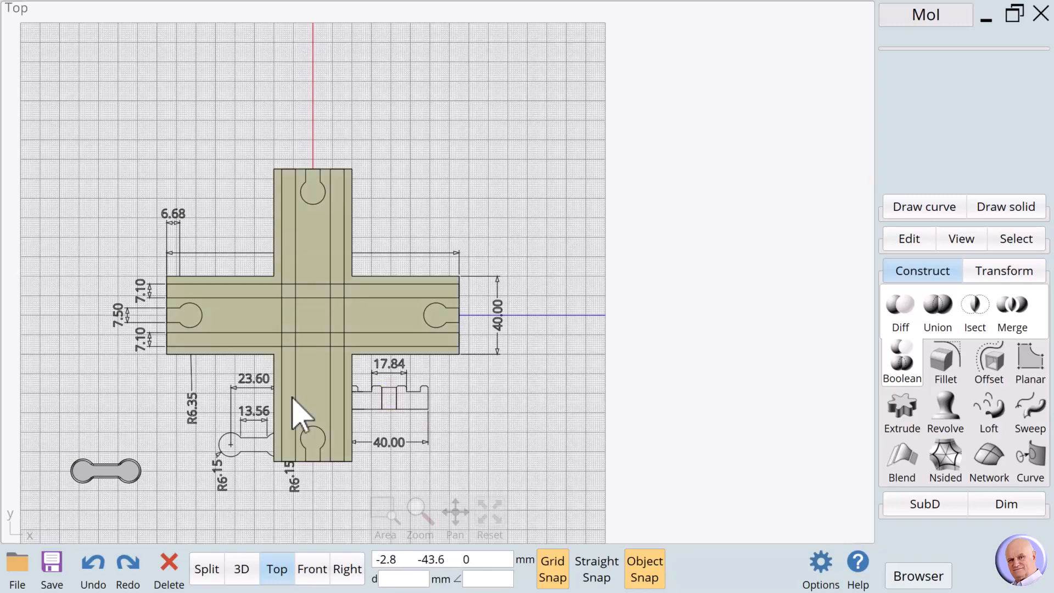
- Cut the four end socket curves out of the cross-shaped solid with a Boolean difference
{"action": "left_click", "coordinate": [313, 388]}
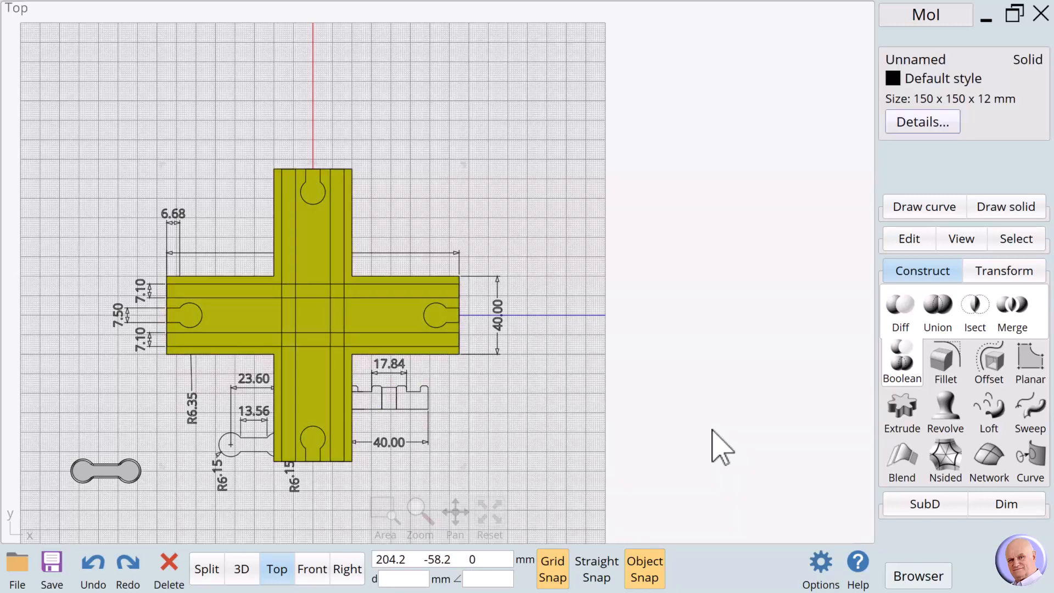
{"action": "left_click", "coordinate": [906, 309]}
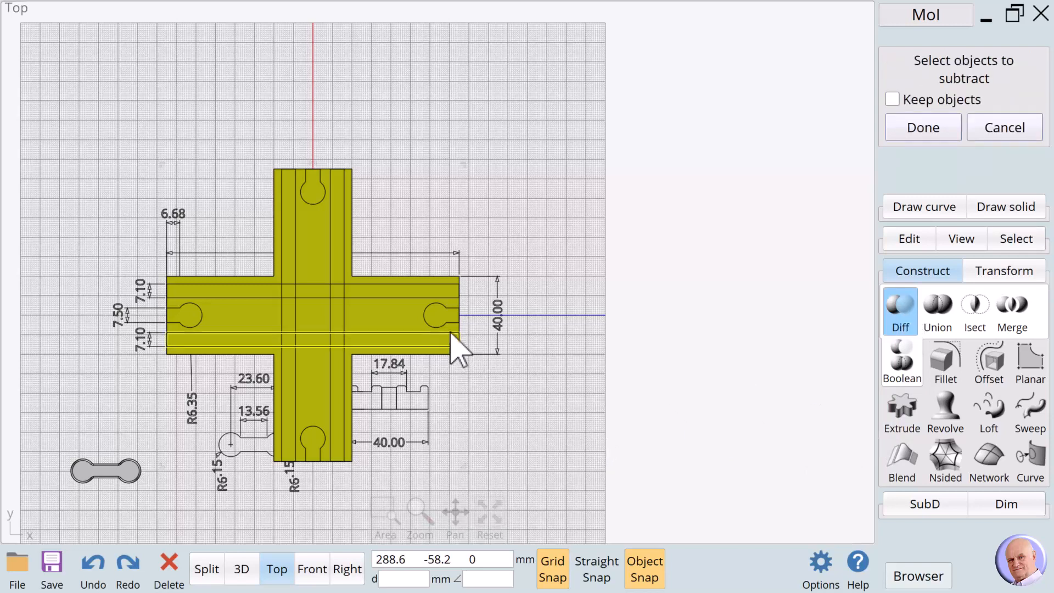
{"action": "left_click", "coordinate": [321, 436]}
{"action": "left_click", "coordinate": [193, 328]}
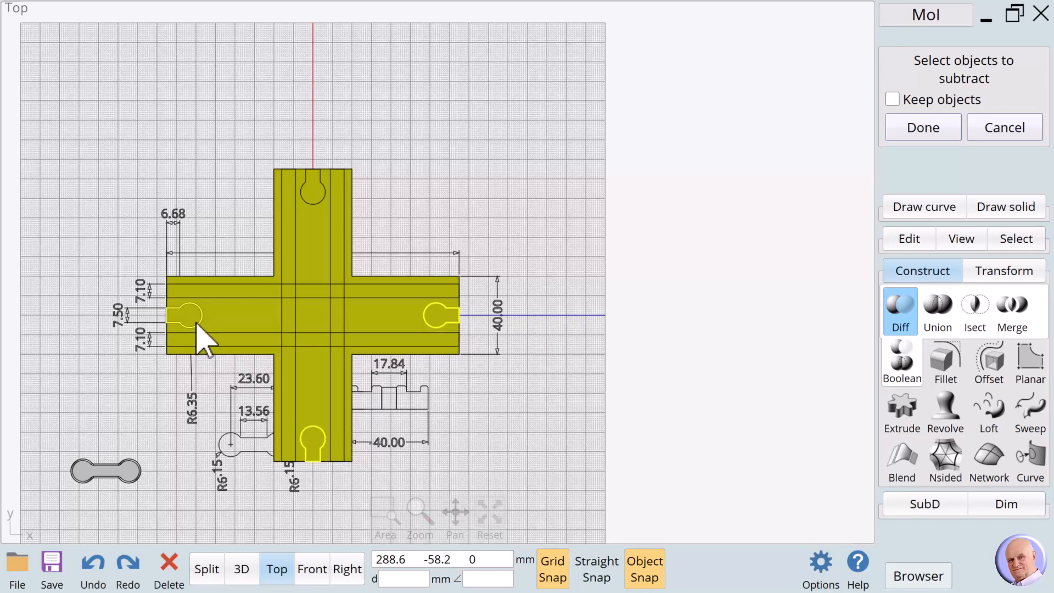
{"action": "left_click", "coordinate": [313, 203]}
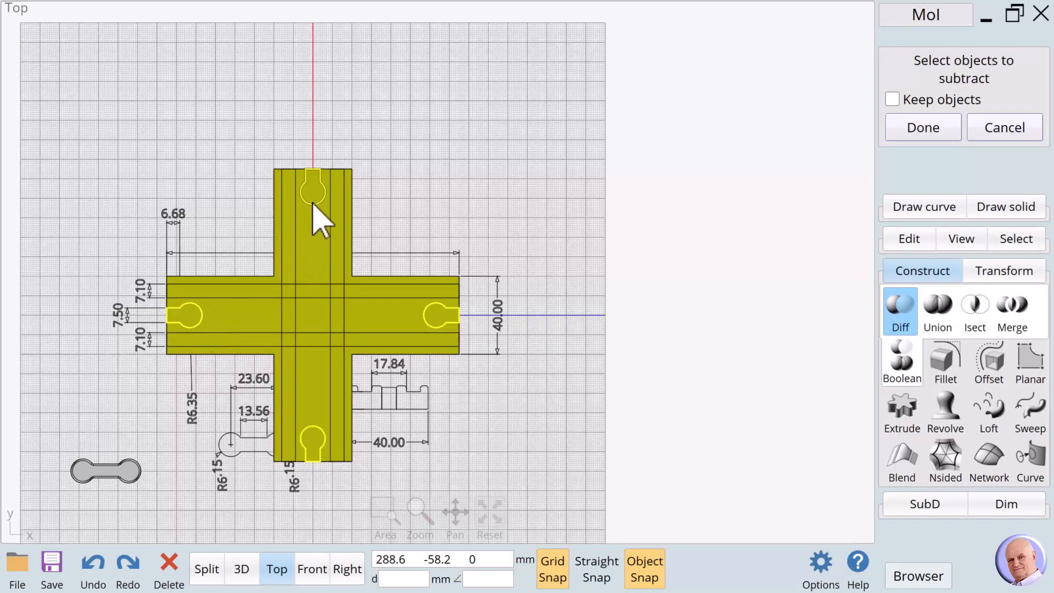
{"action": "left_click", "coordinate": [923, 129]}
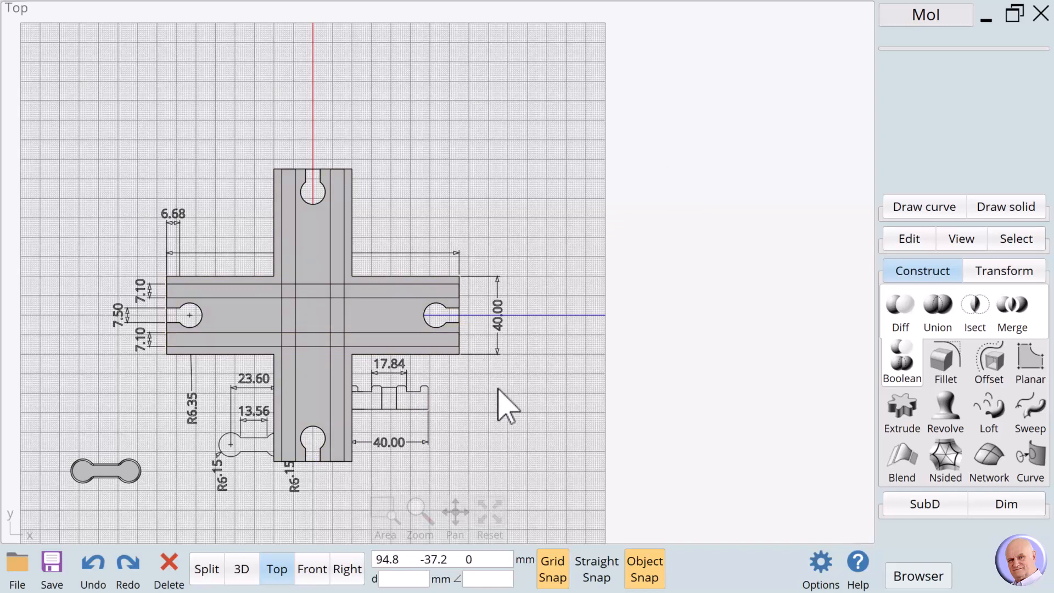
- Select the four groove rectangles and align them as a group, by horizontal center, to the top face of the cross-shaped solid
{"action": "left_click", "coordinate": [344, 360]}
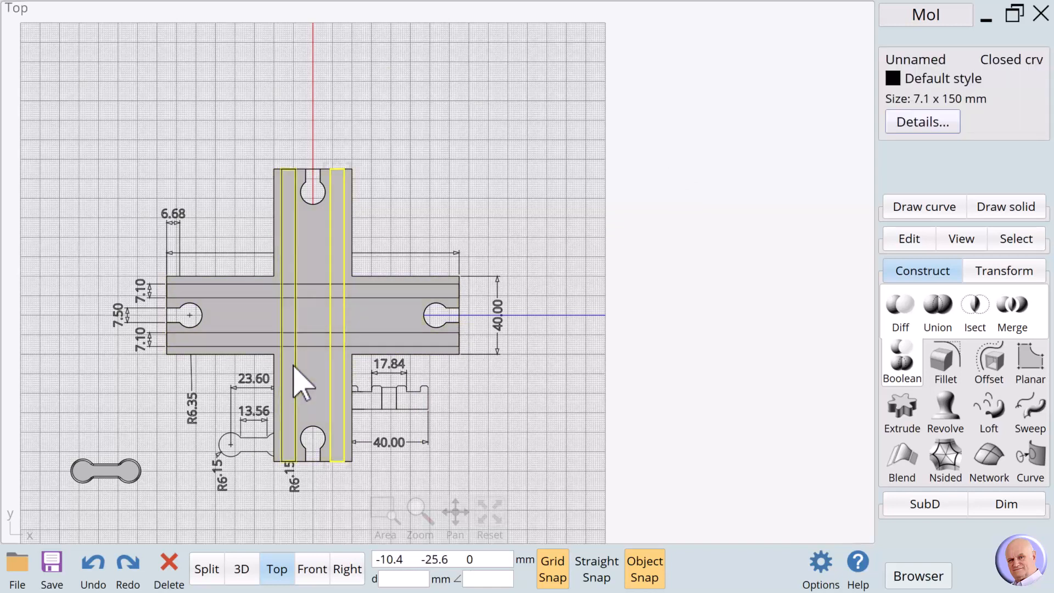
{"action": "left_click", "coordinate": [295, 360]}
{"action": "left_click", "coordinate": [310, 333]}
{"action": "left_click", "coordinate": [318, 296]}
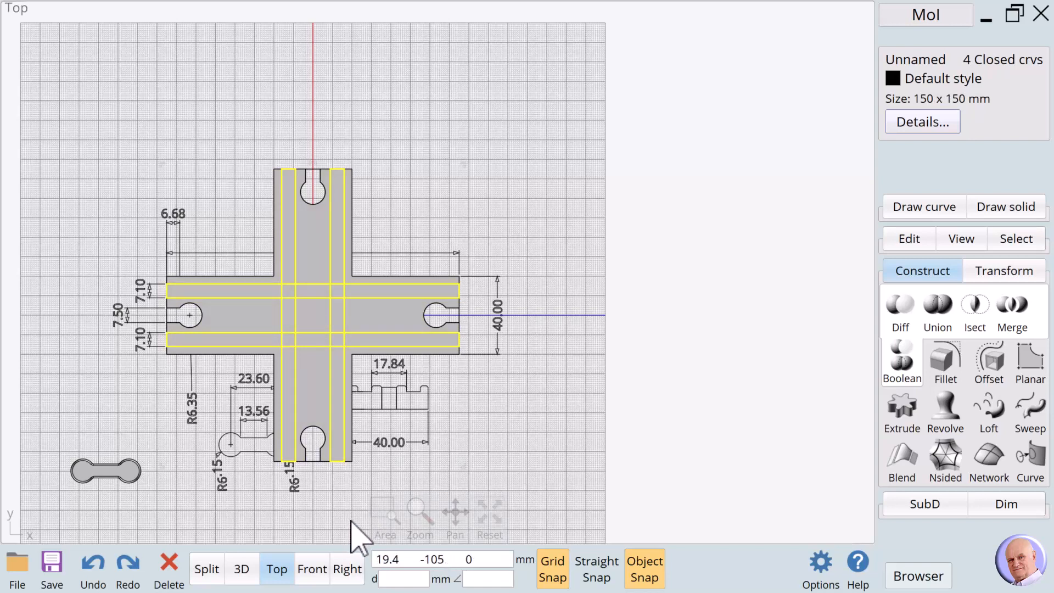
{"action": "left_click", "coordinate": [313, 570]}
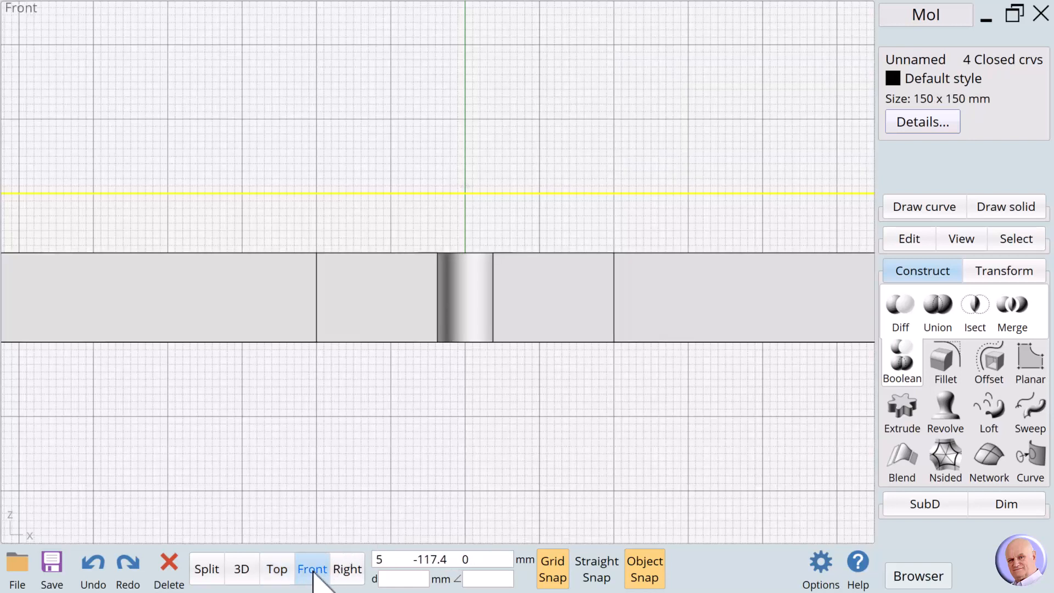
{"action": "left_click", "coordinate": [1005, 271]}
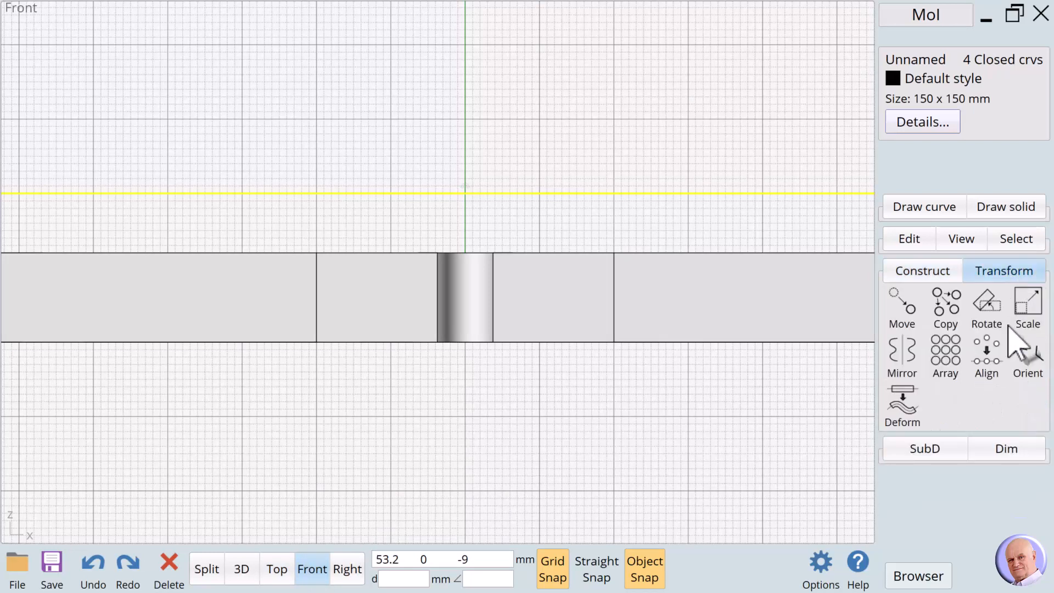
{"action": "left_click", "coordinate": [991, 356]}
{"action": "left_click", "coordinate": [917, 94]}
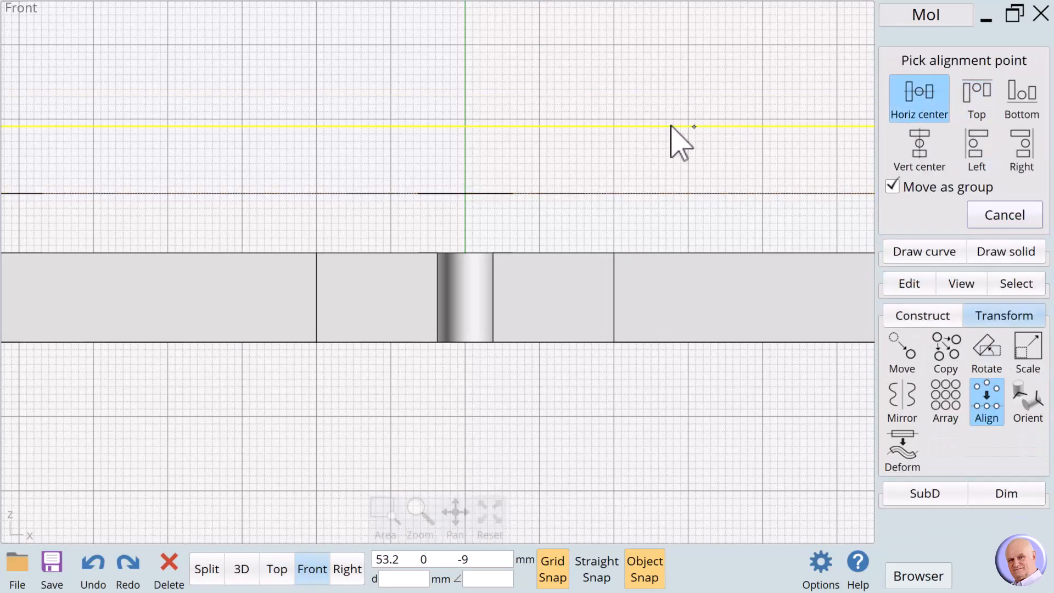
{"action": "left_click", "coordinate": [588, 254]}
{"action": "scroll", "coordinate": [353, 404], "scroll_direction": "down", "scroll_amount": 3}
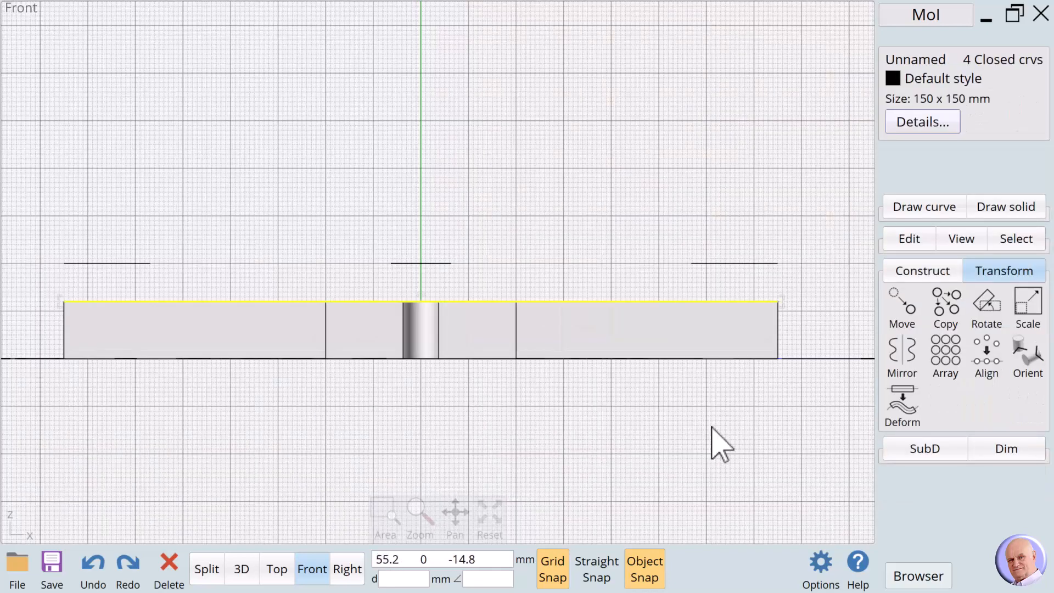
- Extrude the four groove rectangles 3 mm to both sides with capped ends, and clear the selection
{"action": "left_click", "coordinate": [914, 270]}
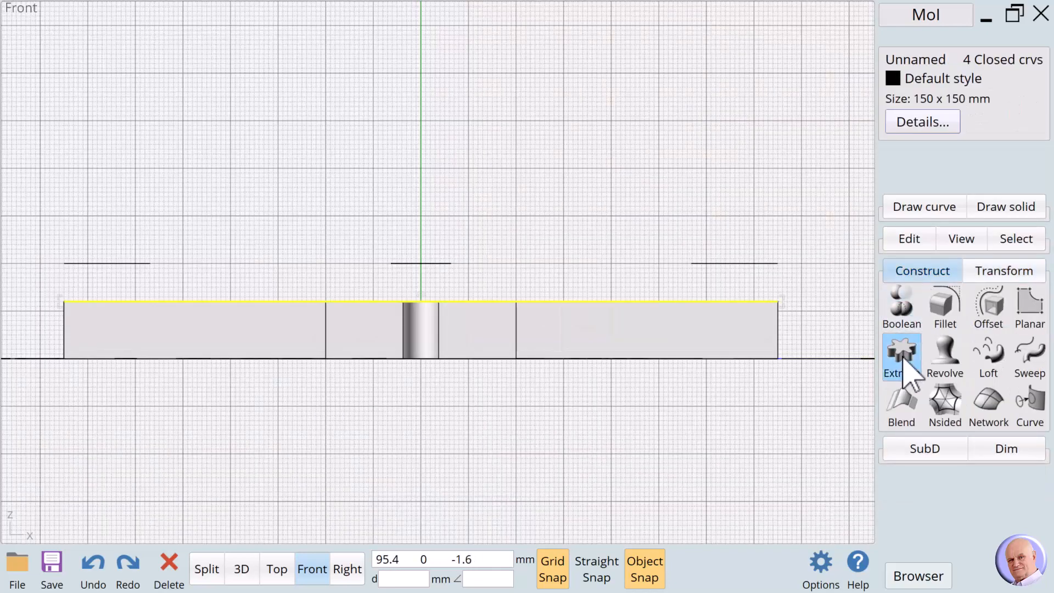
{"action": "left_click", "coordinate": [901, 354]}
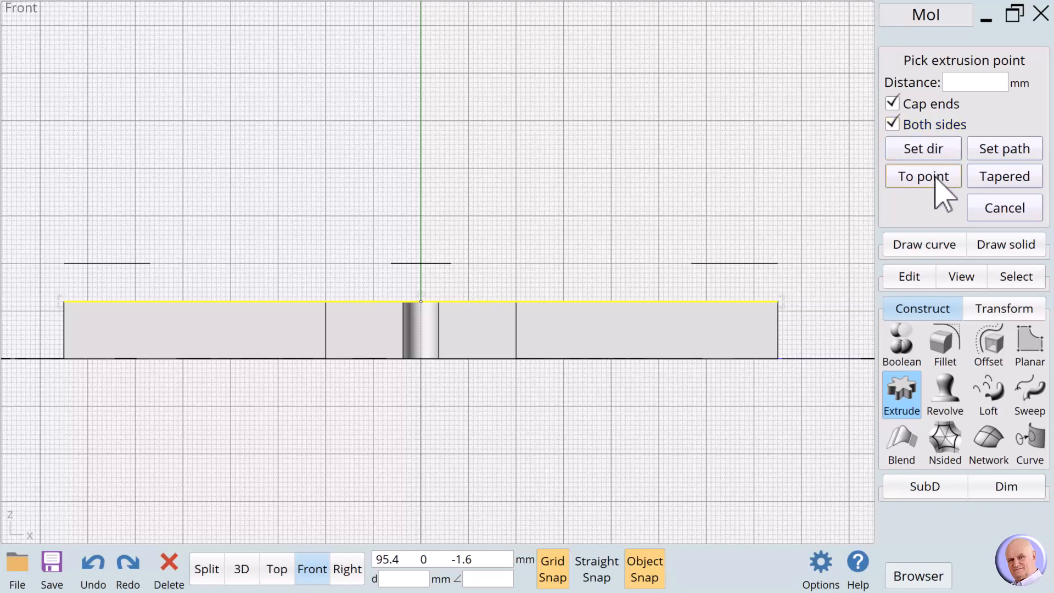
{"action": "left_click", "coordinate": [970, 79]}
{"action": "left_click", "coordinate": [978, 198]}
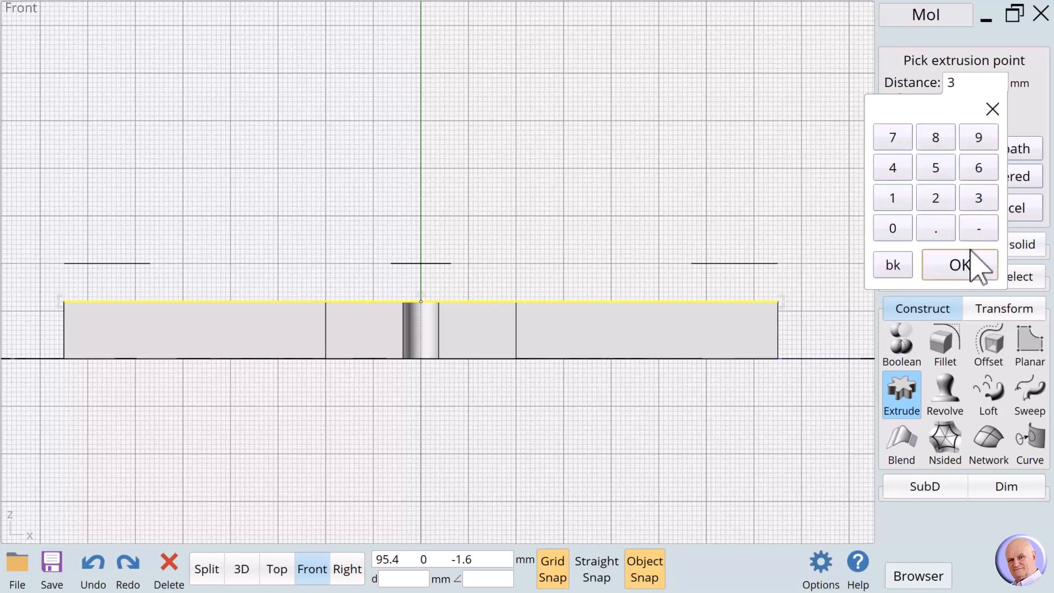
{"action": "left_click", "coordinate": [960, 265]}
{"action": "left_click", "coordinate": [571, 229]}
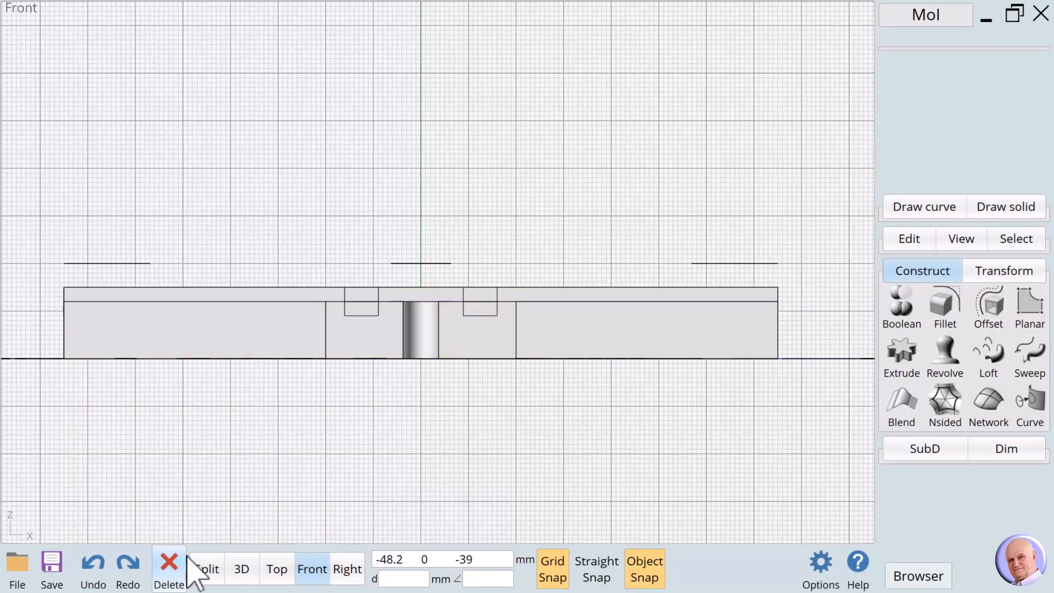
- Subtract the four extruded groove bars from the cross-shaped solid with a Boolean difference
{"action": "left_click", "coordinate": [241, 568]}
{"action": "scroll", "coordinate": [400, 353], "scroll_direction": "down", "scroll_amount": 5}
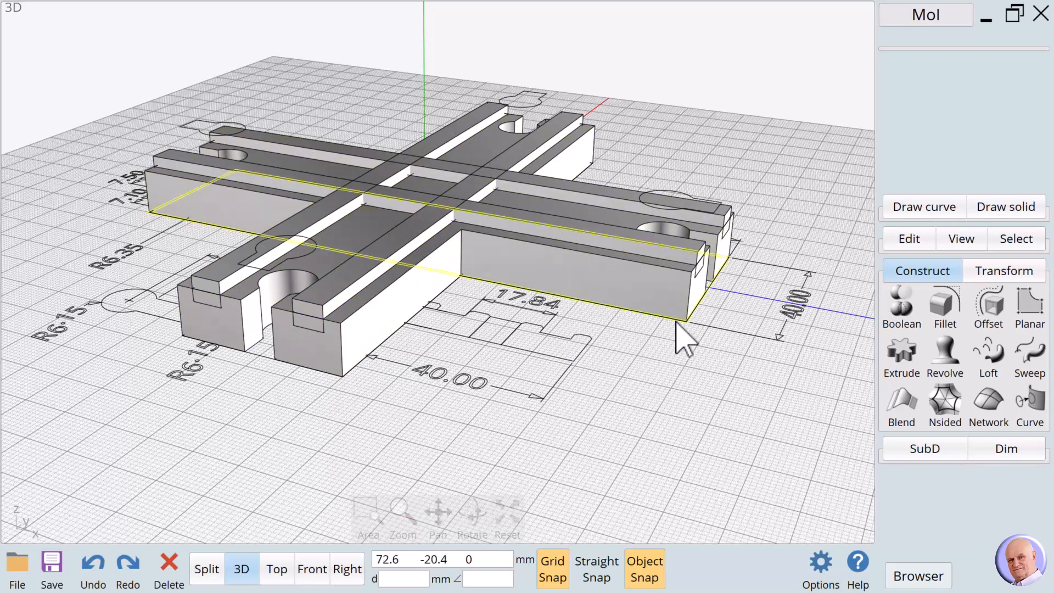
{"action": "left_click", "coordinate": [584, 295]}
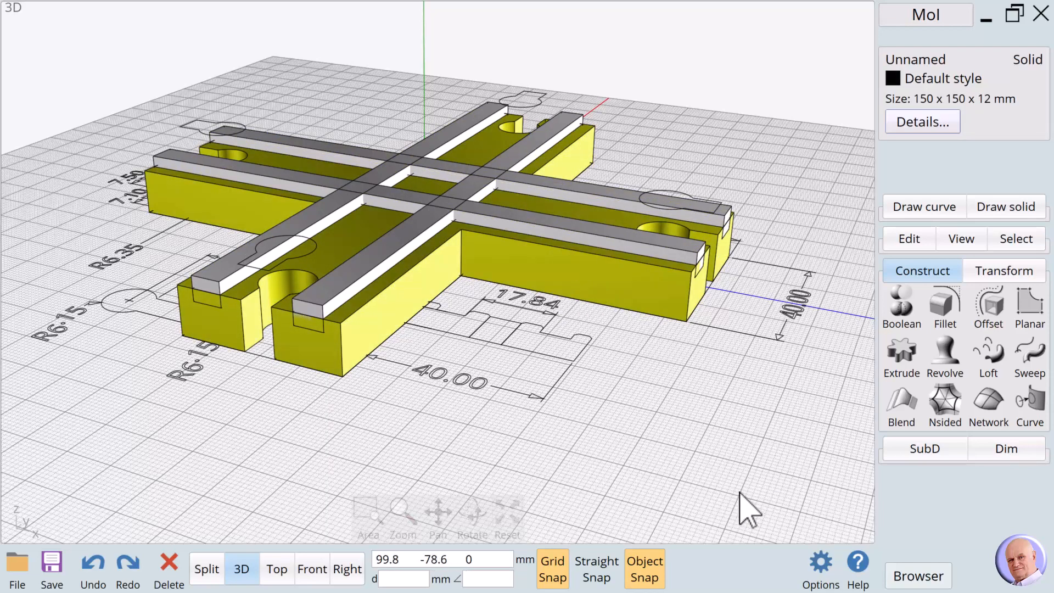
{"action": "left_click", "coordinate": [902, 305]}
{"action": "left_click", "coordinate": [900, 306]}
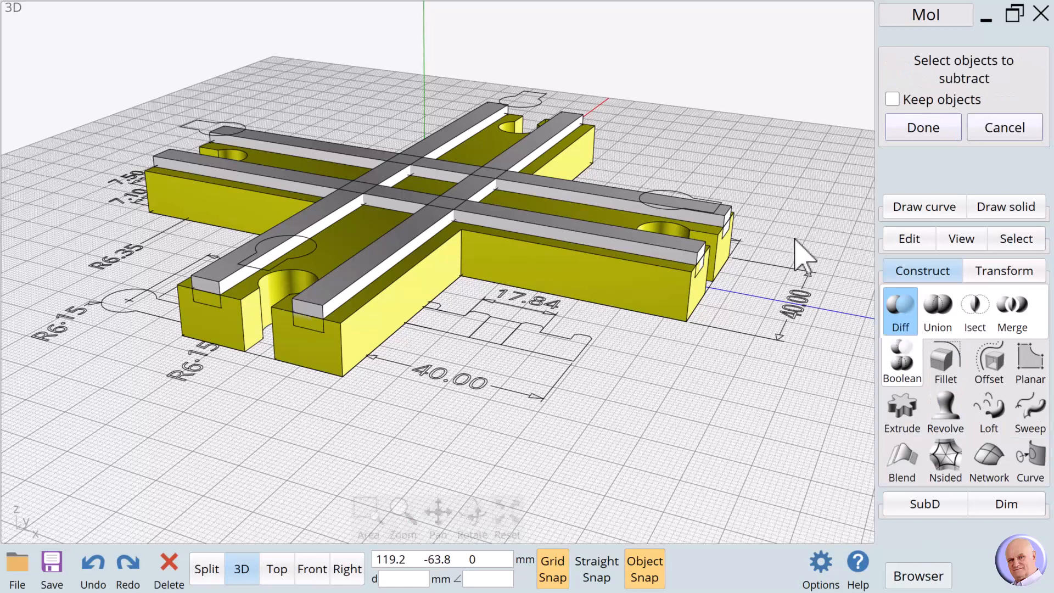
{"action": "left_click", "coordinate": [395, 265]}
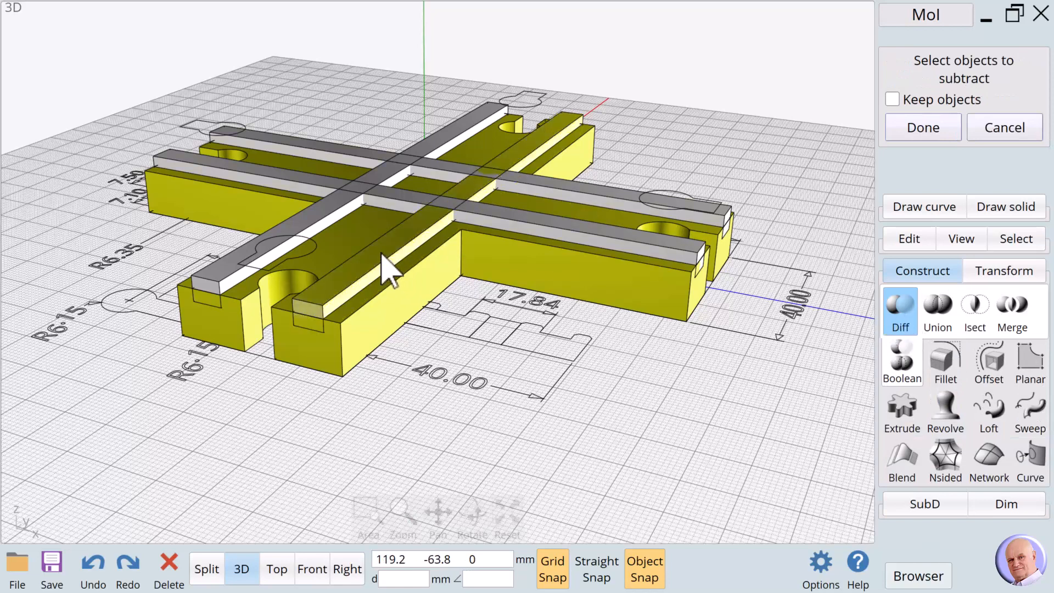
{"action": "left_click", "coordinate": [316, 215]}
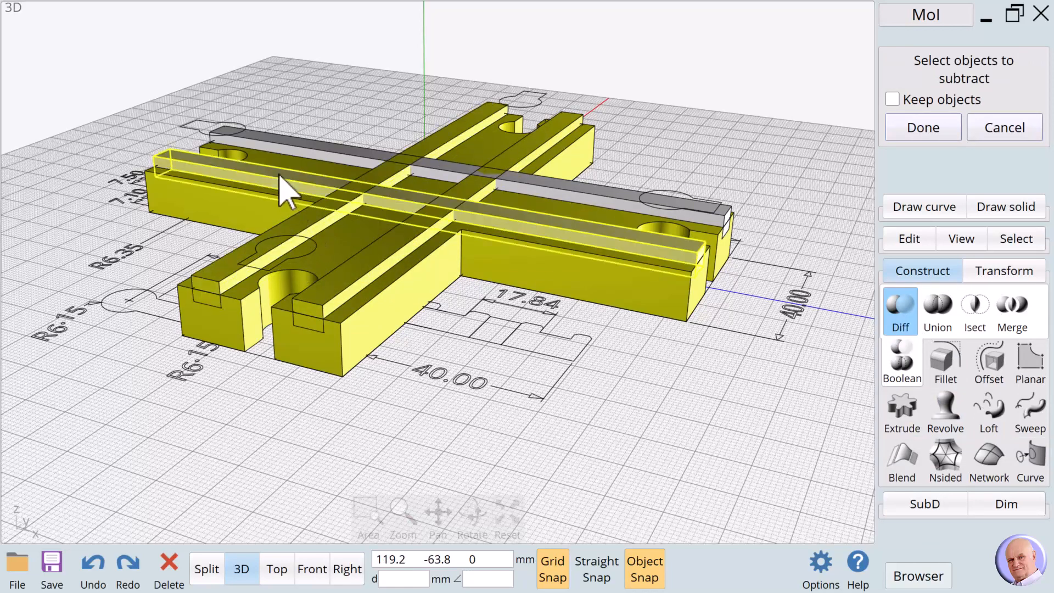
{"action": "left_click", "coordinate": [280, 177]}
{"action": "left_click", "coordinate": [318, 159]}
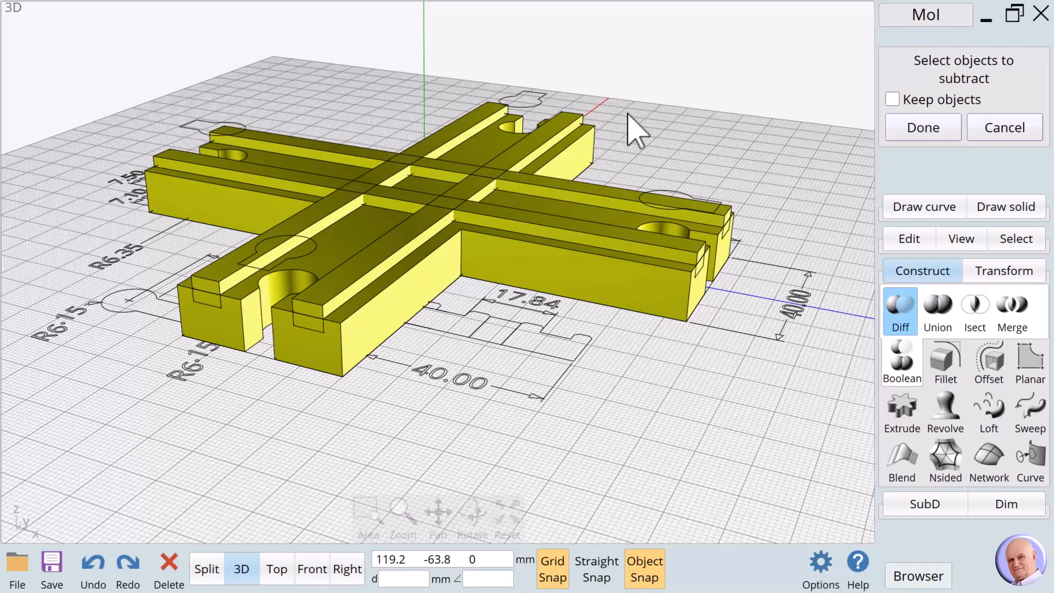
{"action": "left_click", "coordinate": [902, 130]}
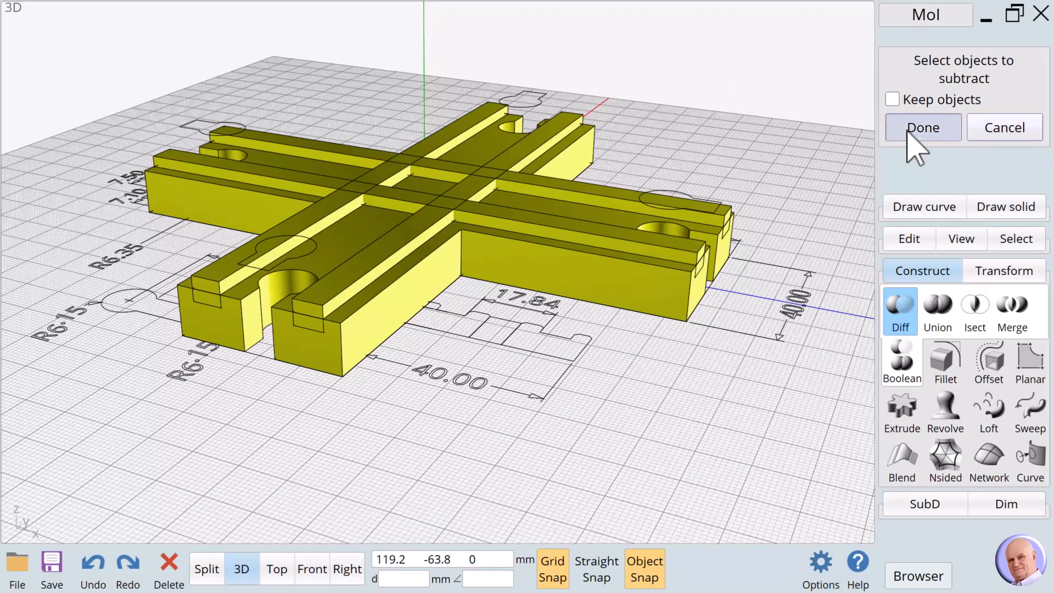
- Delete the four groove rectangle curves left on the top of the cross-shaped solid
{"action": "mouse_move", "coordinate": [471, 501]}
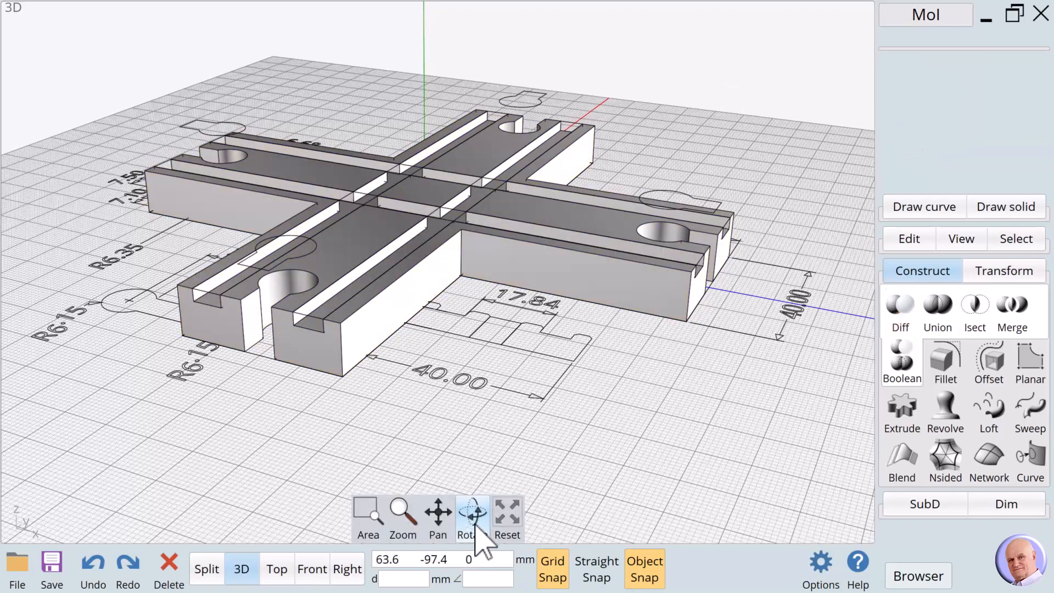
{"action": "left_click_drag", "start_coordinate": [471, 501], "coordinate": [472, 513]}
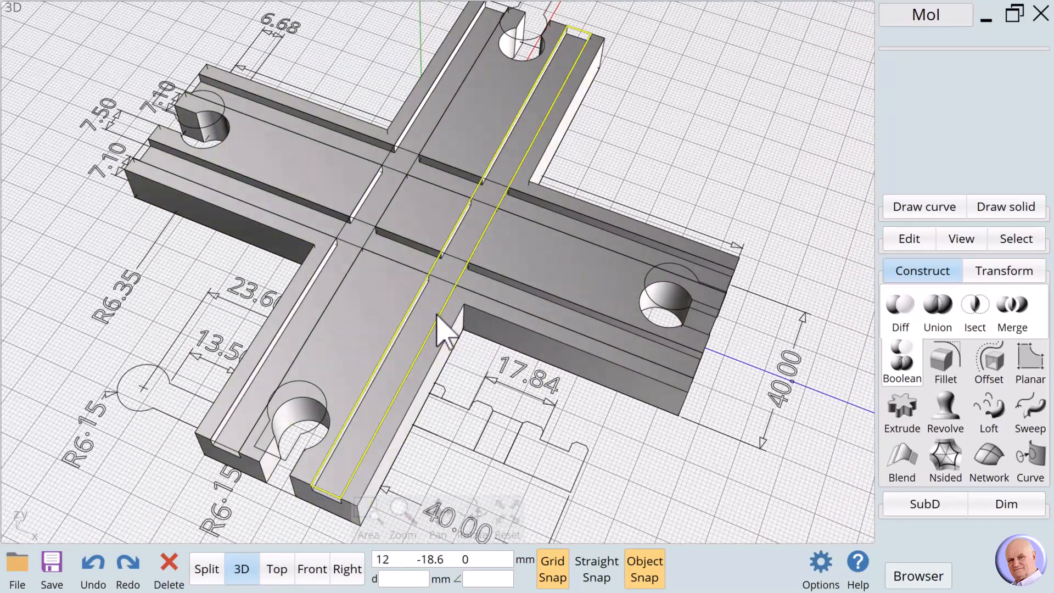
{"action": "left_click", "coordinate": [434, 279]}
{"action": "left_click", "coordinate": [354, 268]}
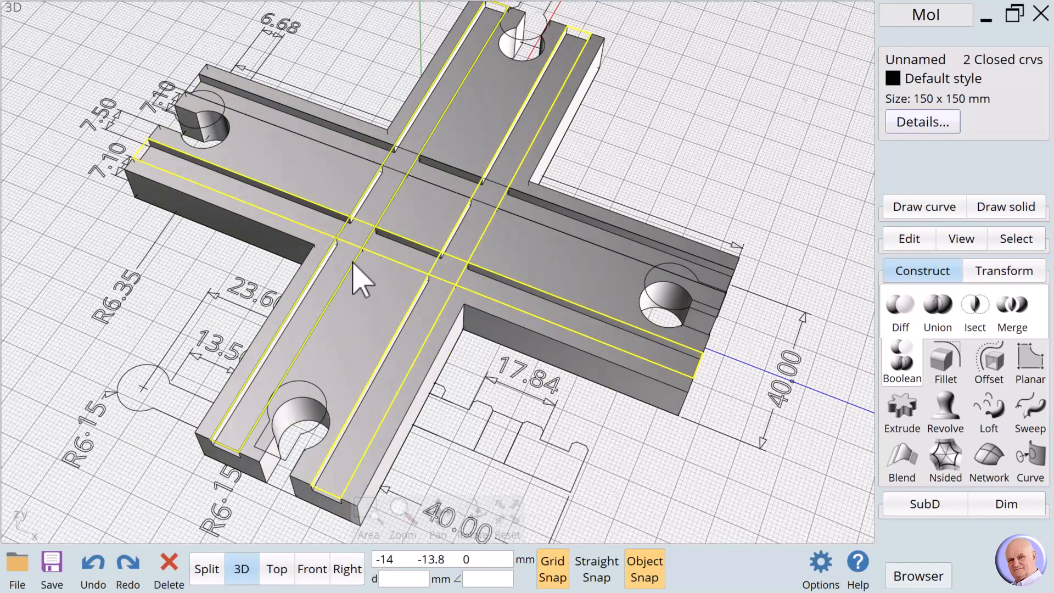
{"action": "left_click", "coordinate": [445, 191]}
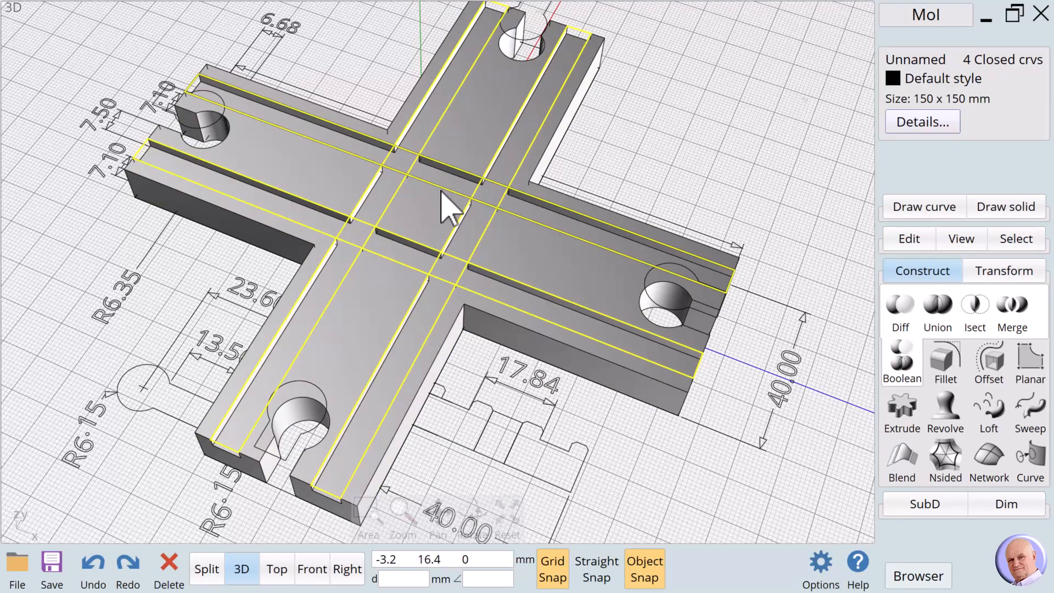
{"action": "key", "text": "Delete"}
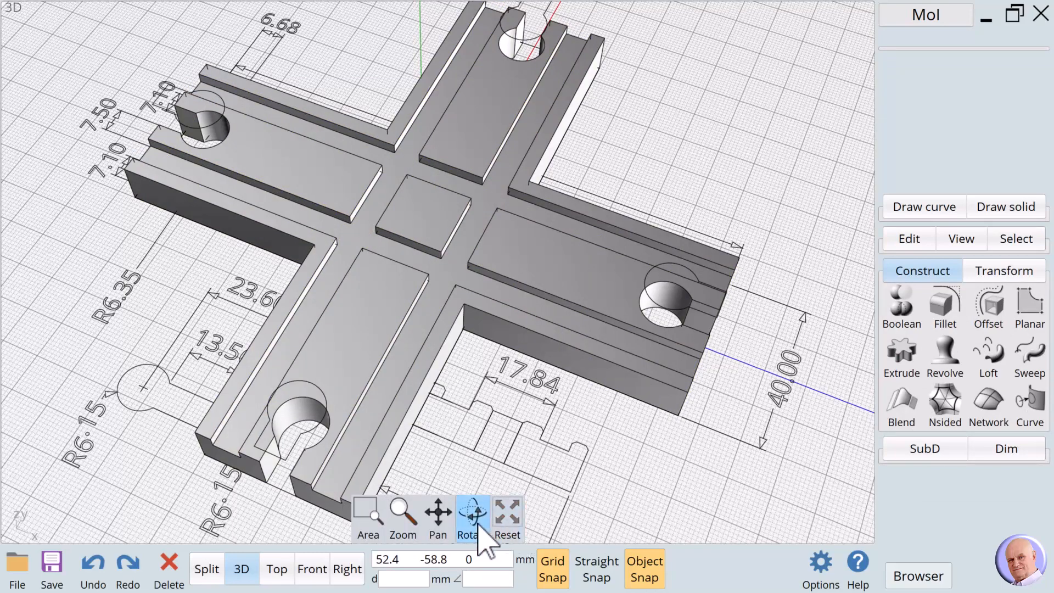
{"action": "left_click_drag", "start_coordinate": [477, 535], "coordinate": [470, 517]}
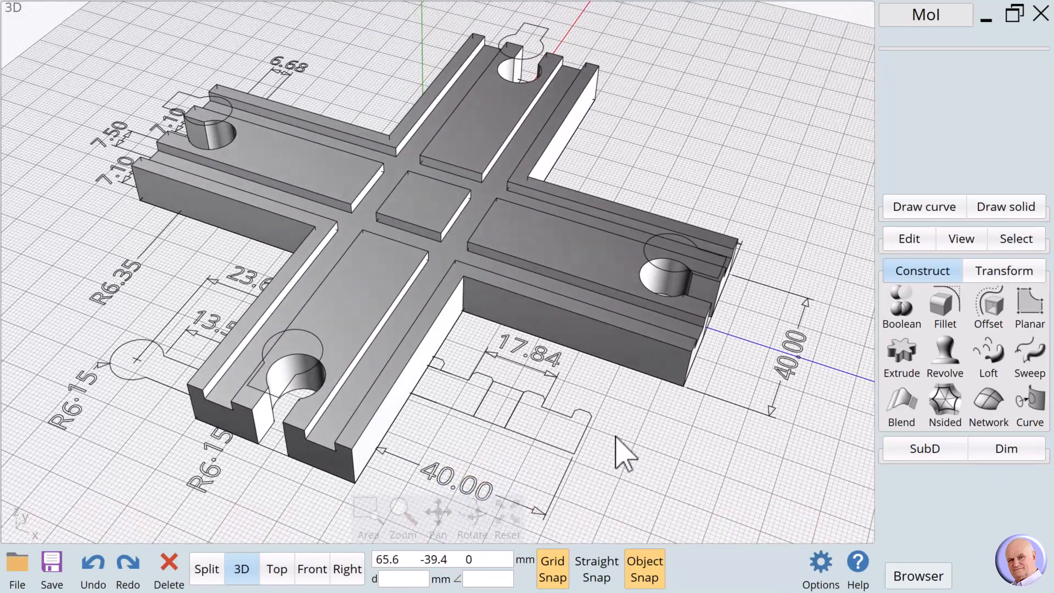
{"action": "left_click", "coordinate": [416, 277]}
{"action": "left_click", "coordinate": [414, 278]}
{"action": "left_click", "coordinate": [378, 242]}
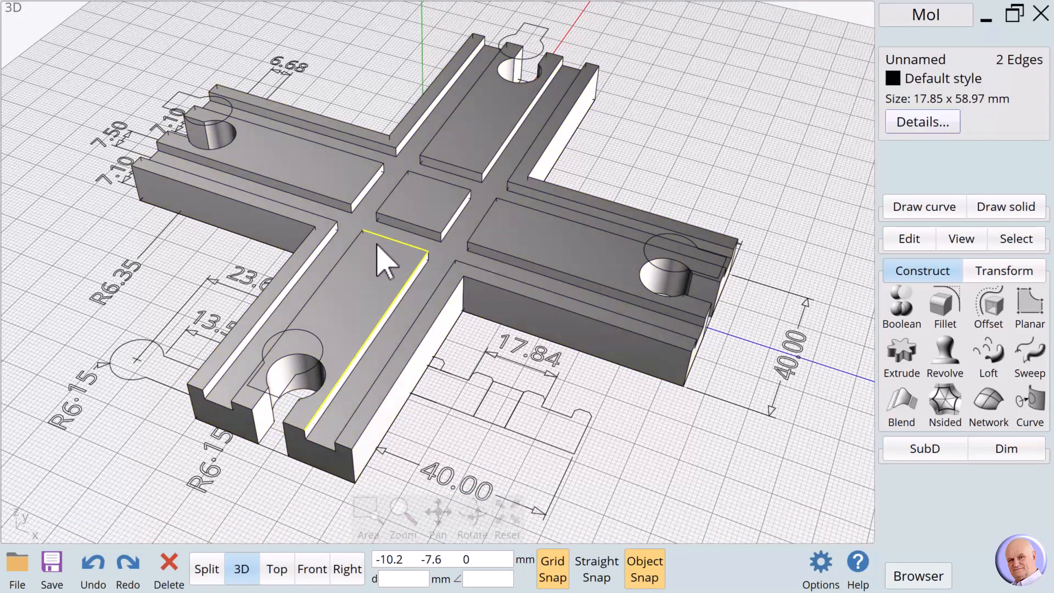
{"action": "left_click", "coordinate": [354, 243]}
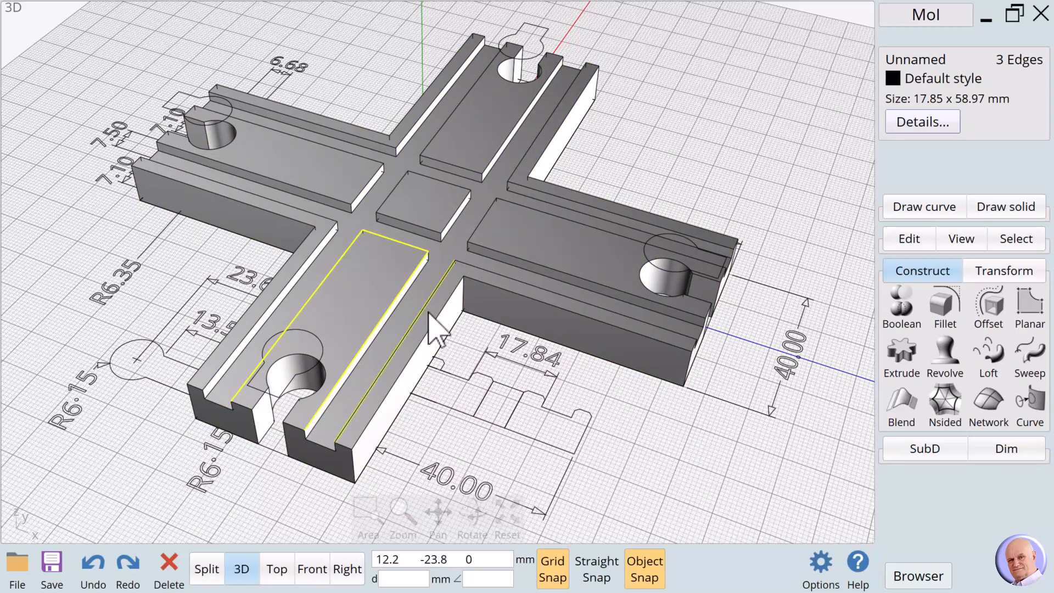
{"action": "left_click", "coordinate": [645, 400]}
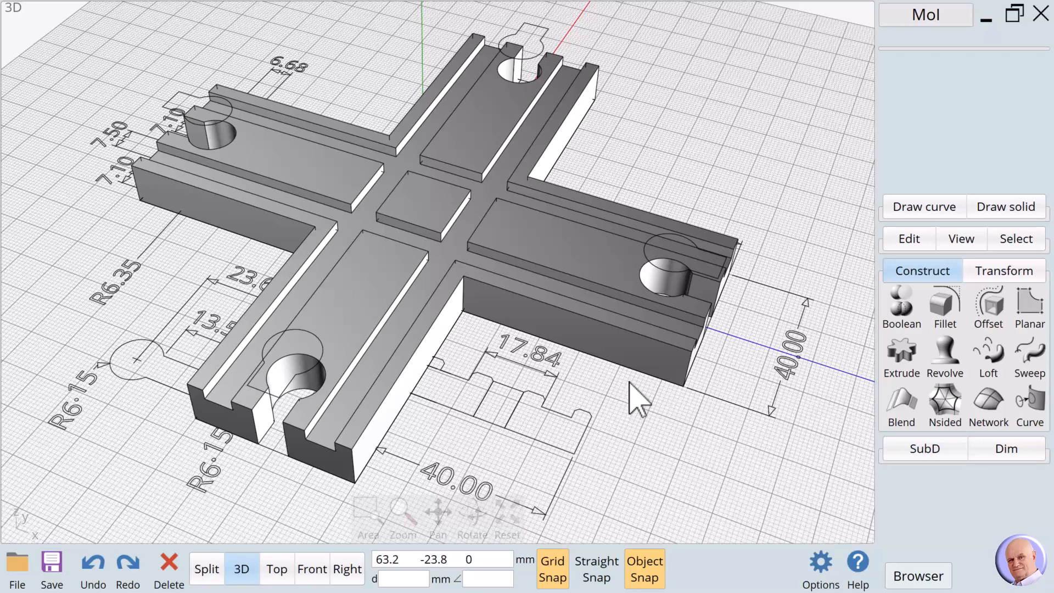
- Chamfer the edges of all nine raised top faces of the crossing track with a distance of 0.8 mm
{"action": "left_click", "coordinate": [345, 315]}
{"action": "left_click", "coordinate": [346, 319]}
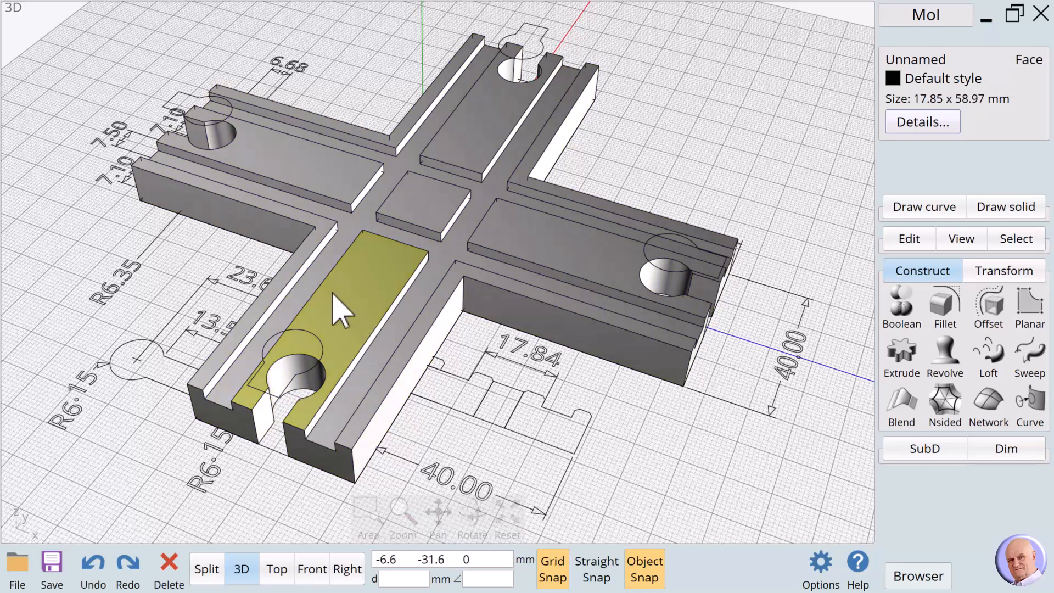
{"action": "left_click", "coordinate": [328, 233]}
{"action": "left_click", "coordinate": [365, 175]}
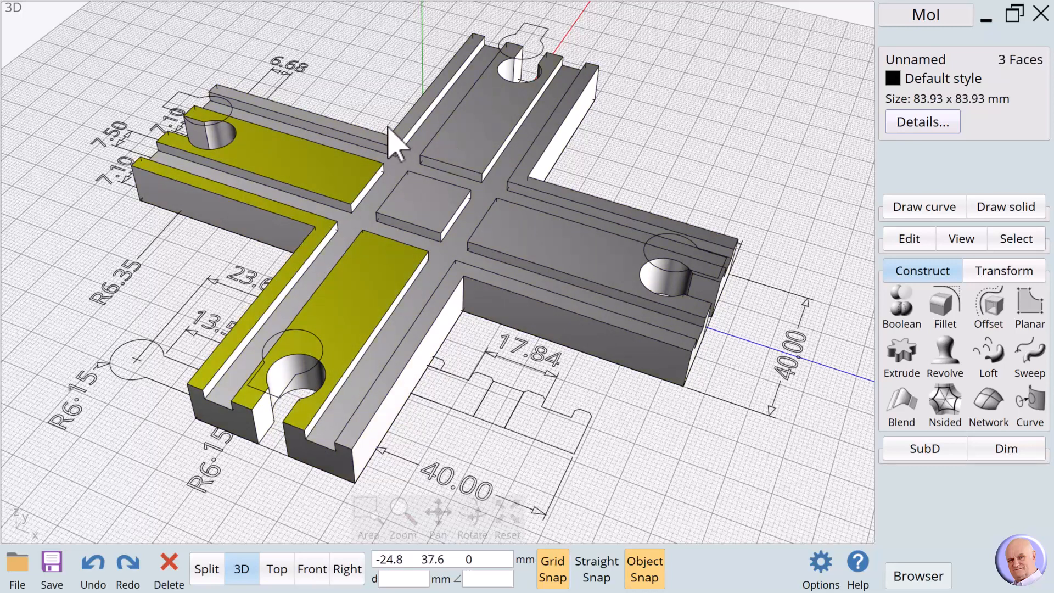
{"action": "left_click", "coordinate": [404, 139]}
{"action": "left_click", "coordinate": [485, 137]}
{"action": "left_click", "coordinate": [447, 205]}
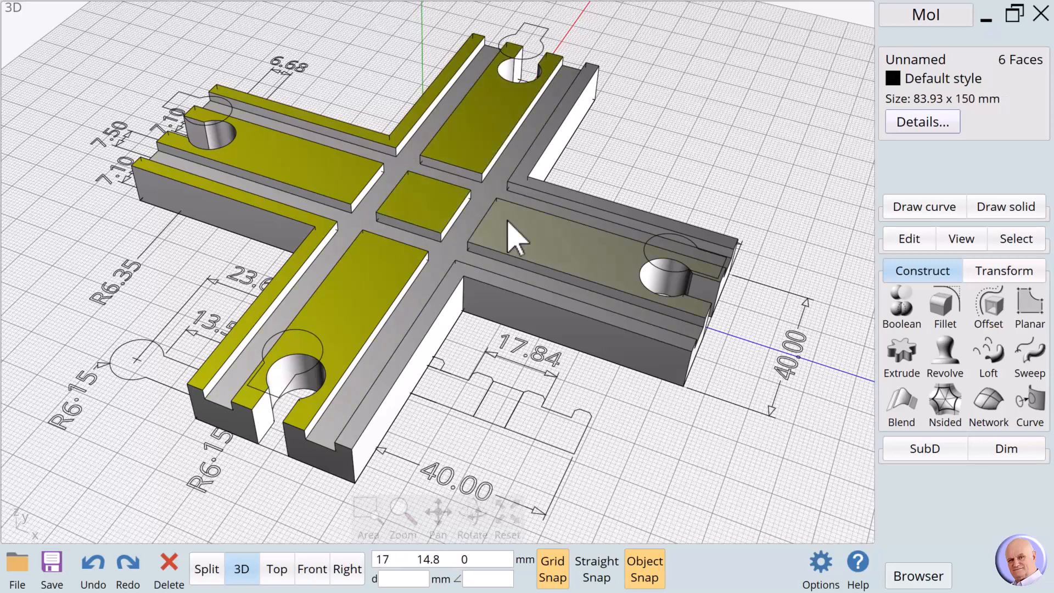
{"action": "left_click", "coordinate": [511, 231]}
{"action": "left_click", "coordinate": [538, 187]}
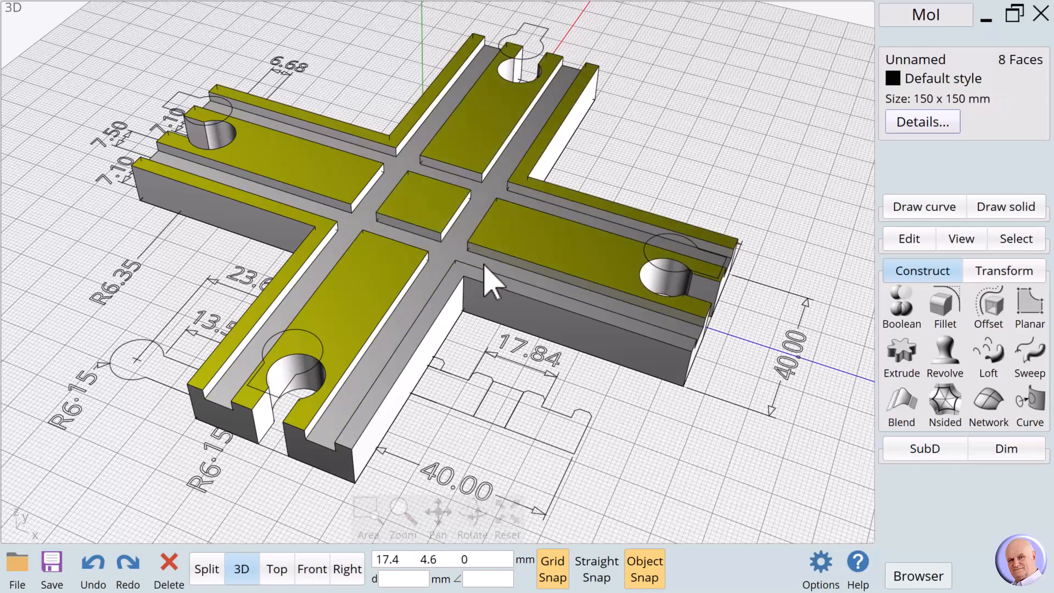
{"action": "left_click", "coordinate": [458, 277]}
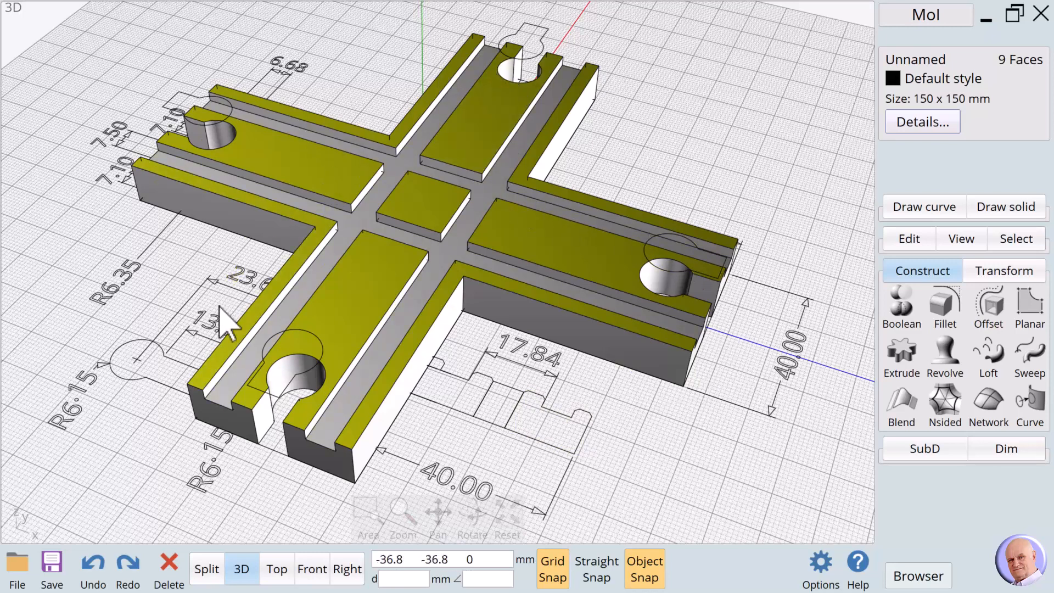
{"action": "left_click", "coordinate": [945, 308]}
{"action": "left_click", "coordinate": [953, 316]}
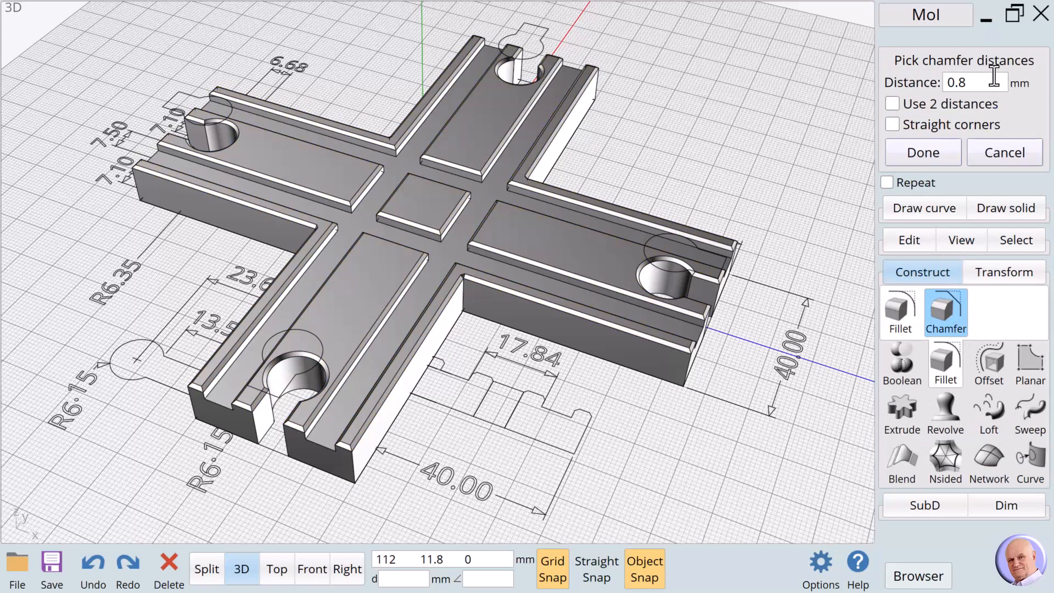
{"action": "left_click", "coordinate": [939, 152]}
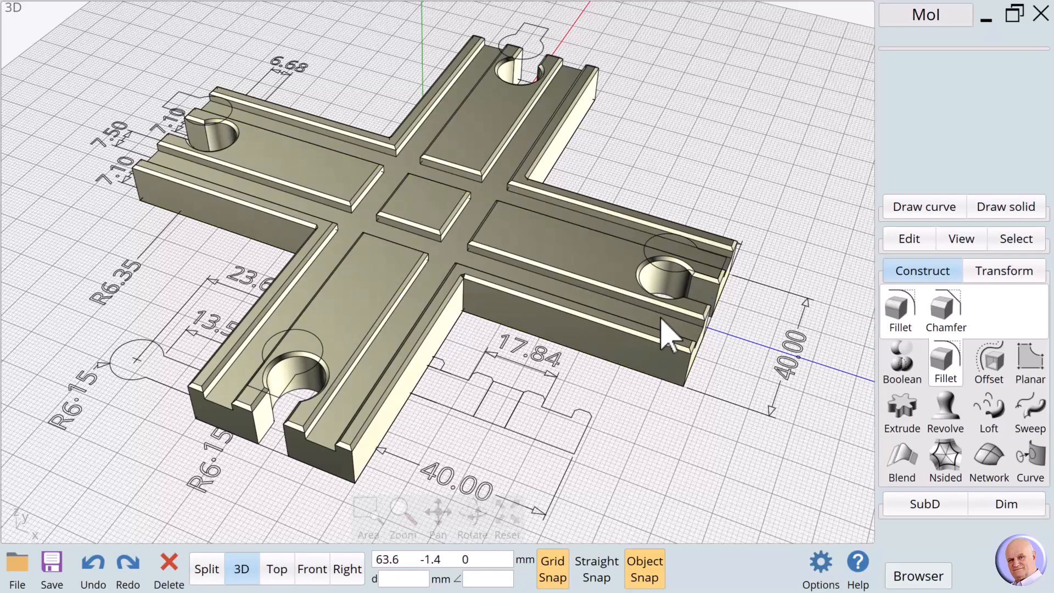
- Chamfer the edges of the crossing track's cross-shaped bottom face with a distance of 0.8 mm
{"action": "left_click_drag", "start_coordinate": [476, 521], "coordinate": [554, 450]}
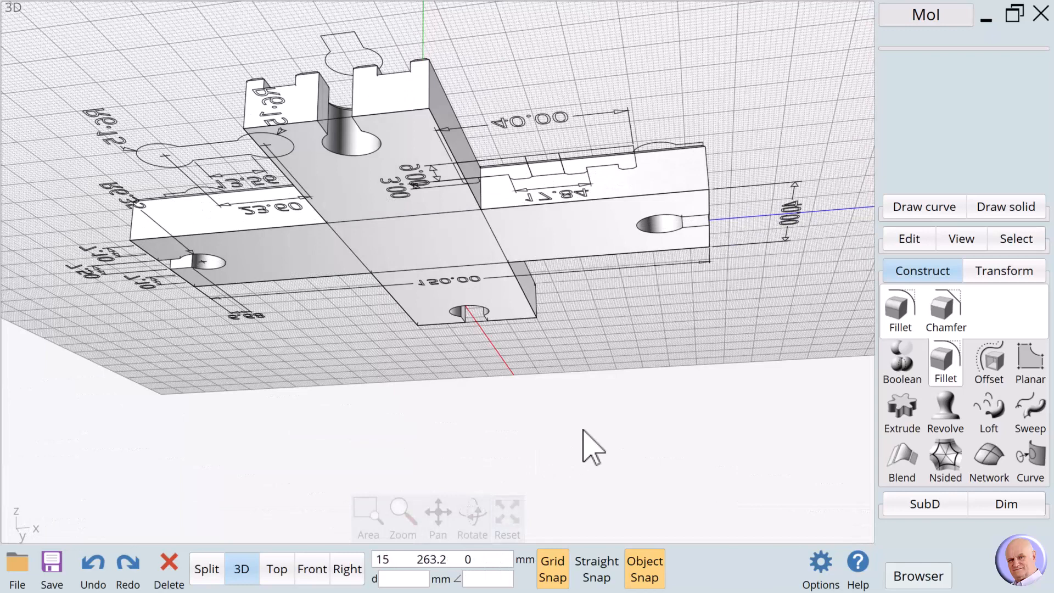
{"action": "left_click", "coordinate": [445, 234]}
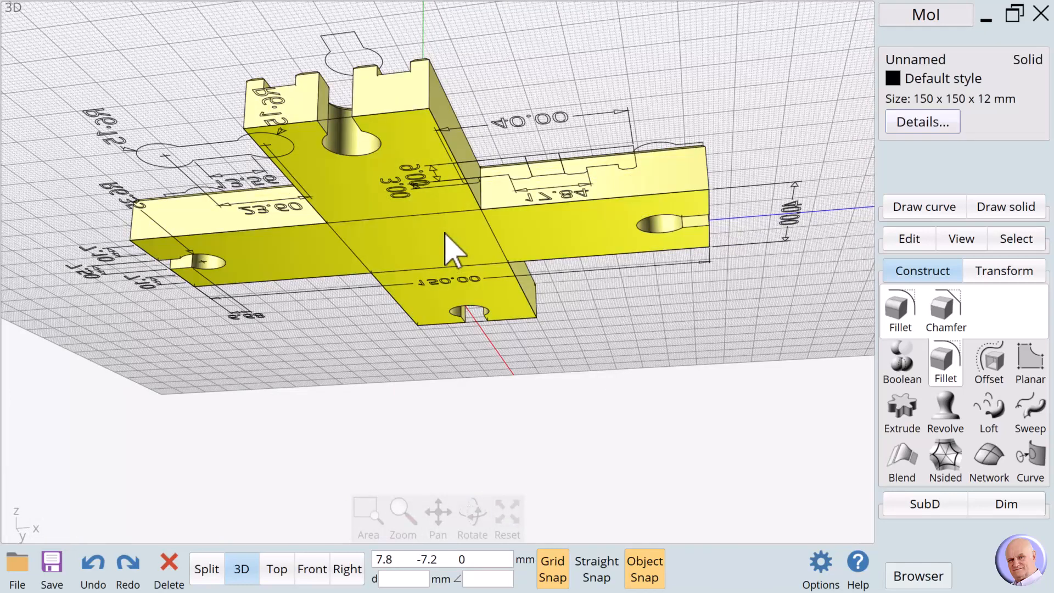
{"action": "left_click", "coordinate": [445, 234]}
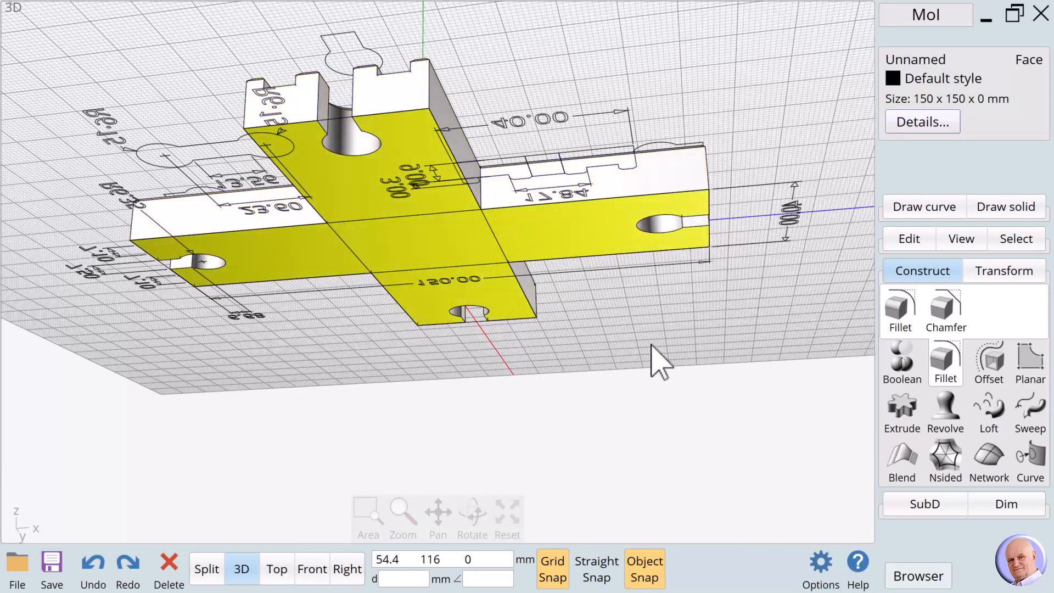
{"action": "left_click", "coordinate": [943, 328]}
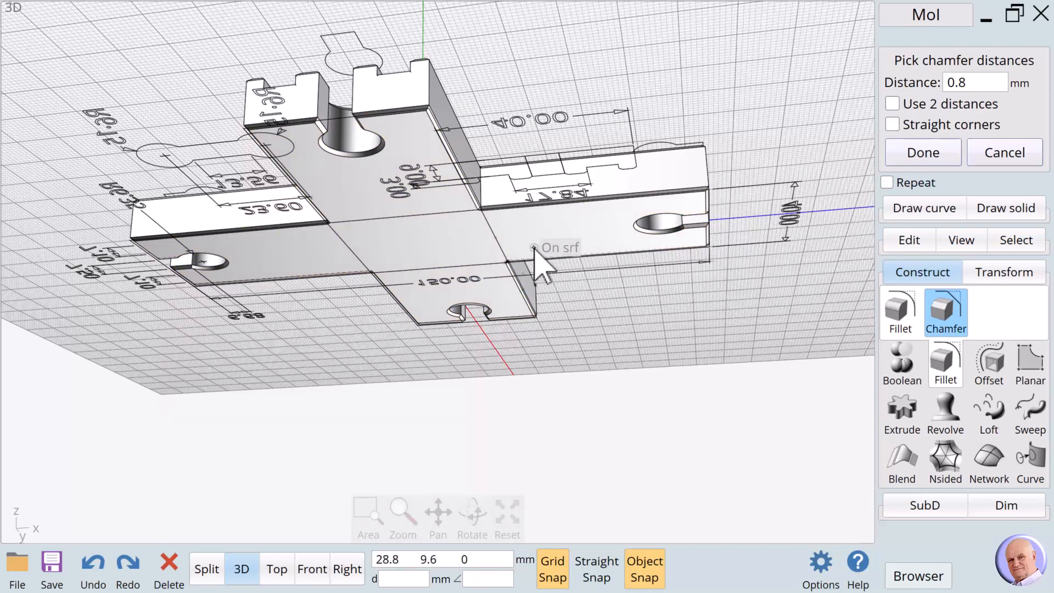
{"action": "left_click", "coordinate": [932, 158]}
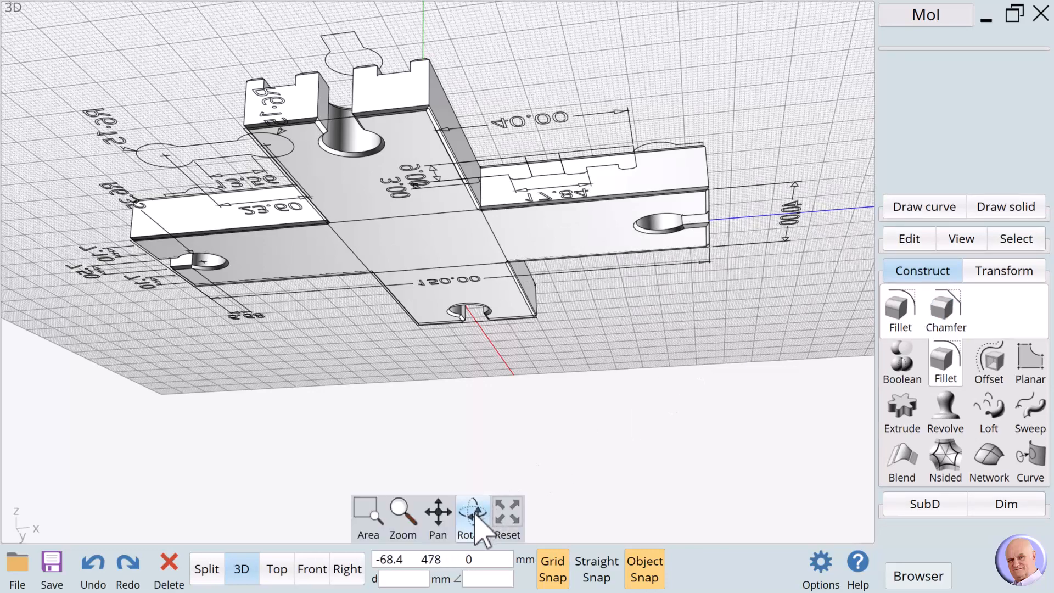
{"action": "left_click_drag", "start_coordinate": [472, 511], "coordinate": [760, 336]}
{"action": "left_click", "coordinate": [734, 247]}
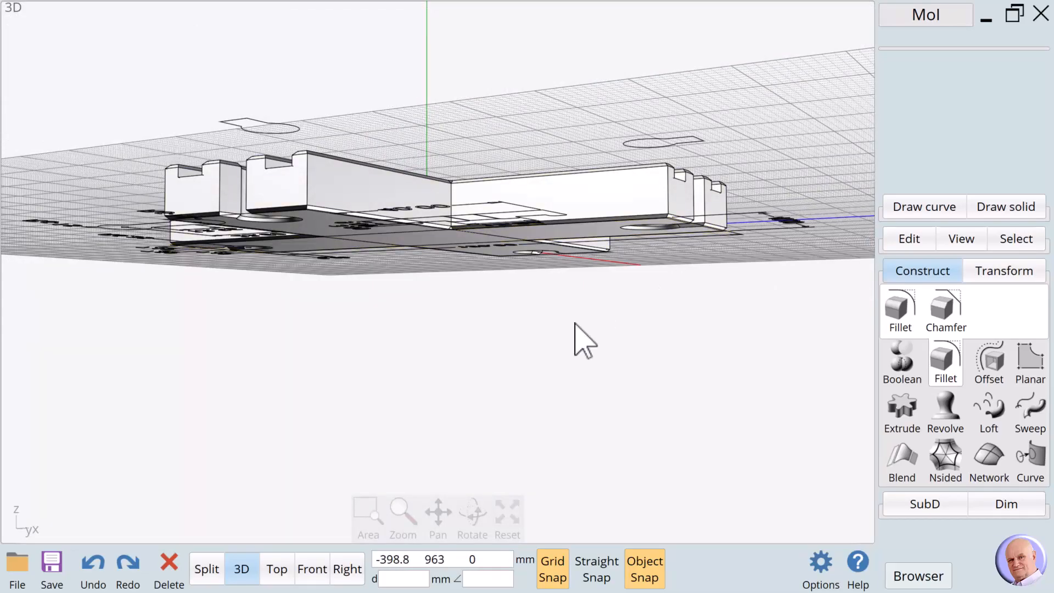
{"action": "mouse_move", "coordinate": [476, 513]}
{"action": "left_mouse_down"}
{"action": "mouse_move", "coordinate": [467, 521]}
{"action": "mouse_move", "coordinate": [478, 531]}
{"action": "left_mouse_up"}
{"action": "left_click", "coordinate": [522, 513]}
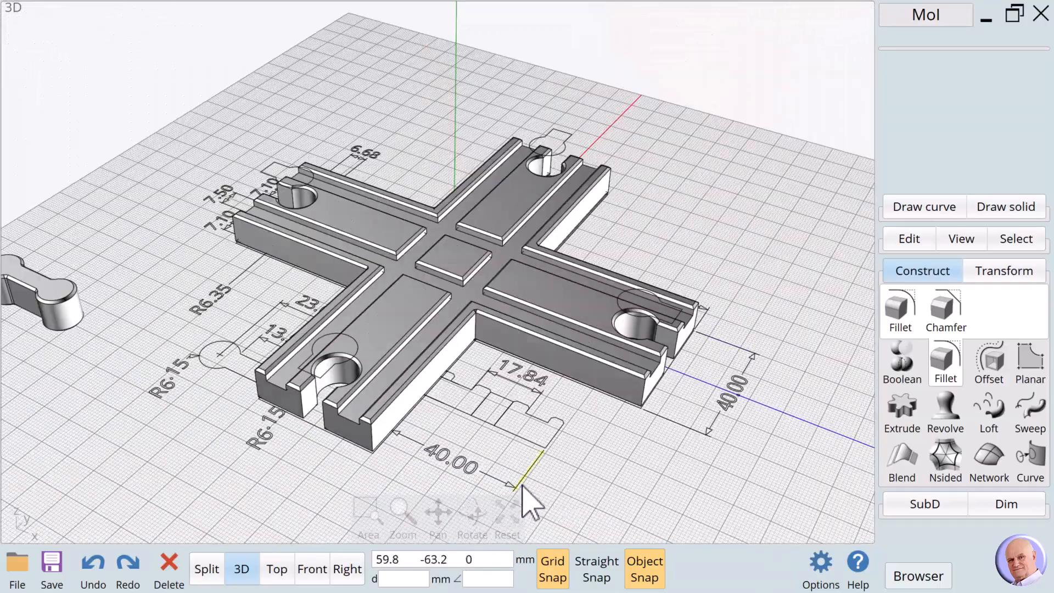
{"action": "scroll", "coordinate": [537, 494], "scroll_direction": "down", "scroll_amount": 2}
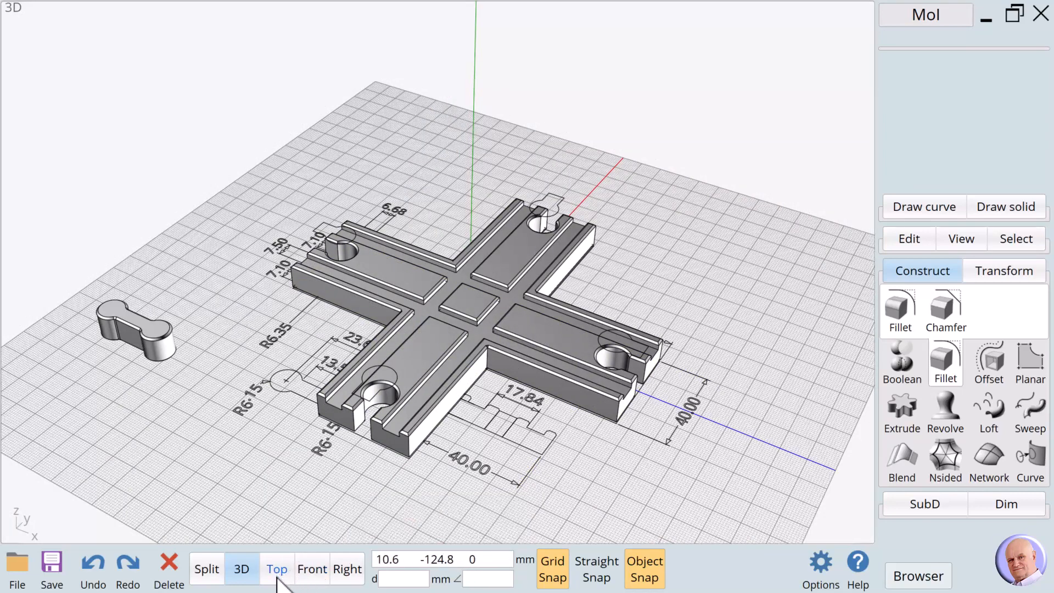
{"action": "left_click", "coordinate": [442, 403]}
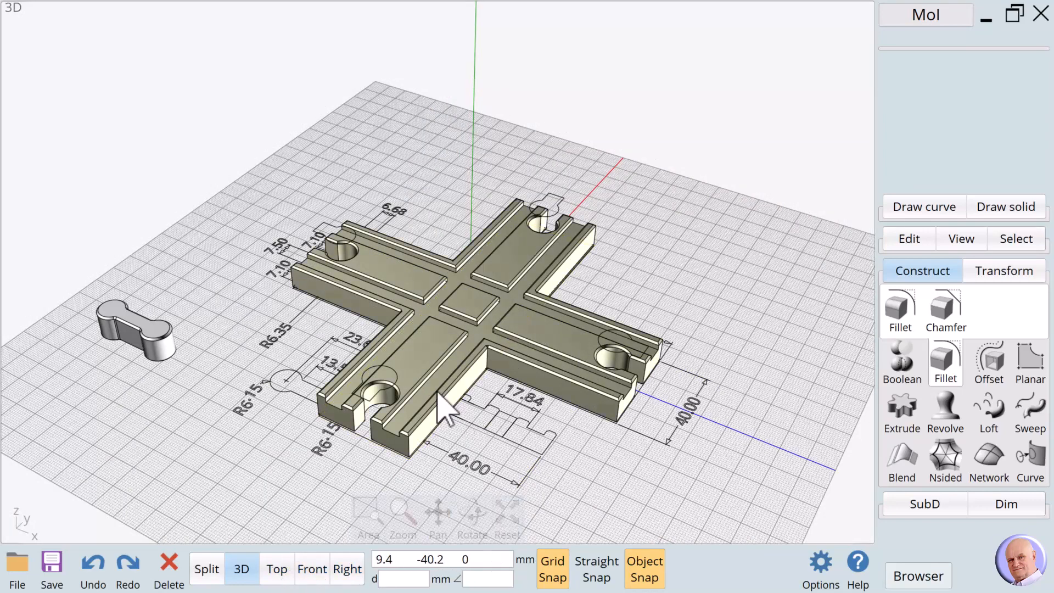